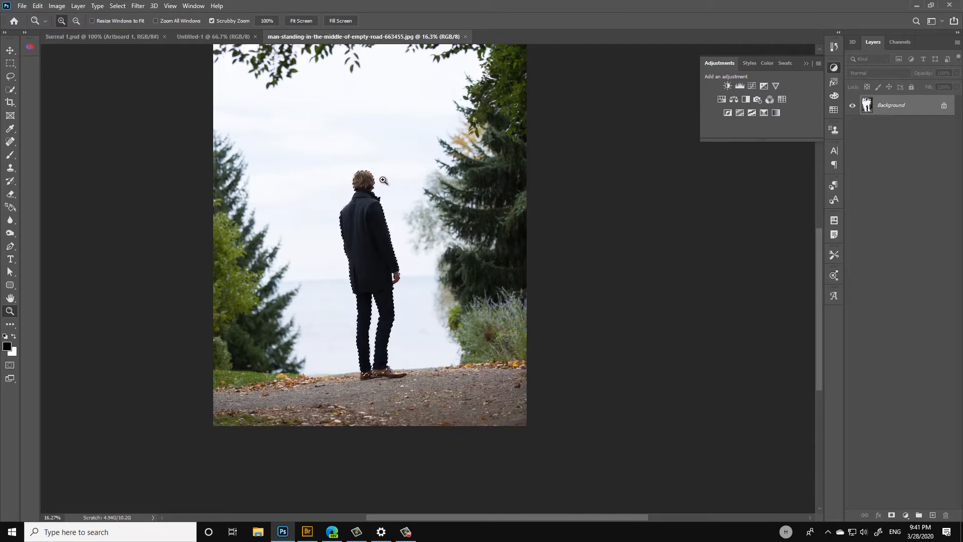
Step: Crop the photo to a tall, narrow frame closely around the standing man
left_click_drag(379, 377, 408, 347)
left_click_drag(423, 264, 383, 258)
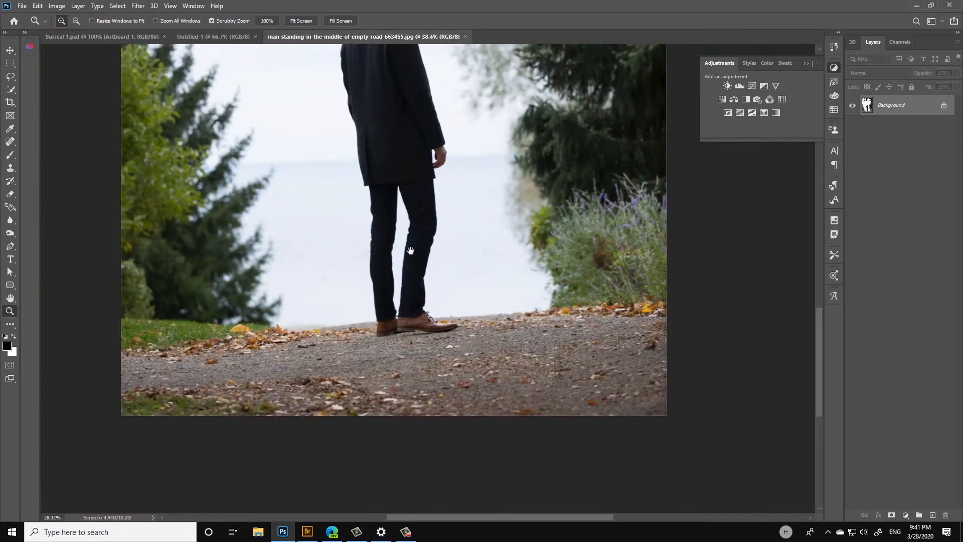
left_click(10, 103)
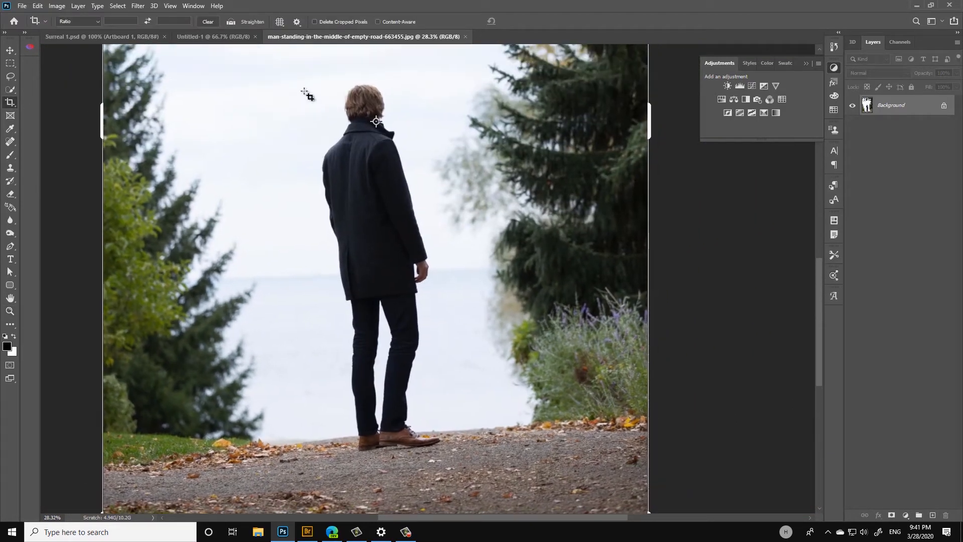
left_click_drag(272, 59, 472, 459)
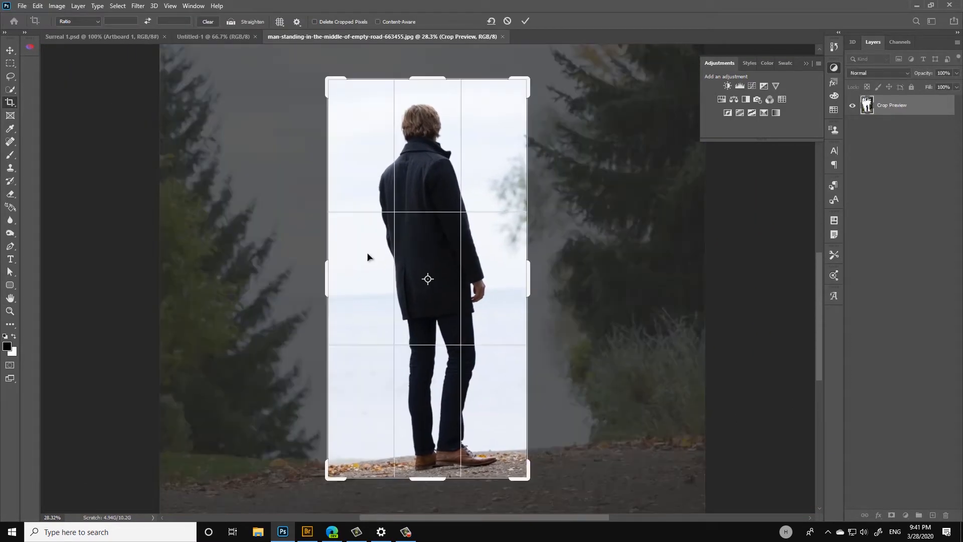
left_click(525, 22)
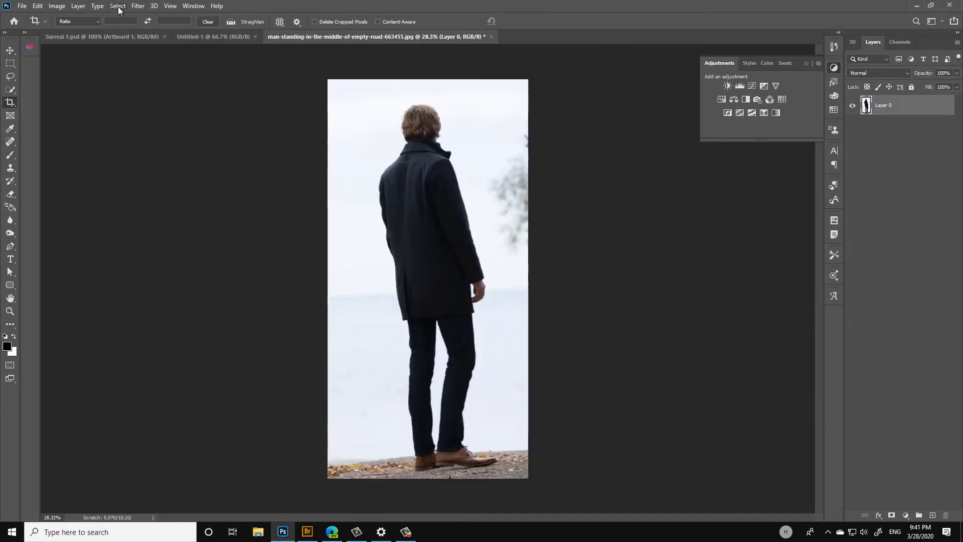
Step: Select the man automatically with the Subject selection command
left_click(138, 5)
mouse_move(118, 5)
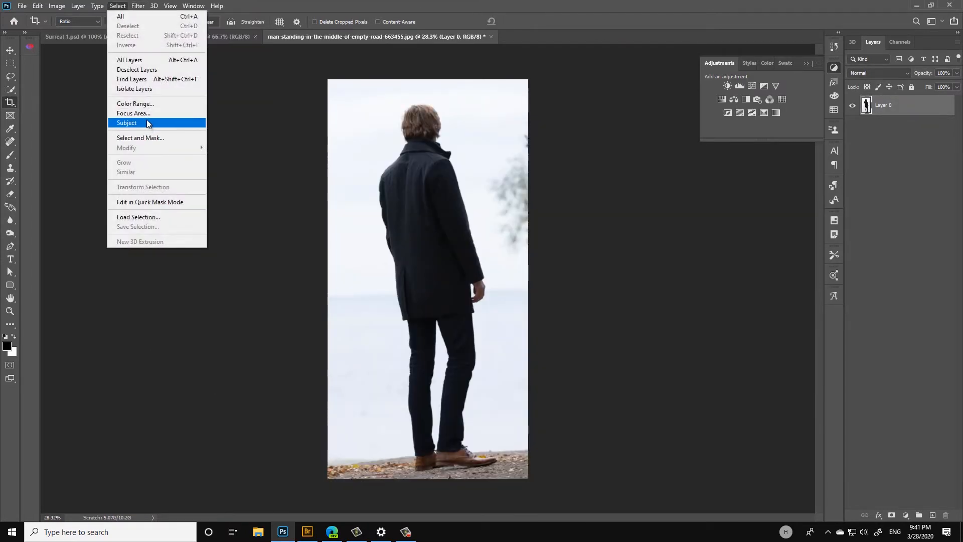
left_click(150, 129)
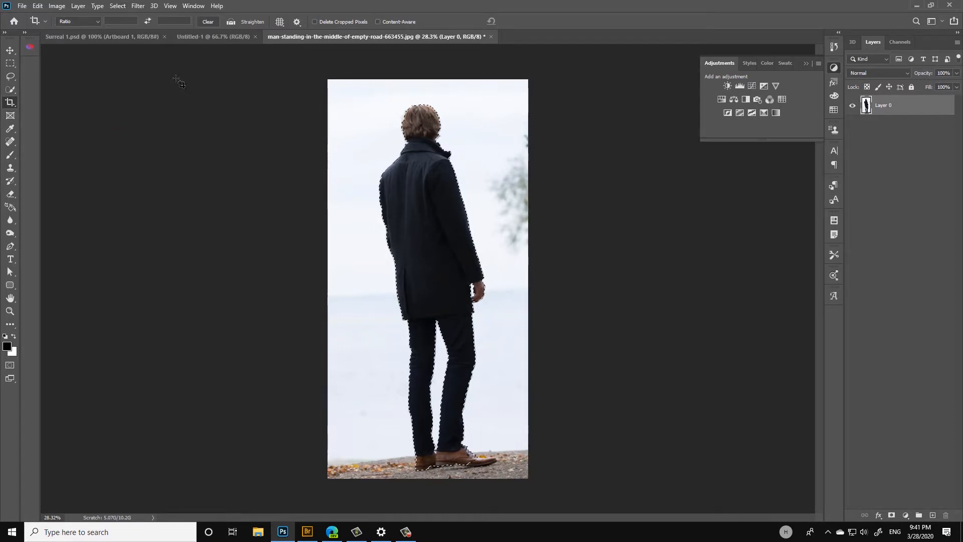
left_click(476, 435)
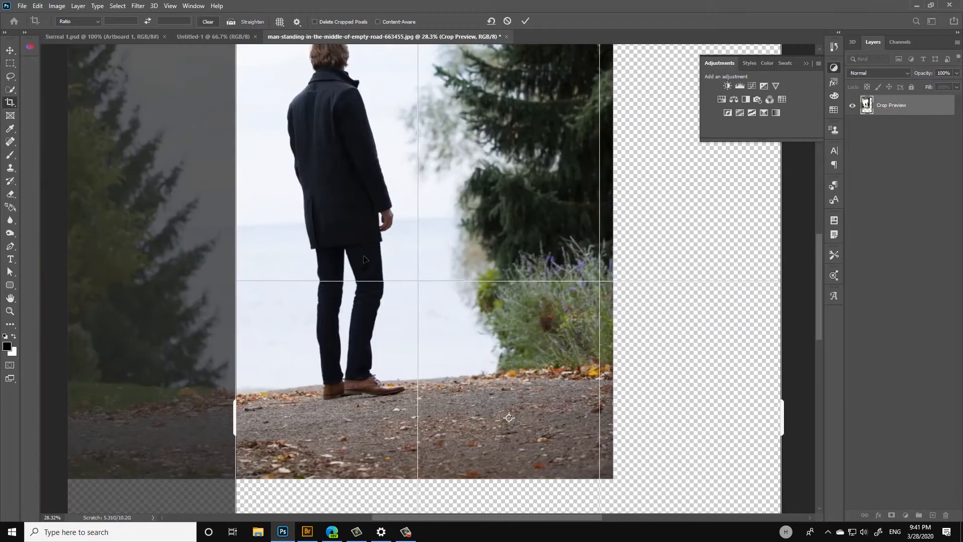
key("Escape")
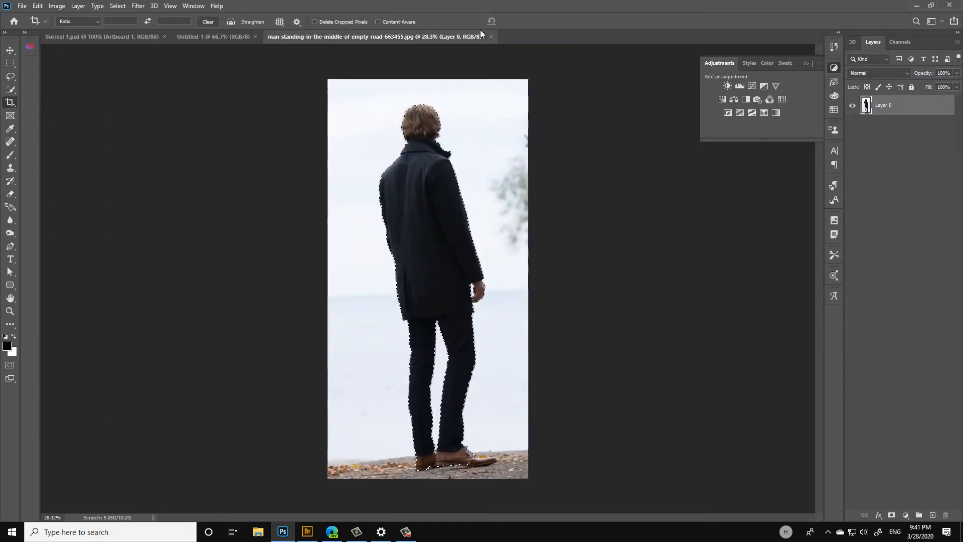
Step: Open the man's selection in the Select and Mask workspace
left_click(10, 50)
key("z")
left_click_drag(461, 414, 483, 414)
key("space")
left_click_drag(456, 392, 422, 316)
left_click(117, 5)
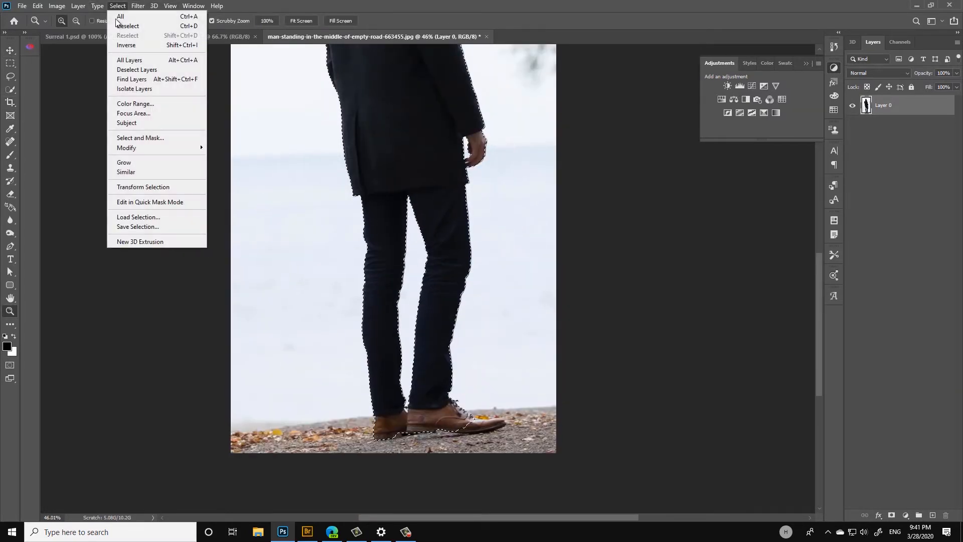
left_click(139, 140)
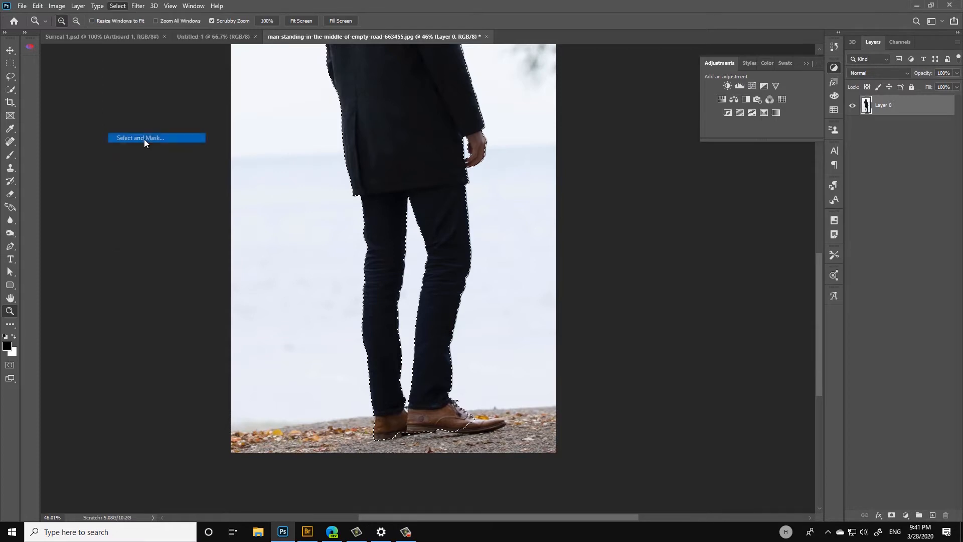
Step: Refine the selection edge around the man's hair with the Refine Edge Brush
scroll(462, 308, "up", 5)
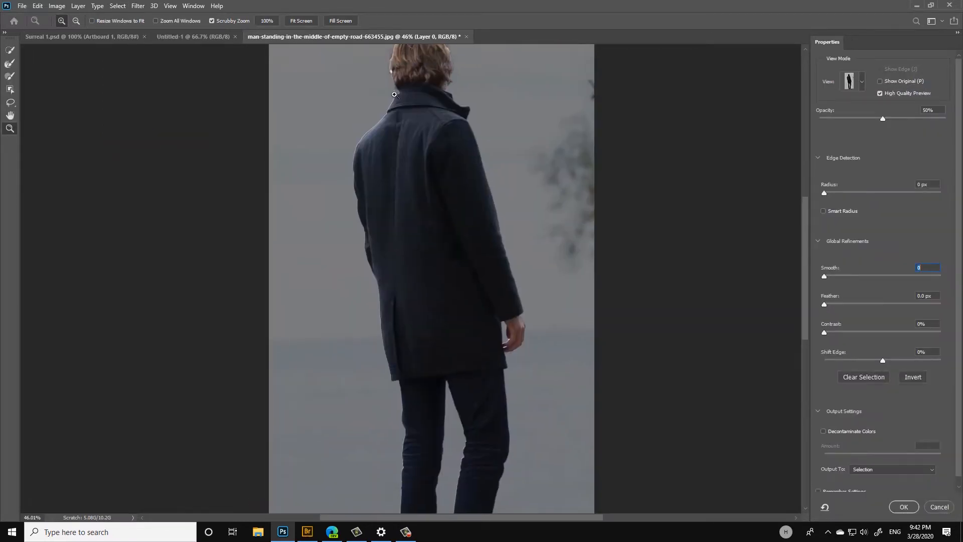
left_click(441, 77)
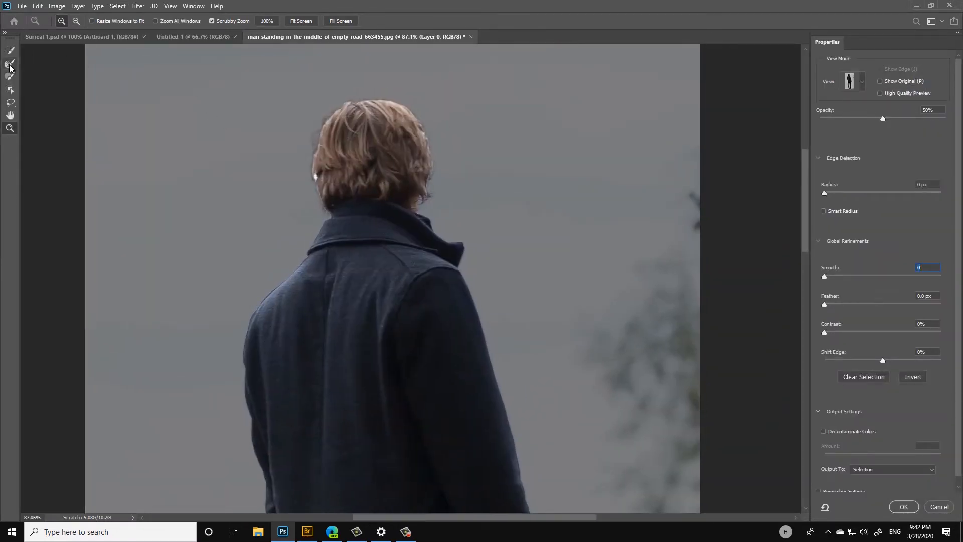
left_click(11, 65)
key("z")
left_click_drag(316, 180, 363, 207)
scroll(364, 206, "up", 2)
left_click(10, 63)
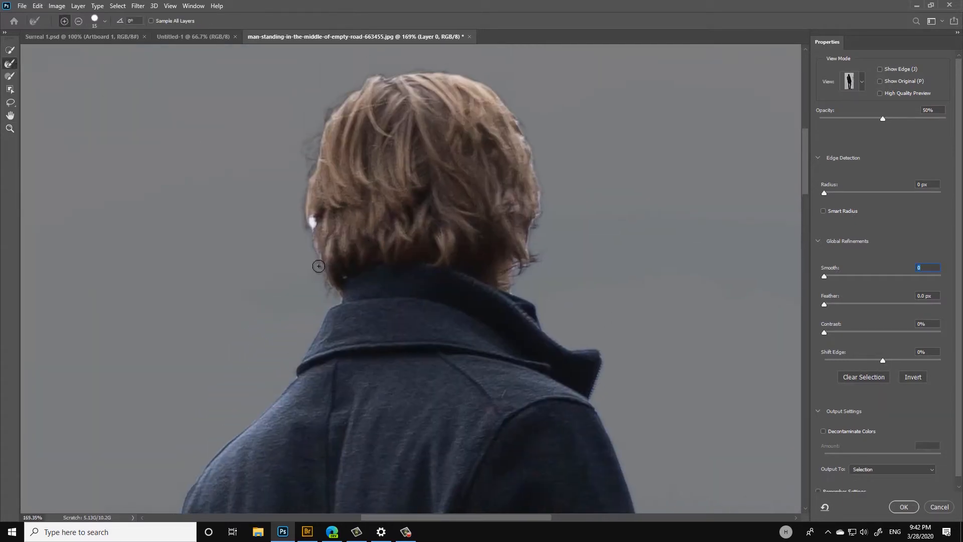
mouse_move(319, 266)
left_mouse_down()
mouse_move(336, 296)
mouse_move(316, 220)
mouse_move(289, 203)
left_mouse_up()
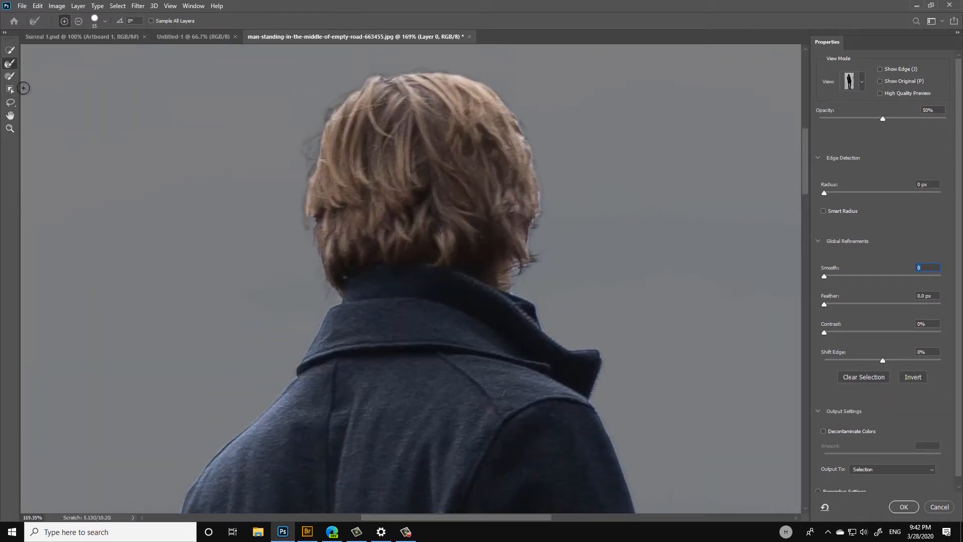
mouse_move(321, 170)
left_mouse_down()
mouse_move(333, 106)
mouse_move(328, 116)
mouse_move(385, 75)
mouse_move(481, 86)
mouse_move(517, 117)
mouse_move(537, 164)
mouse_move(539, 210)
mouse_move(524, 266)
mouse_move(507, 293)
left_mouse_up()
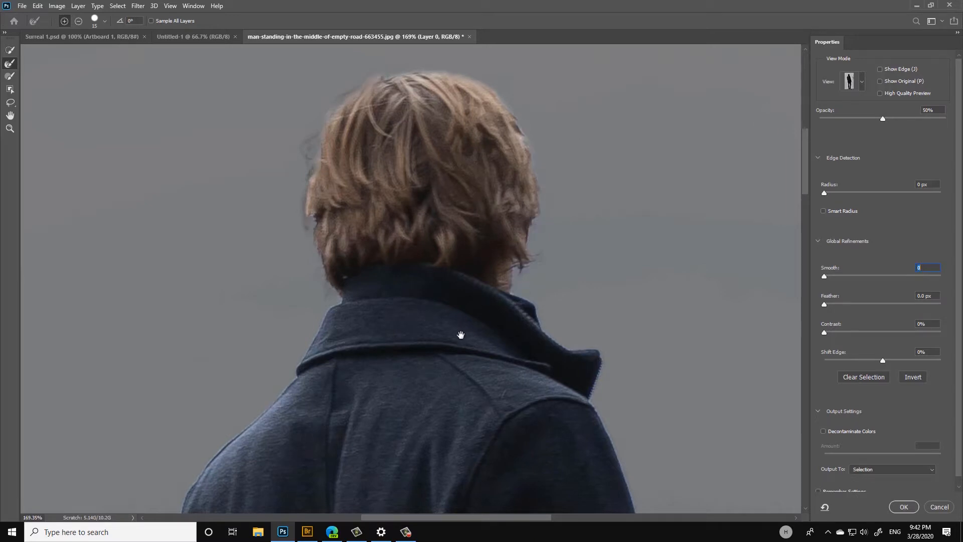
Step: Refine the selection edge around the man's hand and the gaps by the shoes and laces
left_click_drag(460, 335, 322, 157)
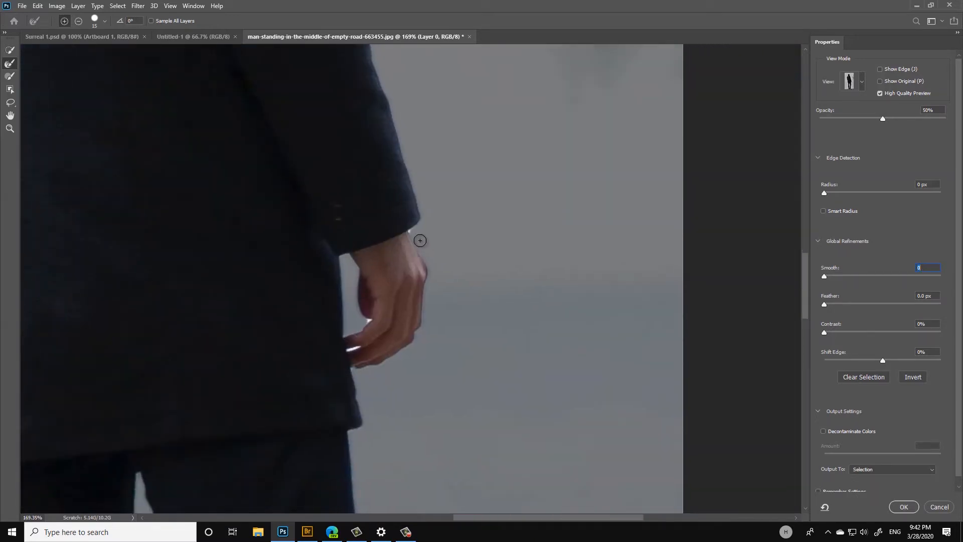
mouse_move(375, 308)
left_mouse_down()
mouse_move(382, 286)
mouse_move(362, 310)
left_mouse_up()
left_click_drag(365, 389, 353, 171)
left_click_drag(301, 472, 322, 355)
left_click_drag(283, 441, 327, 213)
left_click_drag(273, 497, 282, 315)
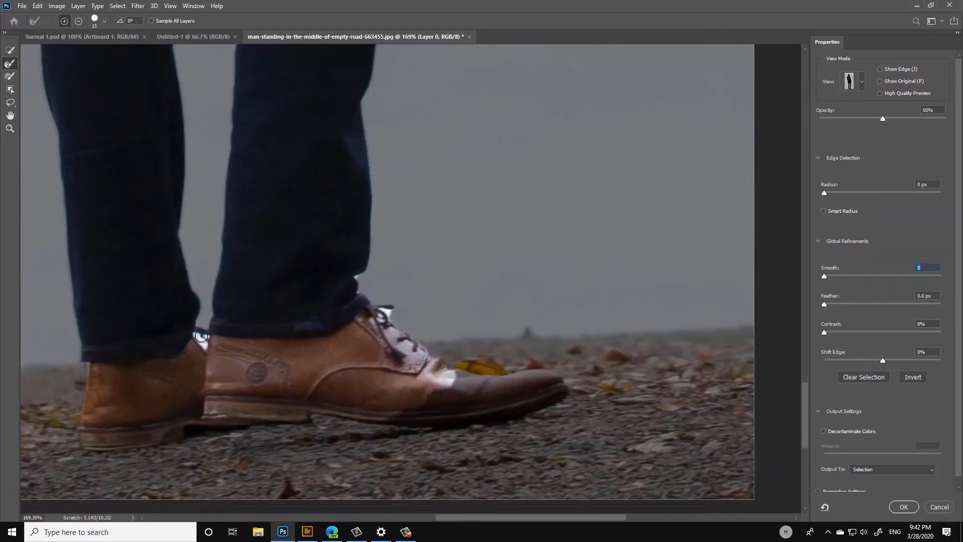
left_click(397, 308)
Step: Paint the missing toe and sole of the front shoe into the selection with the Brush tool
left_click(10, 76)
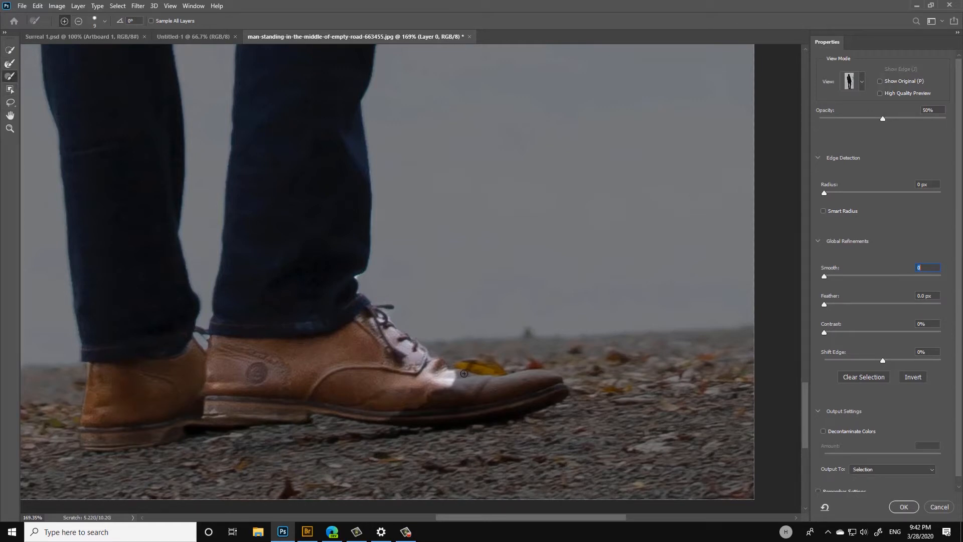
key("z")
left_click_drag(469, 393, 505, 332)
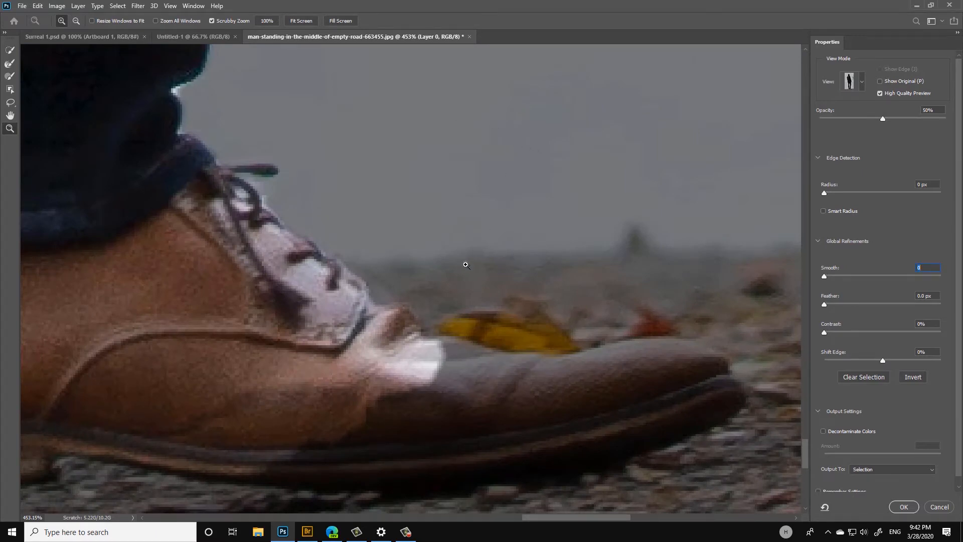
scroll(466, 264, "down", 3)
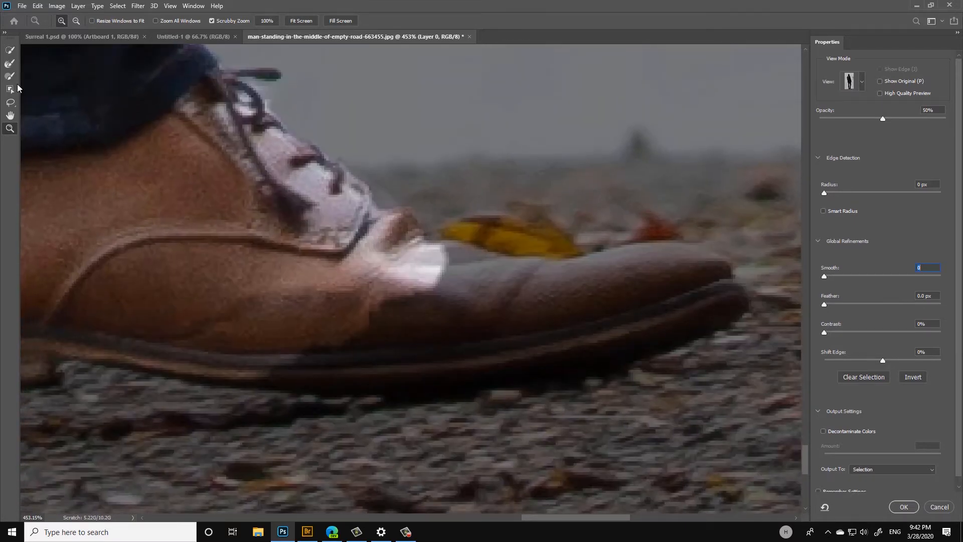
left_click(10, 76)
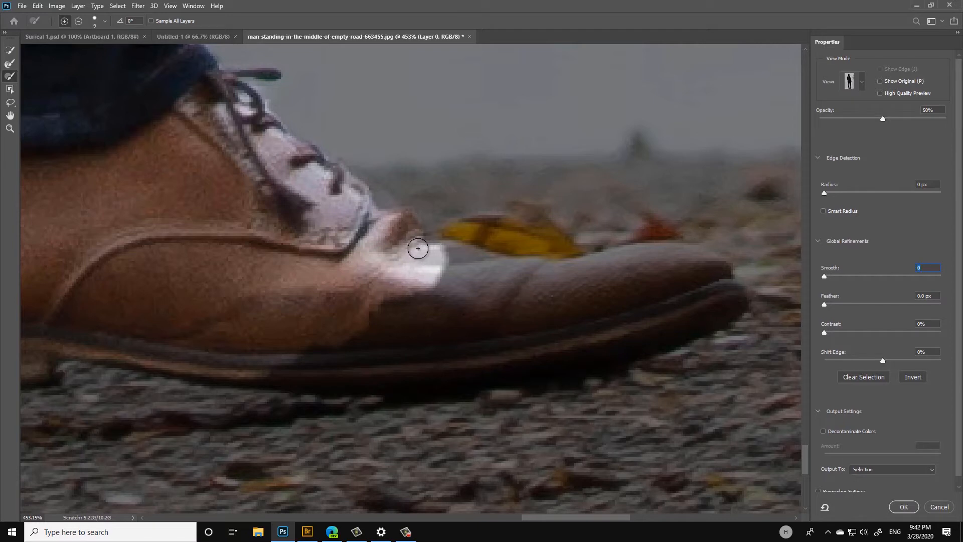
mouse_move(418, 249)
left_mouse_down()
mouse_move(531, 268)
mouse_move(662, 254)
mouse_move(619, 265)
mouse_move(655, 250)
mouse_move(720, 269)
mouse_move(633, 260)
mouse_move(549, 282)
mouse_move(409, 286)
mouse_move(444, 267)
mouse_move(370, 306)
mouse_move(416, 311)
mouse_move(311, 369)
mouse_move(547, 353)
mouse_move(652, 329)
mouse_move(731, 293)
mouse_move(722, 316)
mouse_move(672, 338)
mouse_move(533, 369)
mouse_move(415, 376)
mouse_move(322, 365)
mouse_move(357, 350)
mouse_move(350, 333)
mouse_move(422, 314)
mouse_move(548, 309)
mouse_move(492, 347)
mouse_move(667, 300)
mouse_move(536, 328)
mouse_move(623, 286)
mouse_move(593, 291)
mouse_move(713, 282)
mouse_move(621, 300)
mouse_move(653, 316)
mouse_move(682, 304)
mouse_move(409, 369)
left_mouse_up()
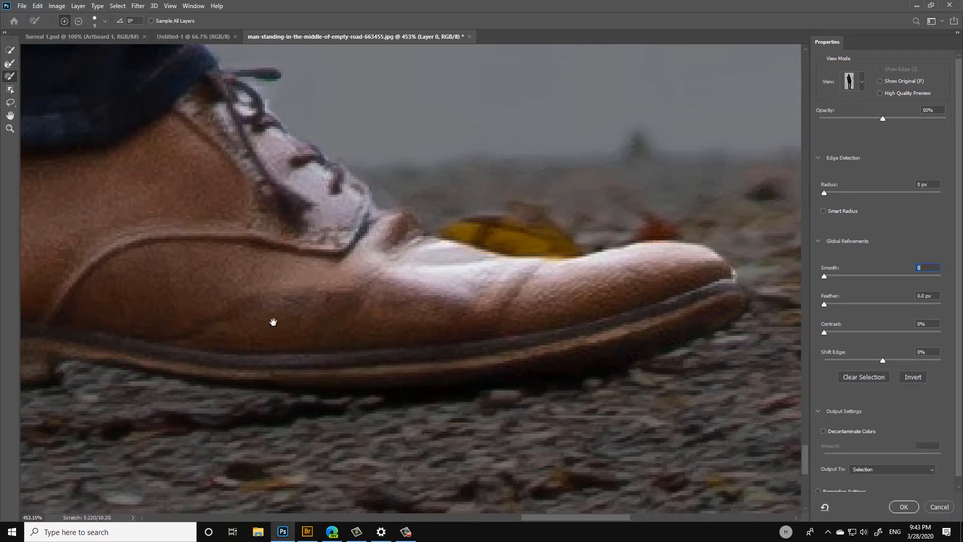
Step: Set Smooth to 1 and output the refined selection as a layer mask
left_click_drag(273, 322, 628, 221)
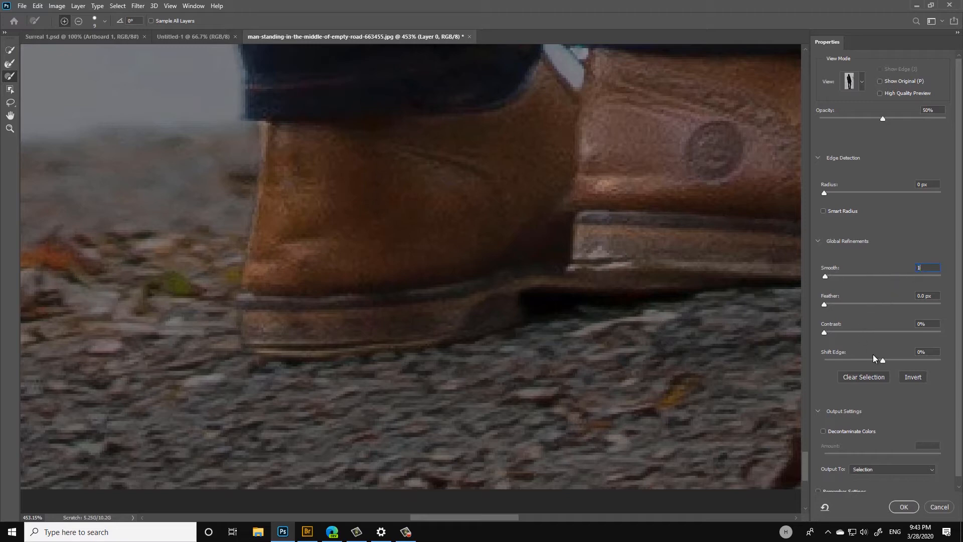
left_click(873, 469)
left_click(879, 477)
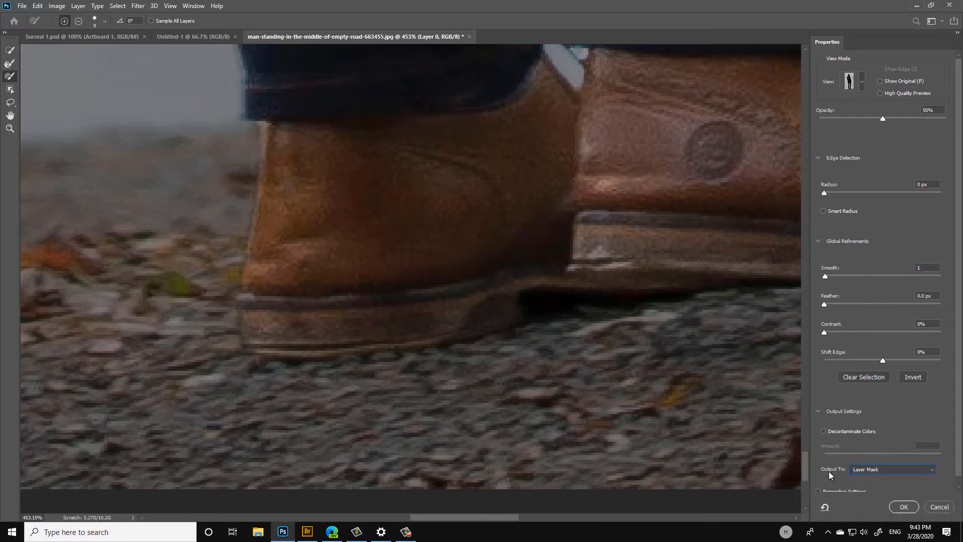
left_click(904, 507)
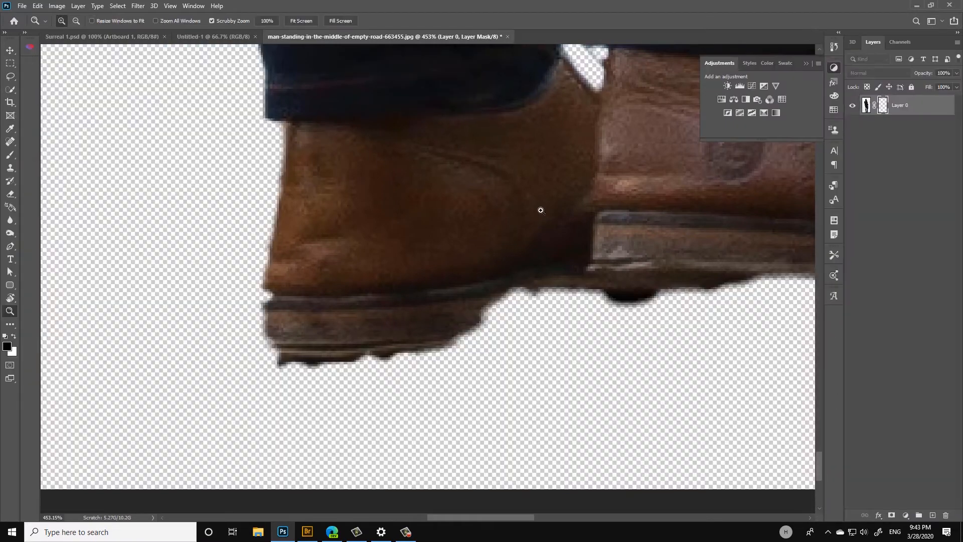
Step: Disable the man's layer mask, show its mask channel as a red overlay, and make white the foreground colour
left_click_drag(510, 237, 625, 292)
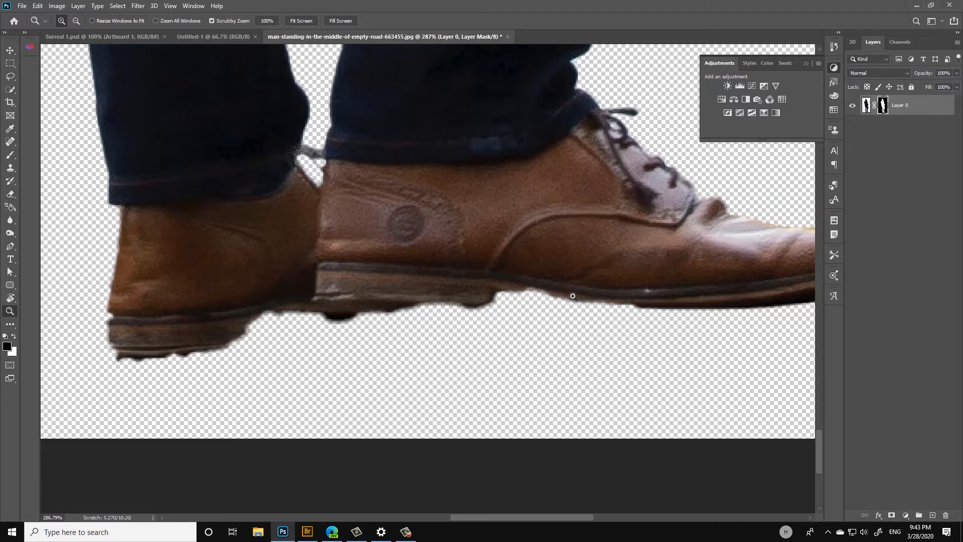
key("p")
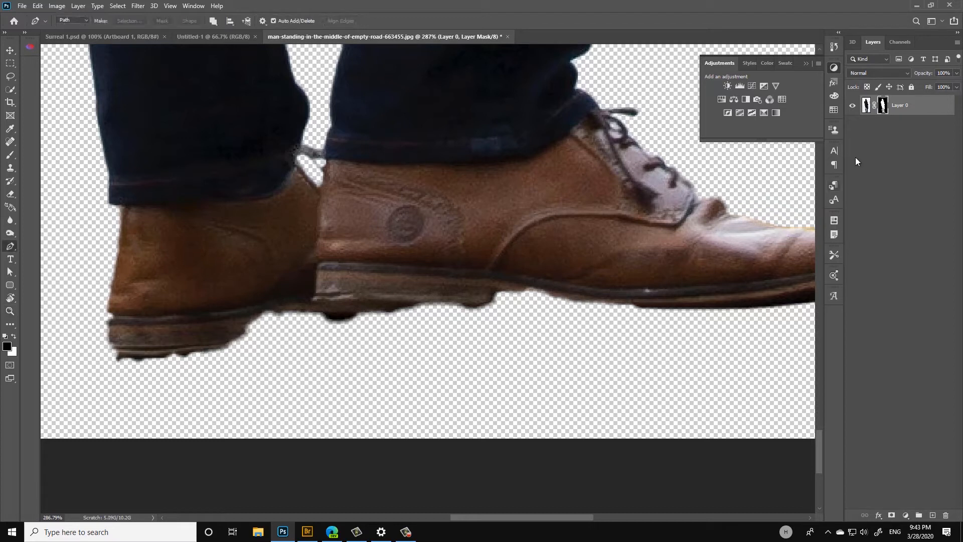
left_click(883, 108, "shift")
left_click(903, 43)
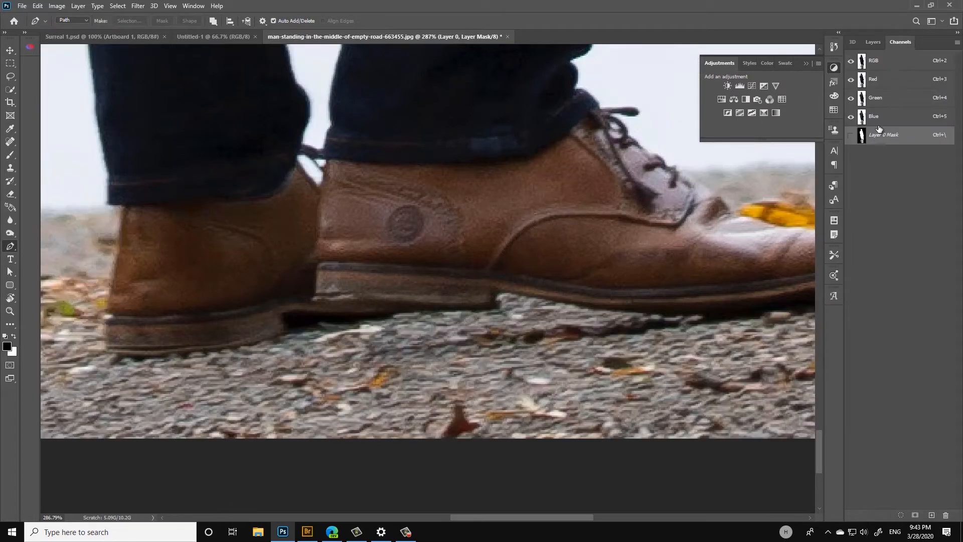
left_click(851, 135)
key("x")
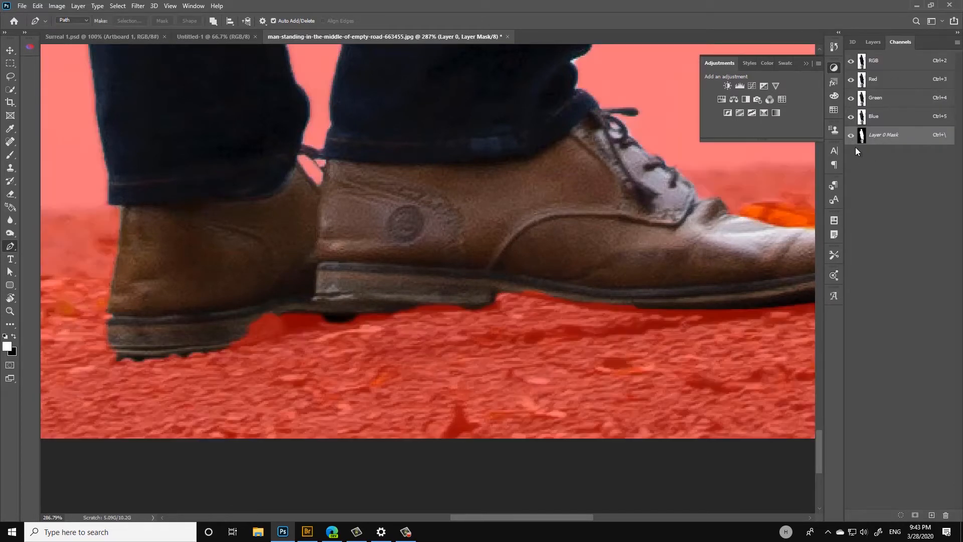
Step: Draw a closed Pen path along the bottom edge of the front shoe's sole and back through the shoe
key("z")
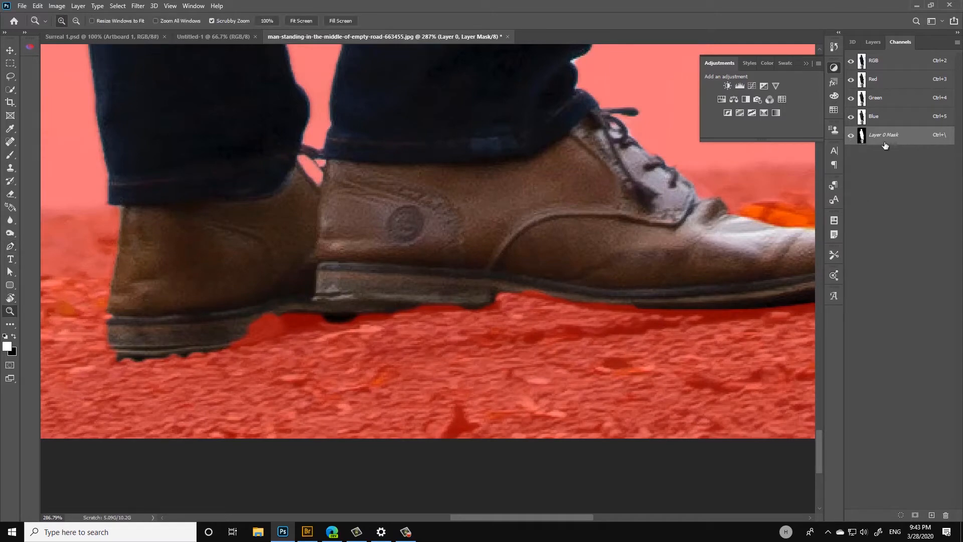
scroll(557, 281, "up", 2)
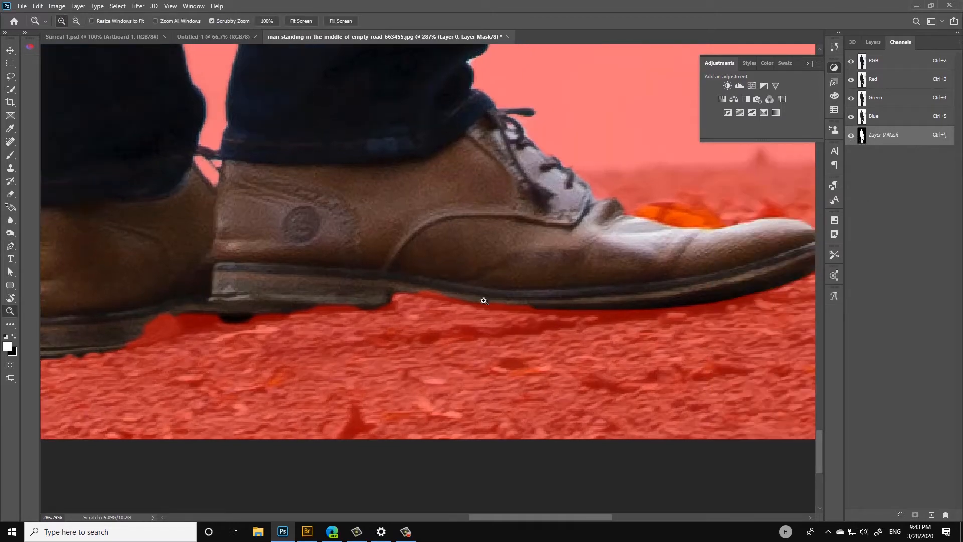
key("p")
scroll(583, 300, "right", 2)
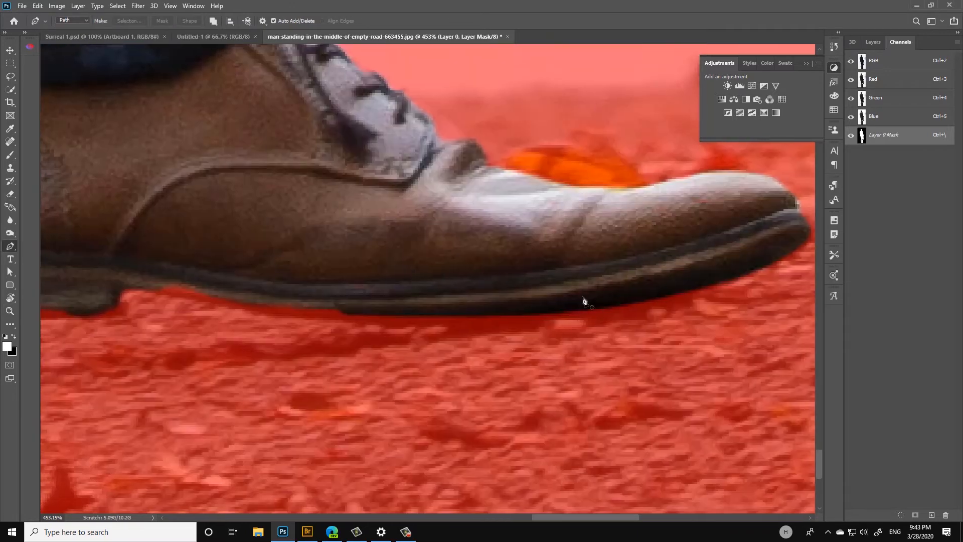
left_click(505, 319)
scroll(215, 319, "left", 2)
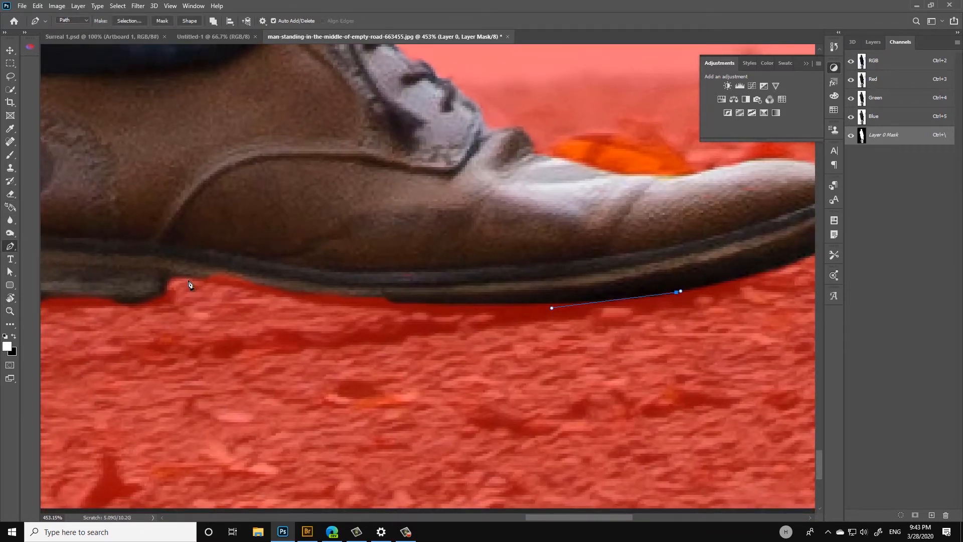
left_click_drag(195, 277, 169, 279)
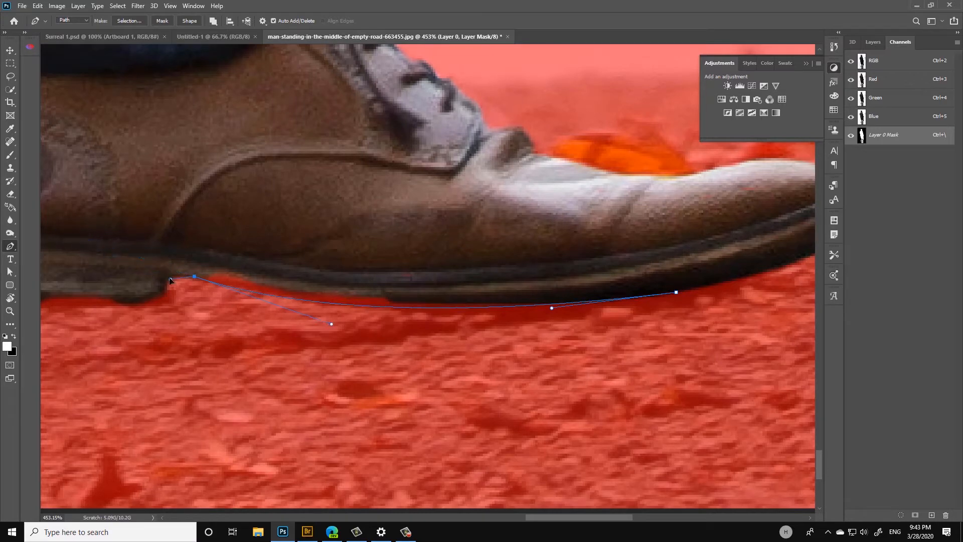
left_click(169, 254)
left_click(237, 233)
left_click_drag(317, 229, 331, 230)
left_click_drag(426, 230, 446, 233)
left_click_drag(631, 247, 637, 247)
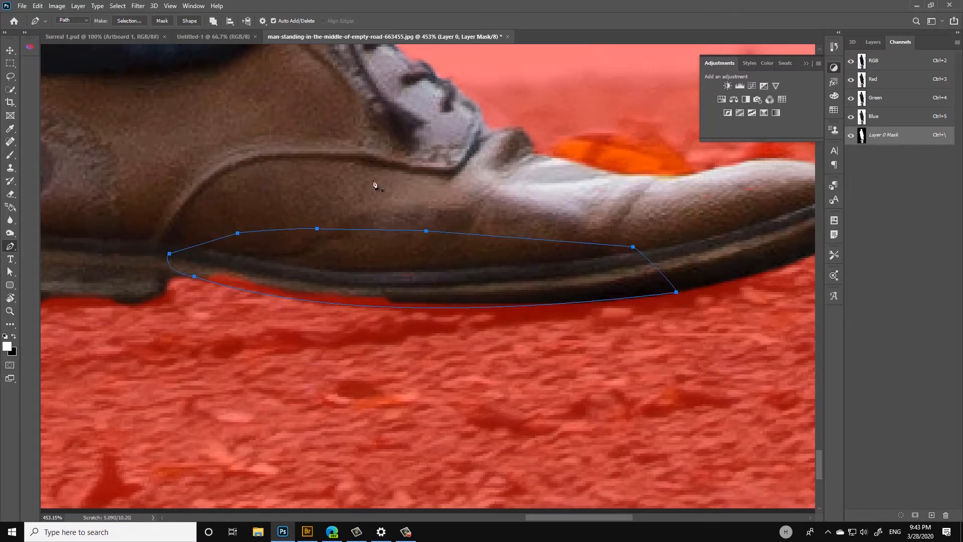
Step: Load the sole path as a selection, paint the front shoe's missing sole edge white in the mask with a 55 px brush, and deselect
key("ctrl+Return")
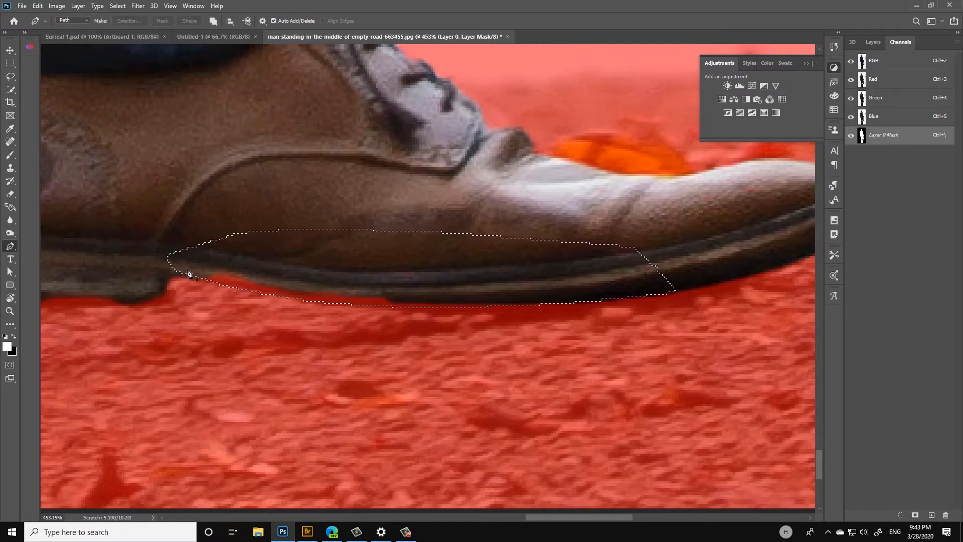
left_click(9, 156)
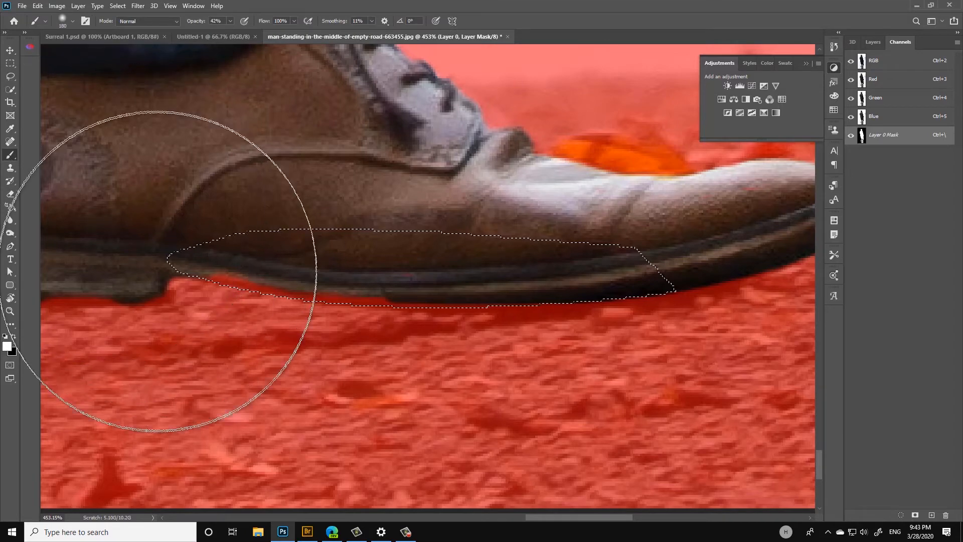
right_click(314, 267)
left_click_drag(389, 290, 379, 290)
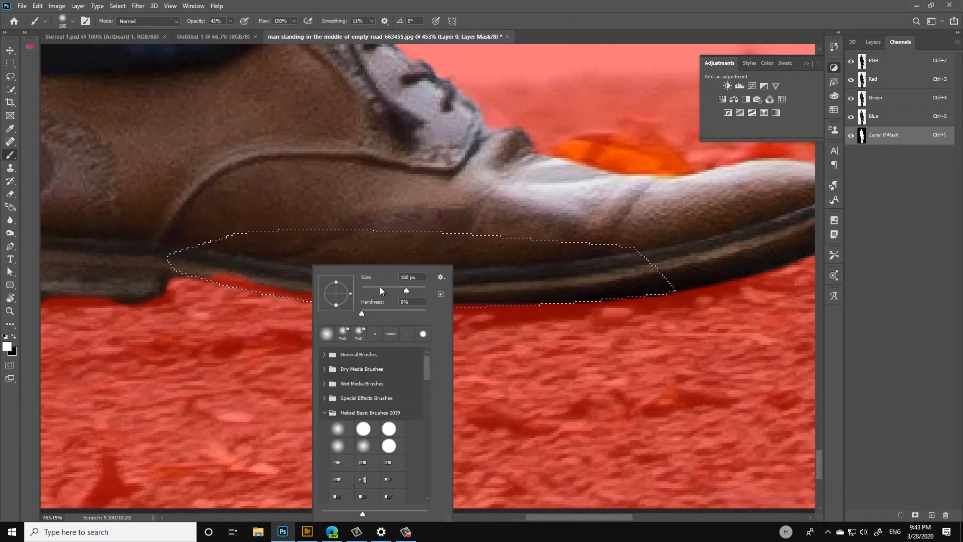
key("Return")
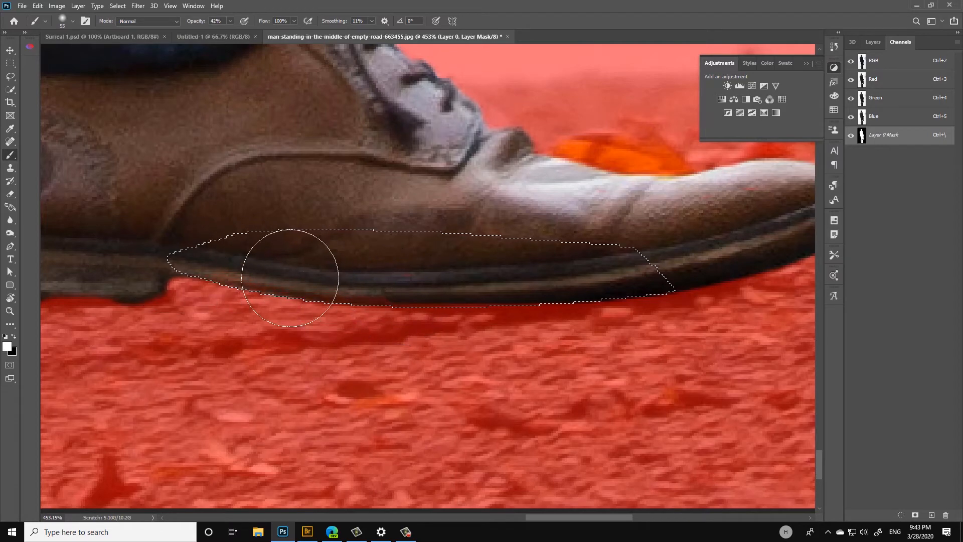
key("ctrl+d")
Step: Draw a closed Pen path along the bottom of the front shoe's heel and back through the heel block
key("z")
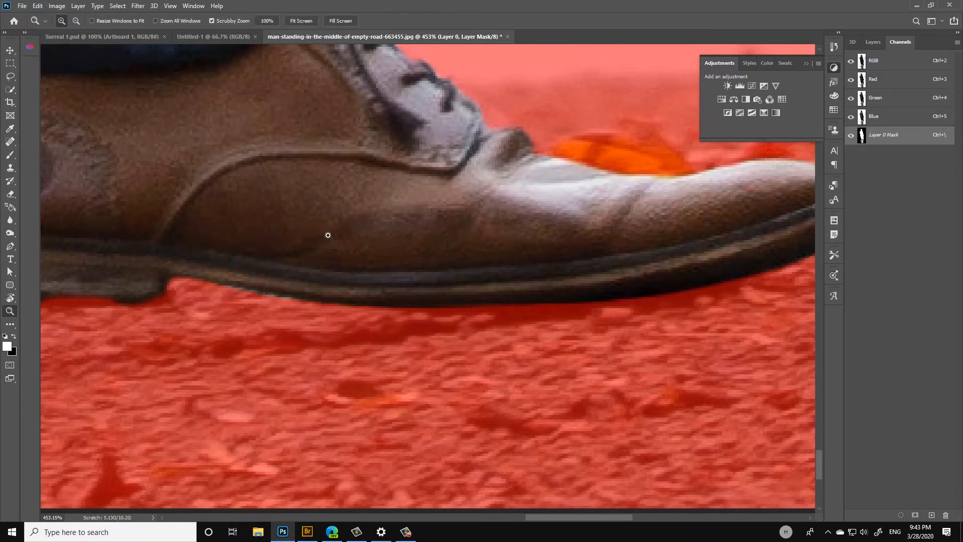
left_click_drag(327, 235, 222, 236)
left_click_drag(223, 236, 488, 216)
left_click_drag(421, 240, 445, 216)
left_click_drag(445, 216, 492, 214)
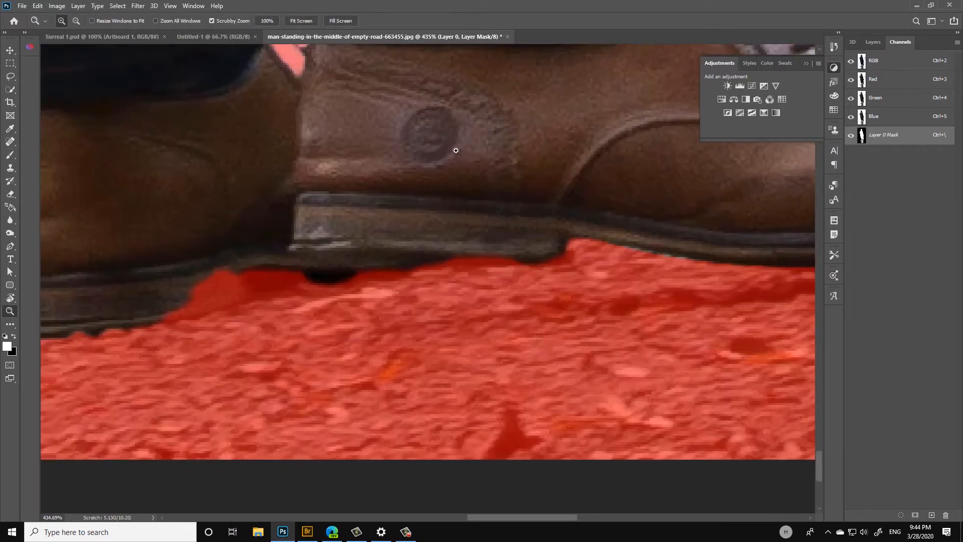
key("p")
left_click(402, 269)
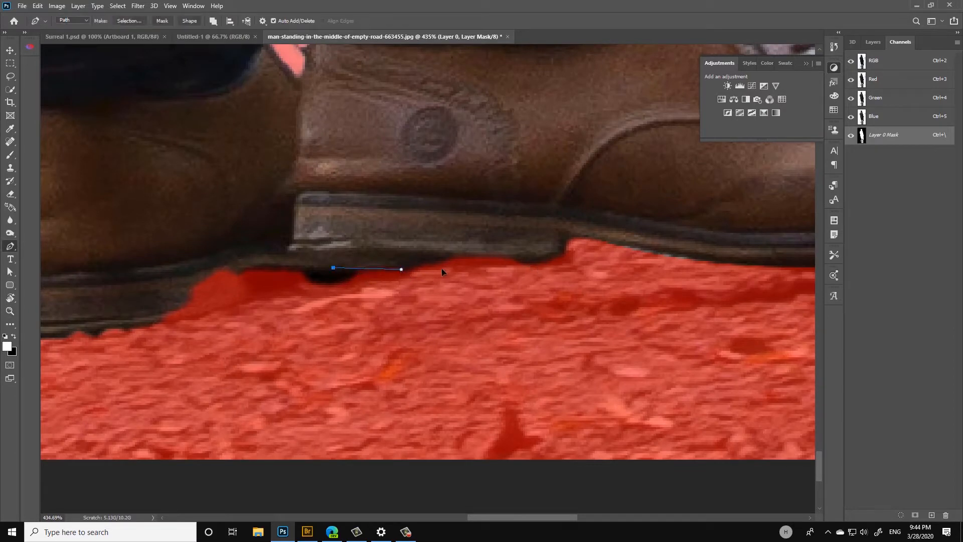
left_click_drag(542, 268, 560, 269)
left_click(525, 202)
left_click_drag(427, 213, 421, 216)
left_click_drag(375, 233, 364, 239)
left_click(333, 268)
Step: Load the heel path as a selection, paint the heel's bottom edge white in the mask at 100% brush opacity, and deselect
key("ctrl+Return")
key("b")
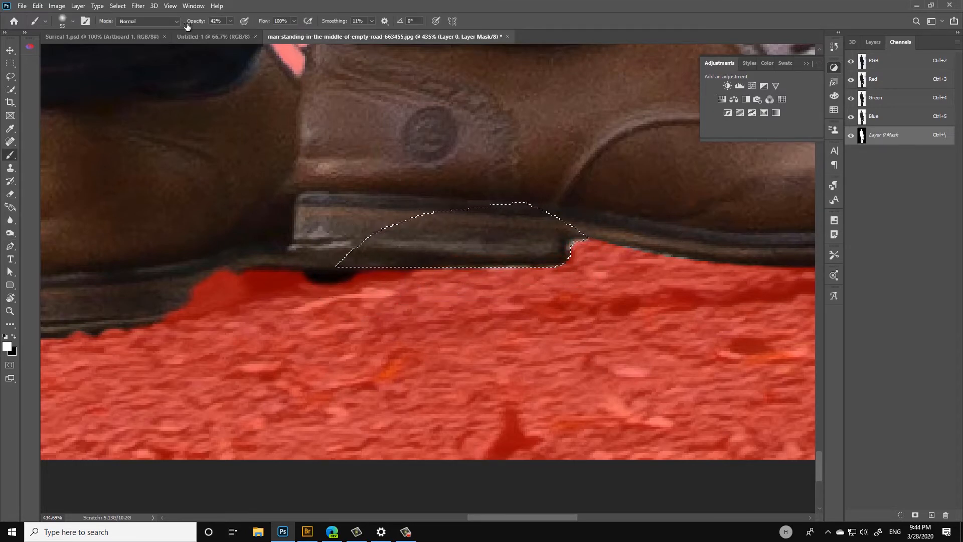
left_click_drag(193, 22, 267, 22)
key("ctrl+d")
Step: Select the dark bump under the front shoe's heel with a Pen path, paint it black in the mask, and deselect
left_click_drag(386, 211, 562, 189)
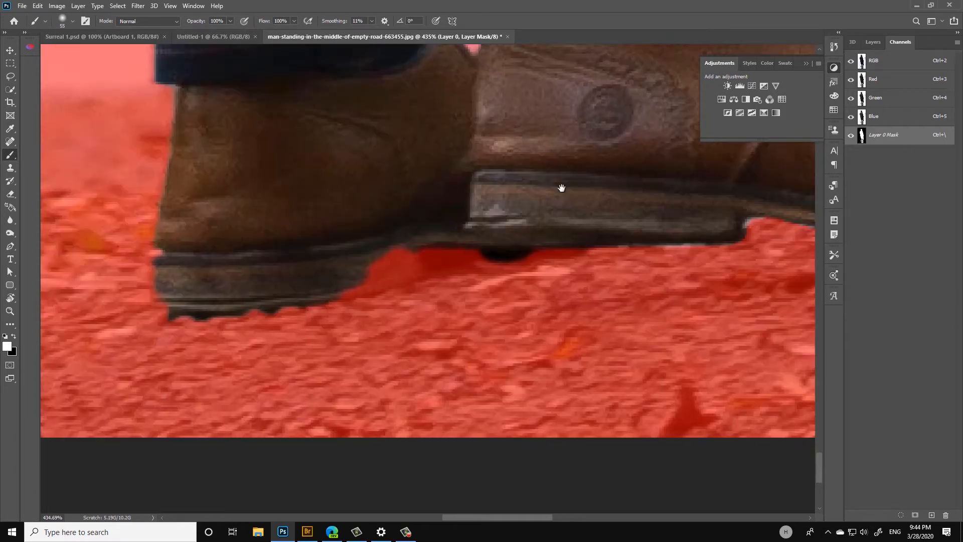
key("p")
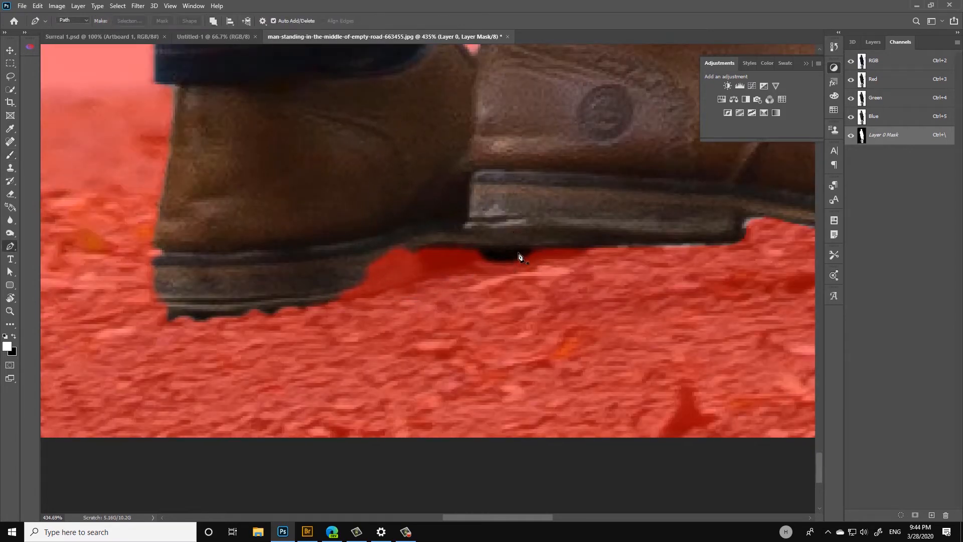
left_click_drag(554, 248, 519, 248)
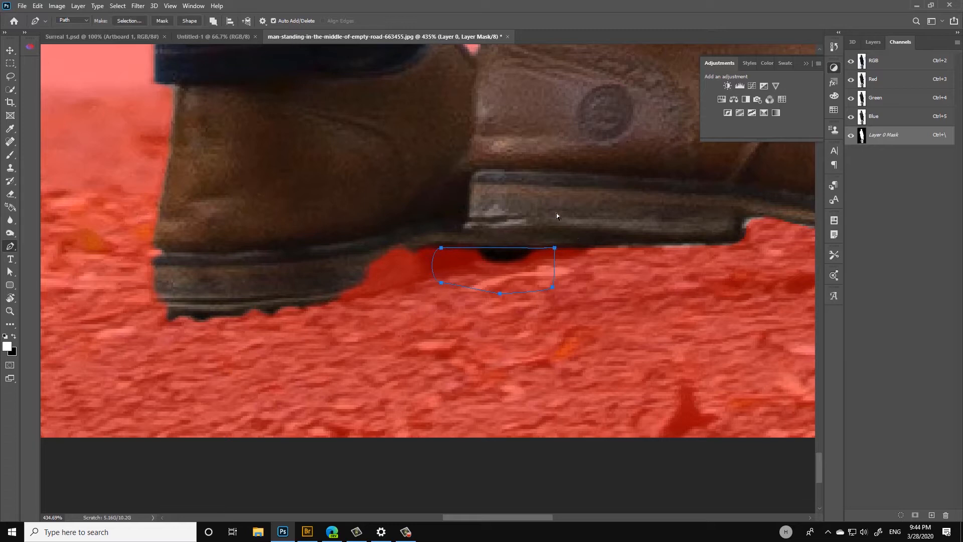
key("ctrl+Return")
key("b")
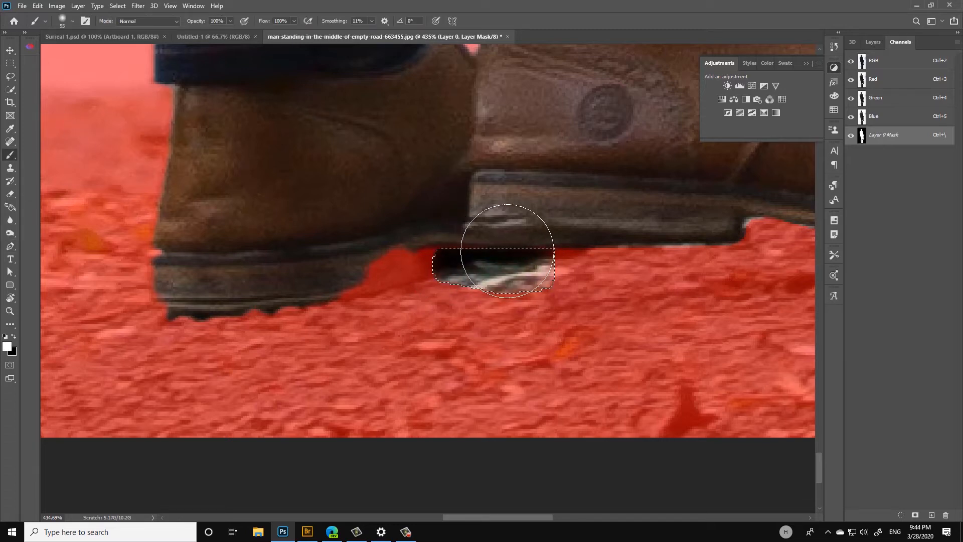
key("x")
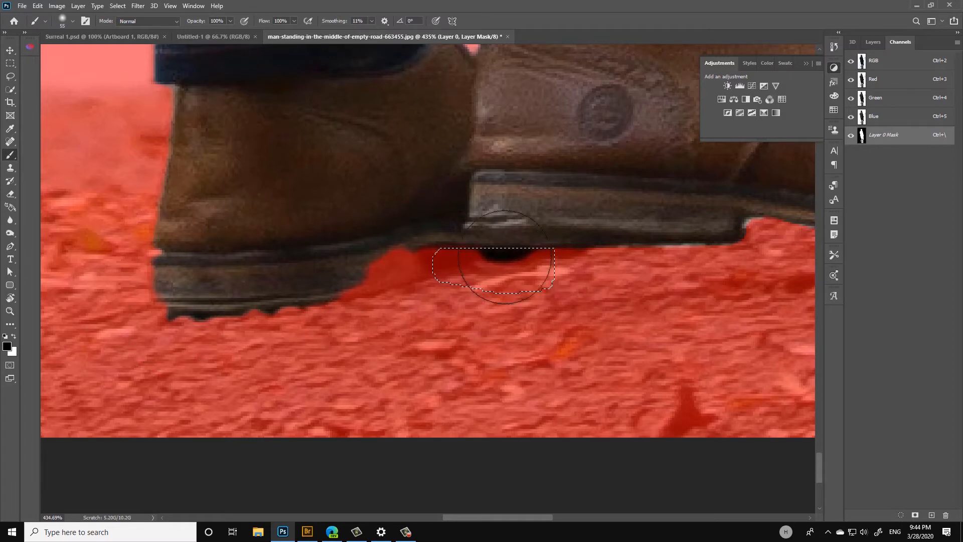
left_click_drag(501, 262, 522, 232)
key("ctrl+d")
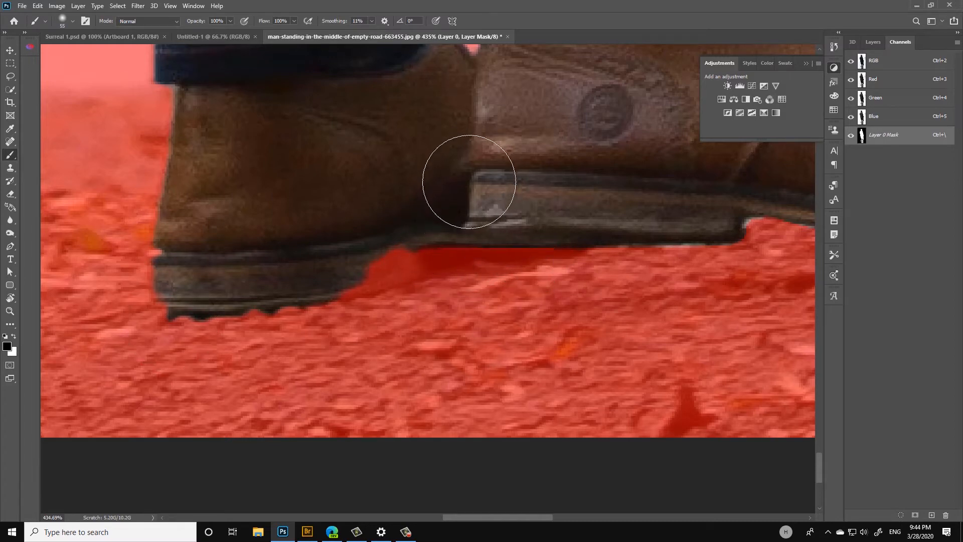
Step: Select the missing front corner of the rear shoe's heel with a Pen path, paint it white in the mask, and deselect
key("p")
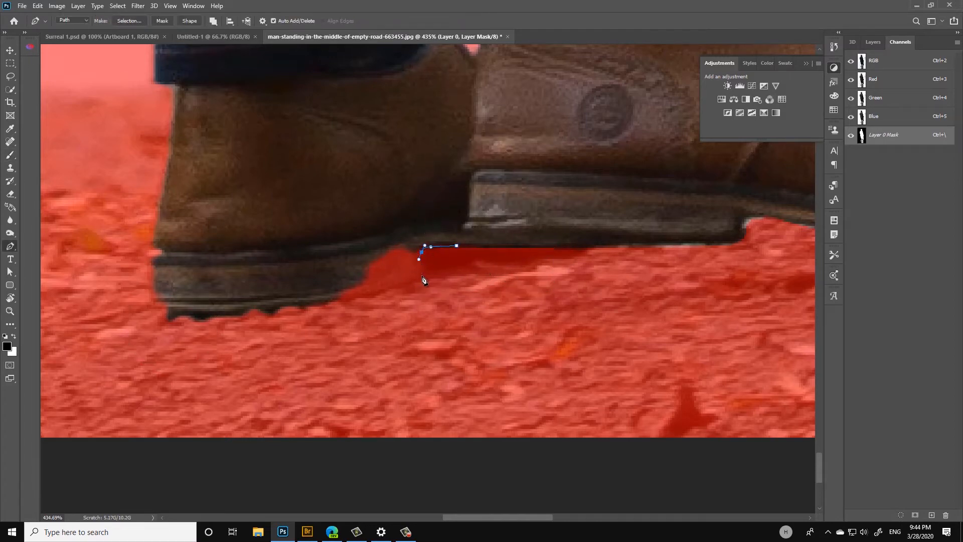
left_click_drag(330, 249, 383, 222)
key("ctrl+Return")
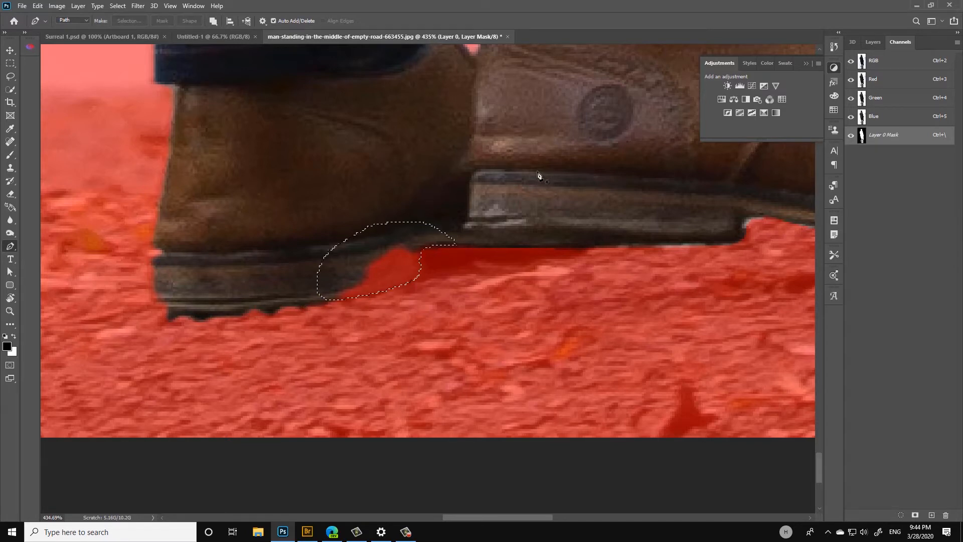
key("b")
mouse_move(401, 256)
left_mouse_down()
mouse_move(361, 269)
mouse_move(423, 240)
mouse_move(366, 273)
mouse_move(482, 168)
left_mouse_up()
key("ctrl+d")
key("x")
Step: Draw a closed Pen path beneath the rear shoe's heel, following its straight bottom edge, and load it as a selection
key("p")
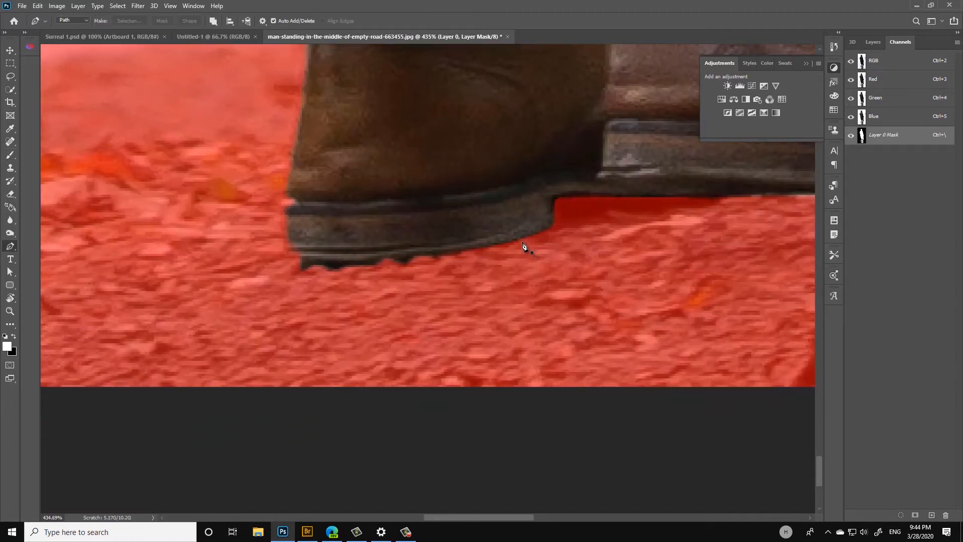
left_click(474, 250)
left_click_drag(293, 261, 259, 253)
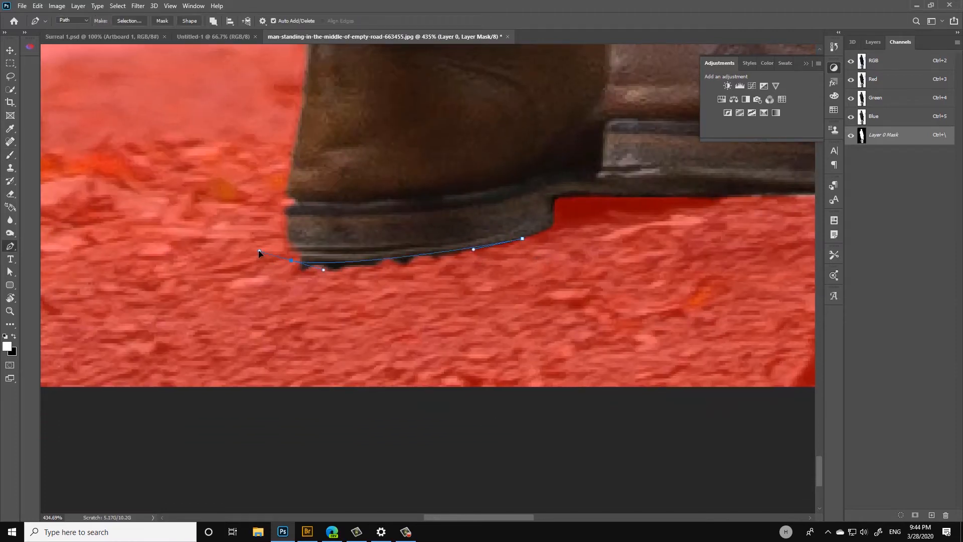
left_click(522, 239)
key("ctrl+Return")
Step: Paint the jagged edge under the rear shoe's heel black in the mask and deselect
key("b")
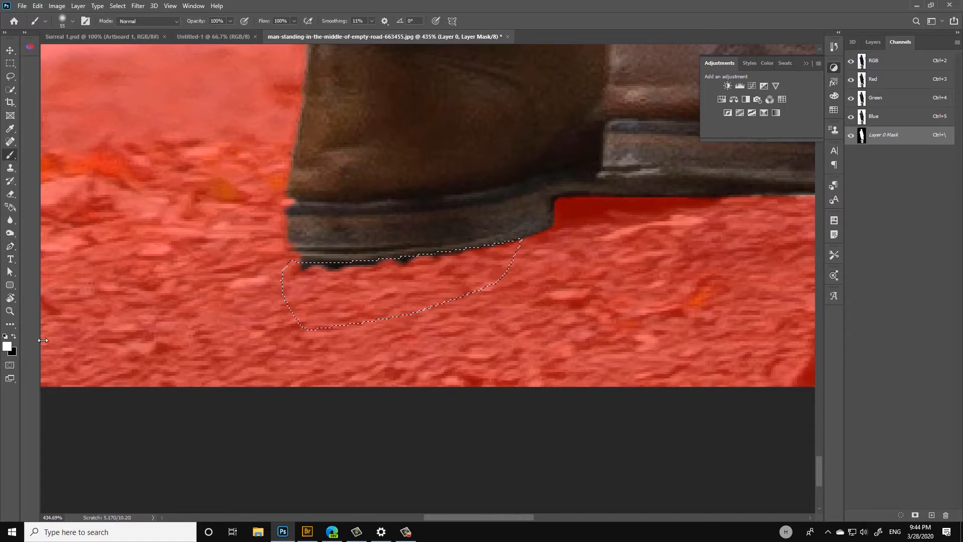
key("x")
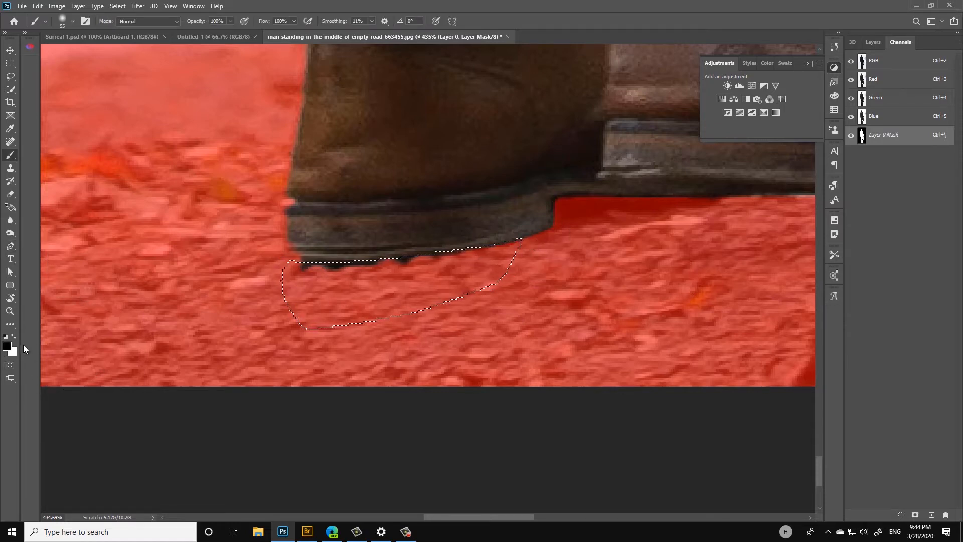
key("x")
key("x")
key("x")
key("x")
key("x")
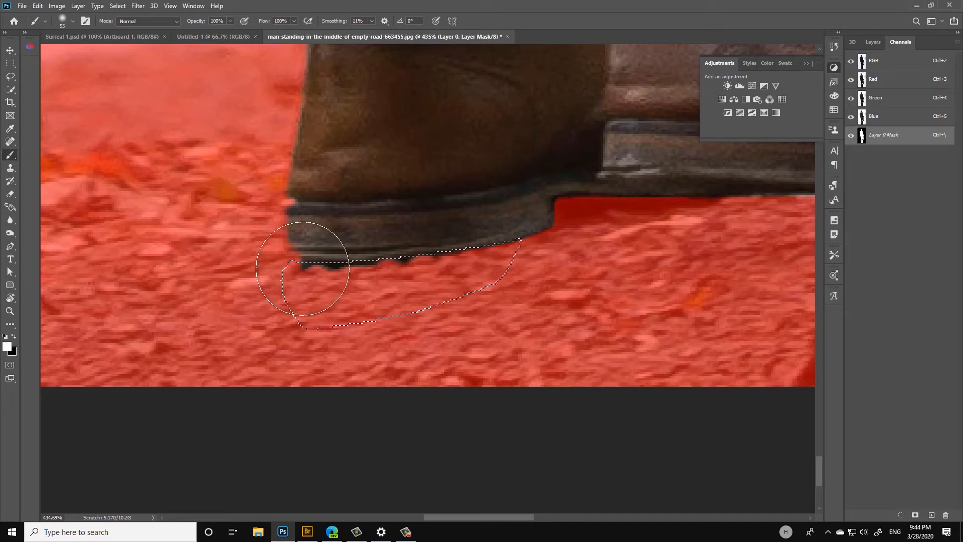
key("x")
mouse_move(303, 268)
left_mouse_down()
mouse_move(325, 258)
mouse_move(394, 263)
mouse_move(272, 276)
mouse_move(491, 238)
left_mouse_up()
key("ctrl+d")
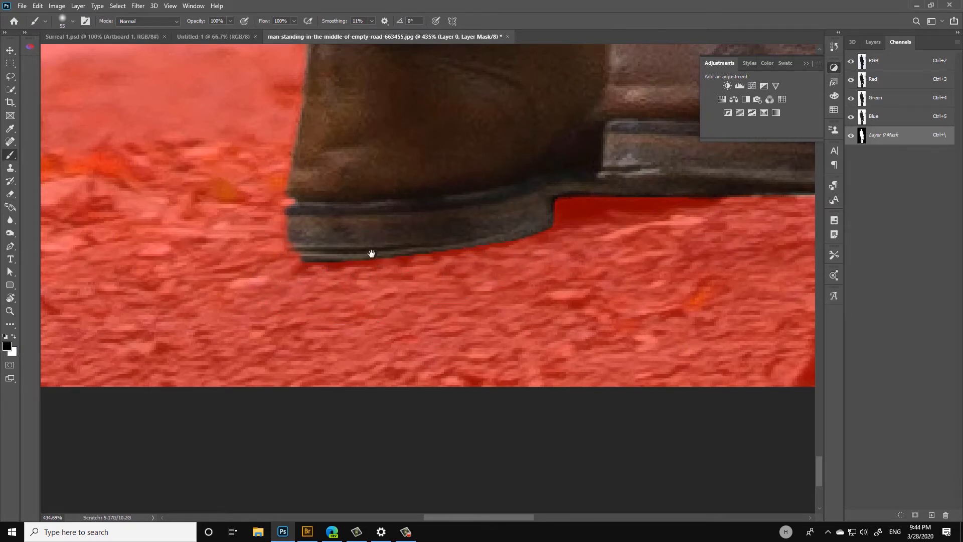
Step: Draw a closed Pen path up the back edge of the rear shoe from heel to trouser hem and load it as a selection
scroll(351, 208, "up", 2)
scroll(351, 209, "right", 1)
key("p")
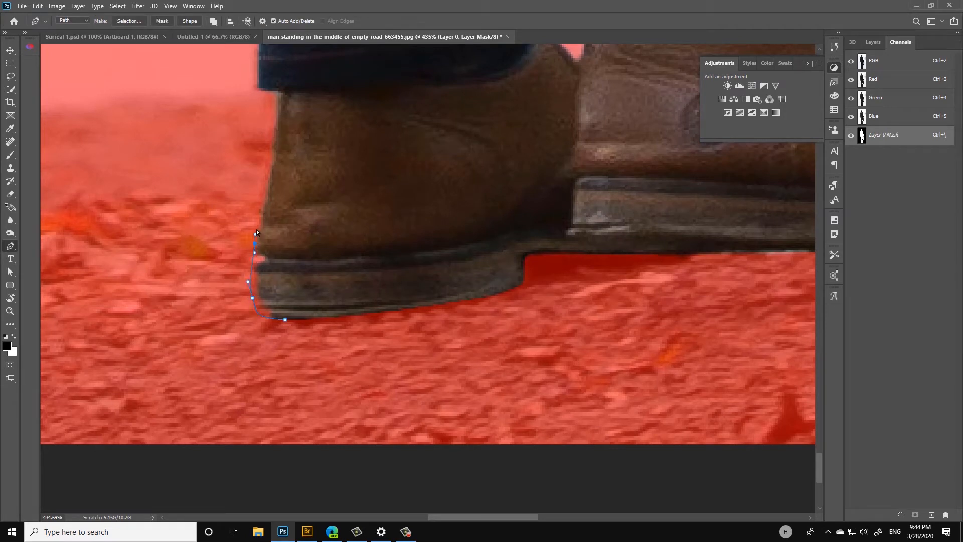
scroll(266, 208, "up", 2)
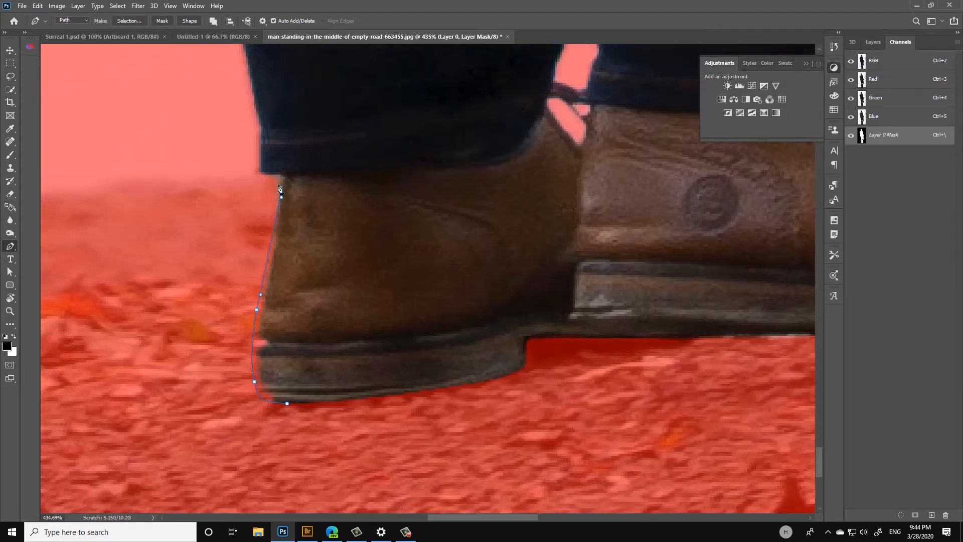
left_click_drag(361, 209, 351, 230)
left_click_drag(354, 271, 347, 296)
left_click_drag(345, 316, 344, 329)
left_click(288, 404)
key("ctrl+Return")
Step: Paint the rear shoe's back edge white in the mask and deselect
key("b")
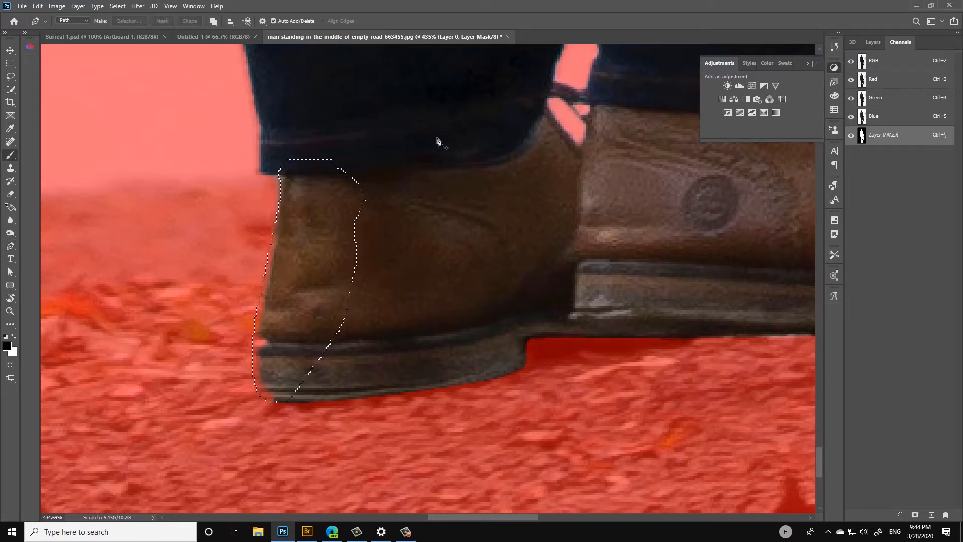
key("x")
mouse_move(272, 265)
left_mouse_down()
mouse_move(260, 385)
mouse_move(291, 153)
mouse_move(272, 180)
mouse_move(271, 251)
left_mouse_up()
key("ctrl+d")
Step: Hide the mask's red overlay, return to the RGB composite channel, and re-enable the man's layer mask
key("z")
left_click_drag(459, 186, 413, 217)
left_click_drag(567, 95, 390, 253)
left_click_drag(451, 231, 390, 457)
left_click_drag(384, 312, 441, 311)
left_click(851, 136)
key("x")
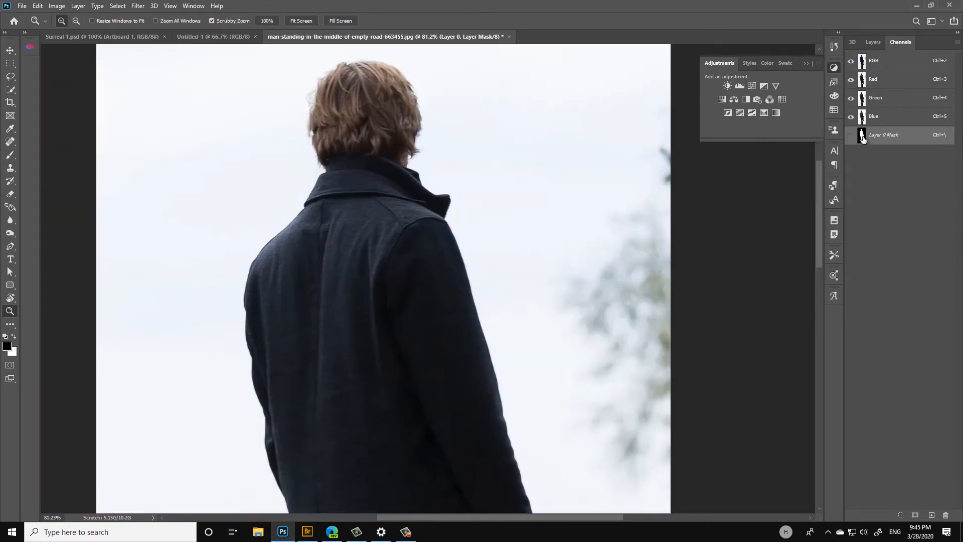
left_click(883, 60)
left_click(873, 42)
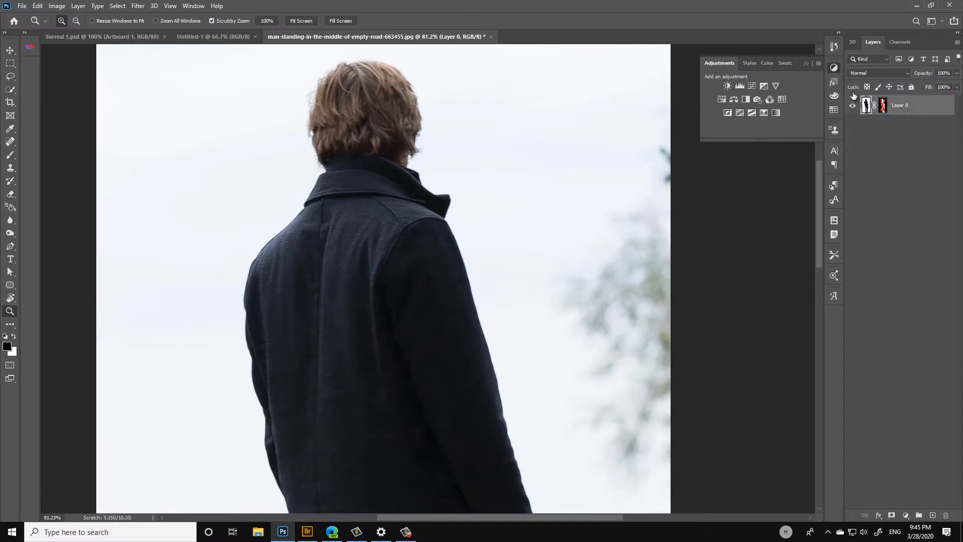
left_click(883, 106, "shift")
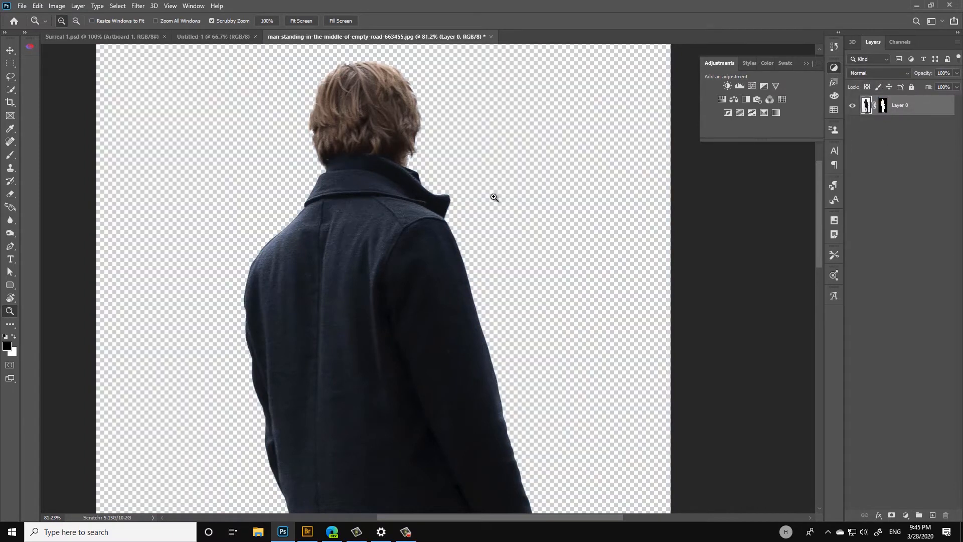
Step: Copy the masked man layer into the Untitled-1 document with the Move tool
scroll(431, 207, "down", 5)
scroll(490, 338, "down", 5)
scroll(430, 236, "up", 6)
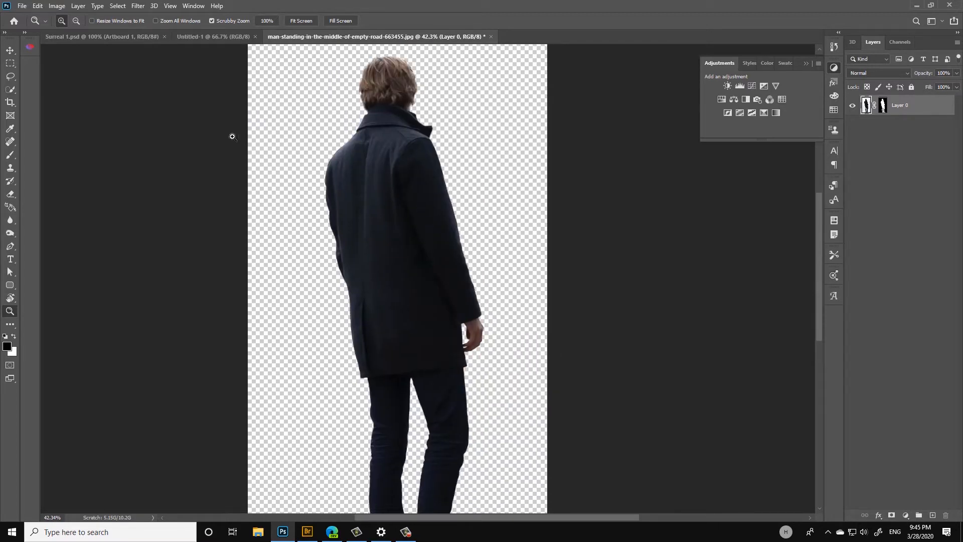
key("v")
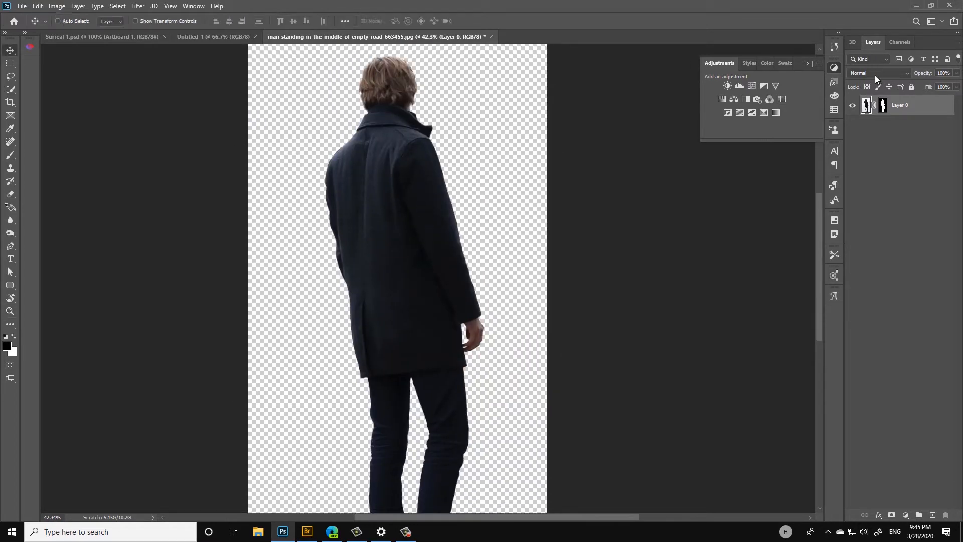
left_click_drag(861, 105, 417, 284)
Step: Rename the man's layer "The Man" and convert it to a smart object
double_click(914, 105)
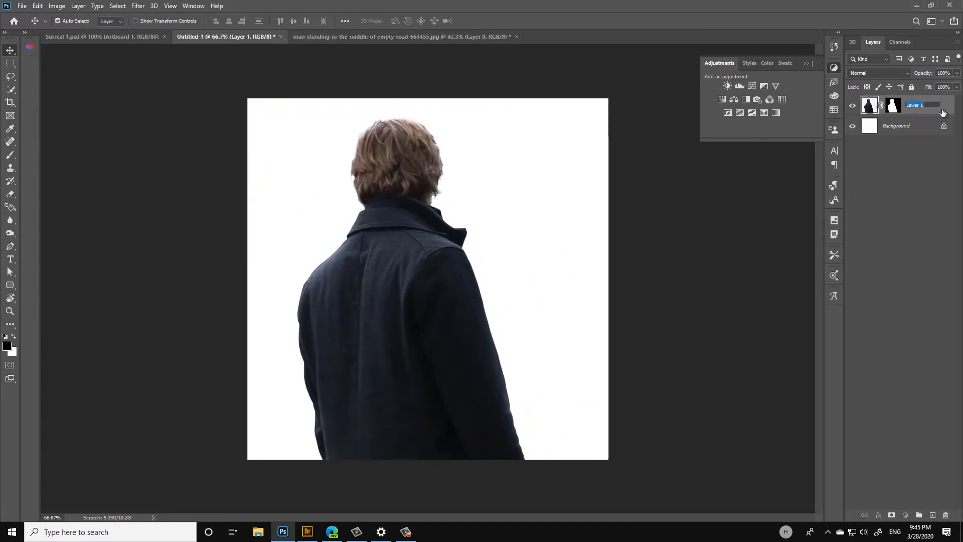
key("ctrl")
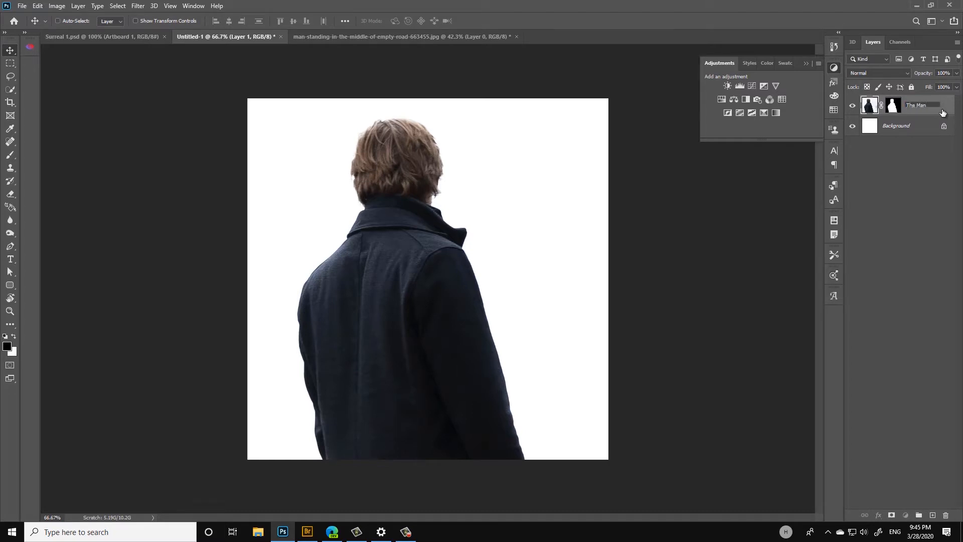
key("Return")
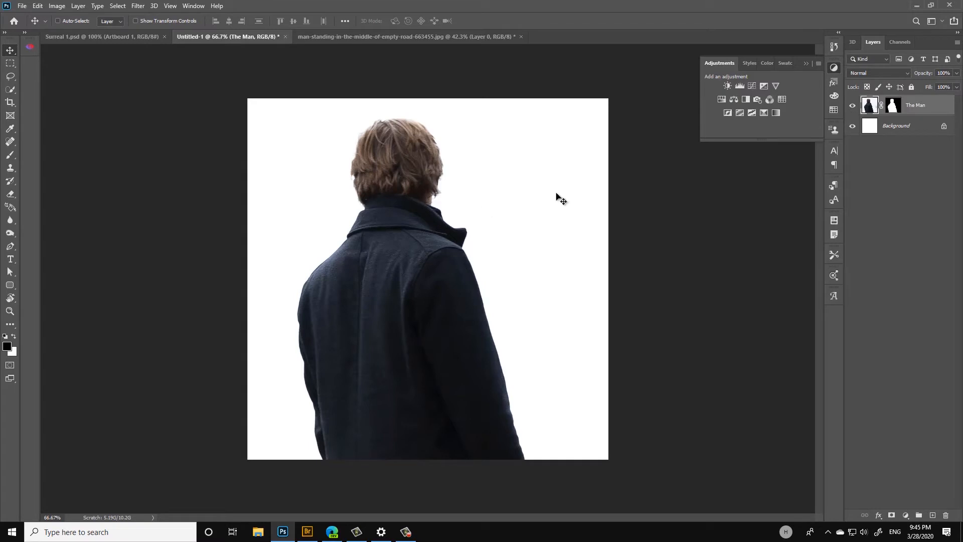
right_click(915, 117)
left_click(848, 237)
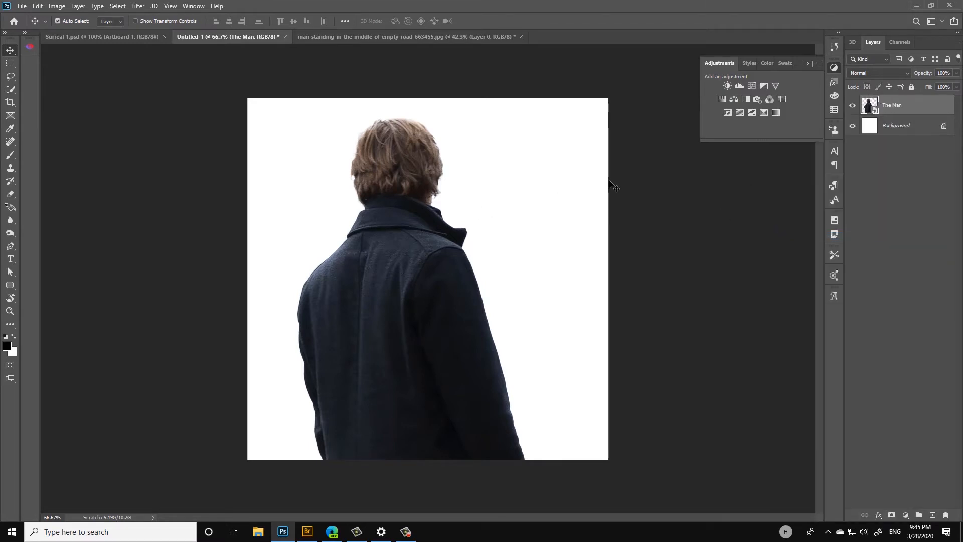
Step: Scale The Man layer down until his full figure is about half the canvas height, and position him near the canvas's lower centre
key("ctrl+t")
left_click_drag(573, 119, 460, 251)
left_click_drag(446, 296, 431, 262)
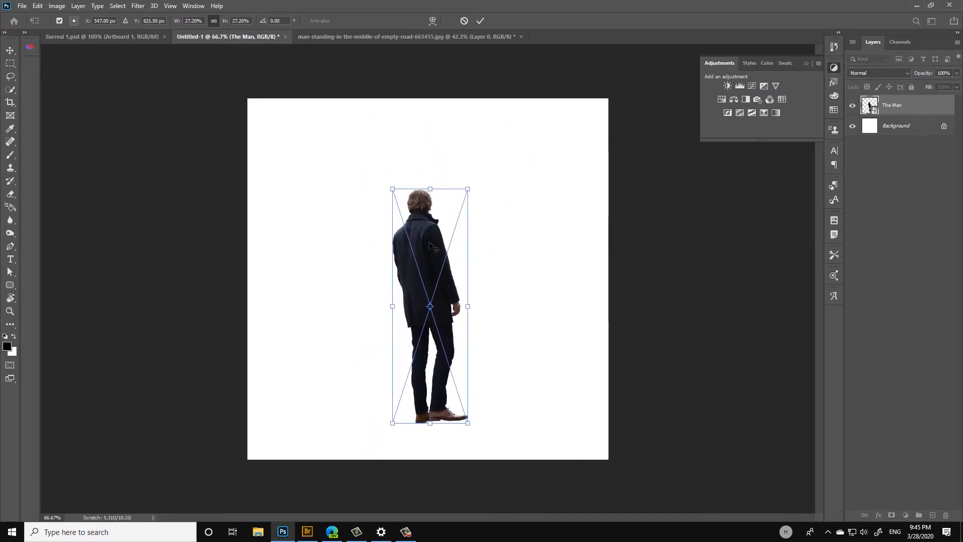
key("Return")
key("ctrl+t")
left_click_drag(467, 190, 454, 230)
key("Return")
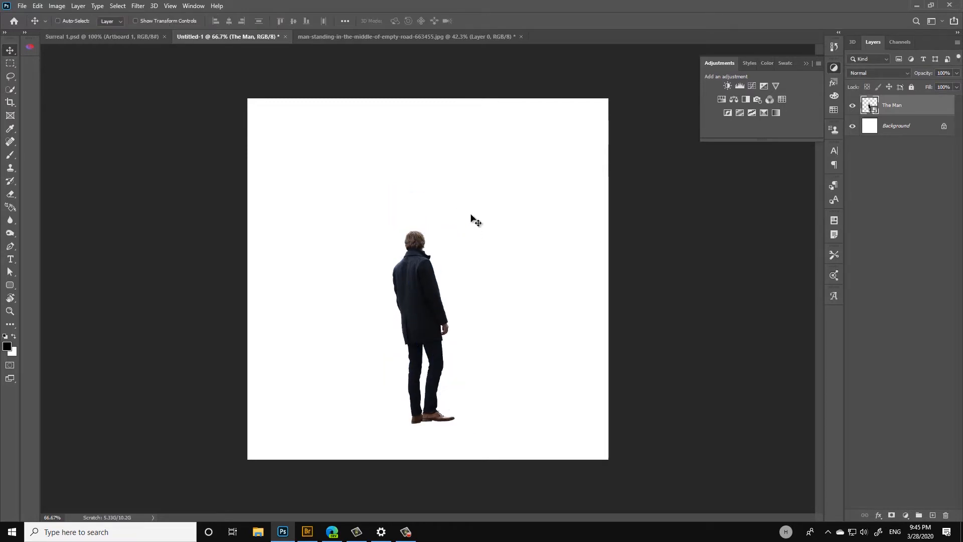
left_click_drag(437, 282, 444, 281)
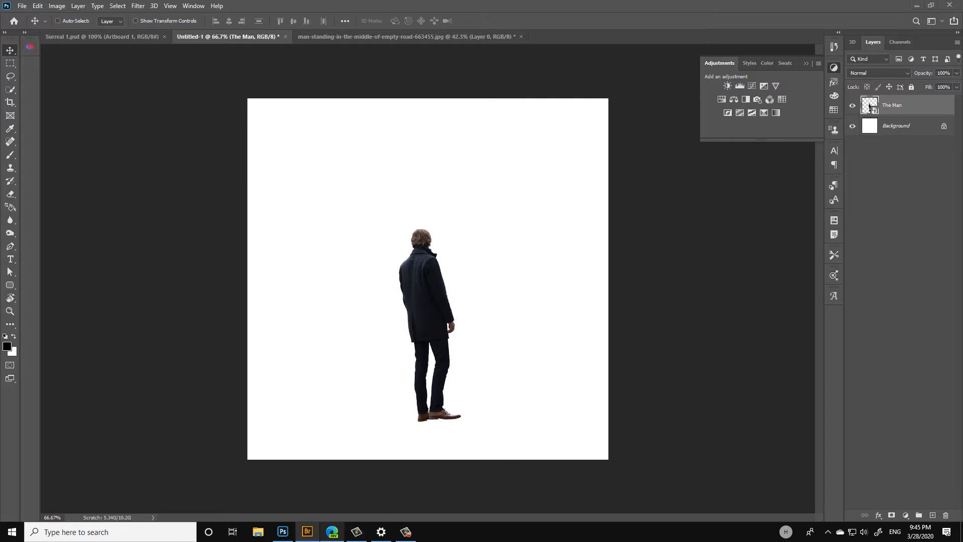
Step: Look at the mountain lake photo on Pexels, then open blue-sky-clear-sky-cold-fog-346529.jpg from Bridge in Photoshop
left_click(332, 532)
left_click(194, 10)
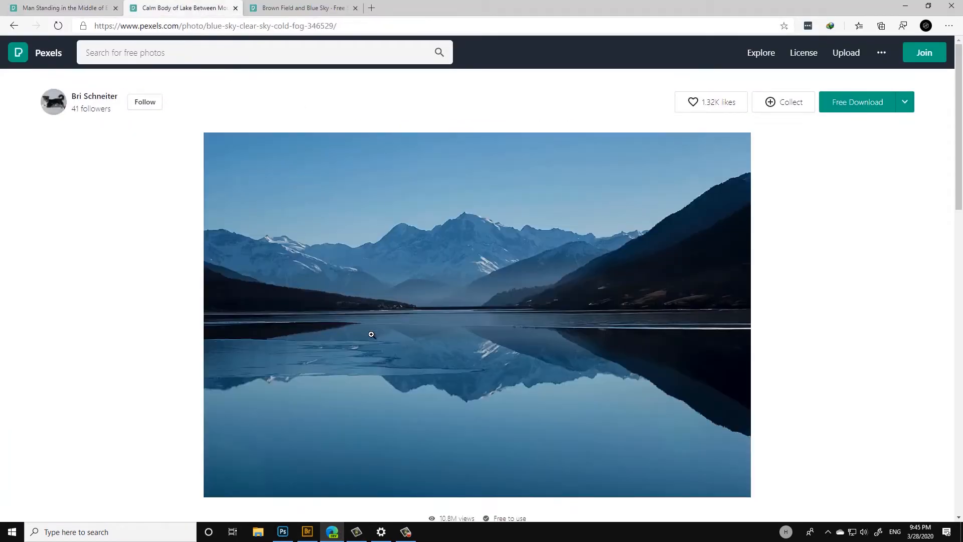
left_click(307, 532)
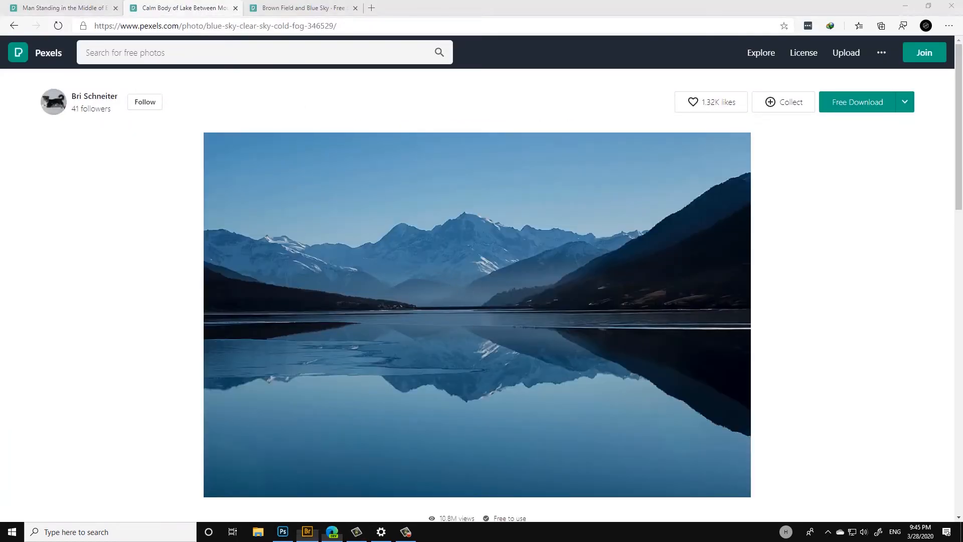
left_click(283, 532)
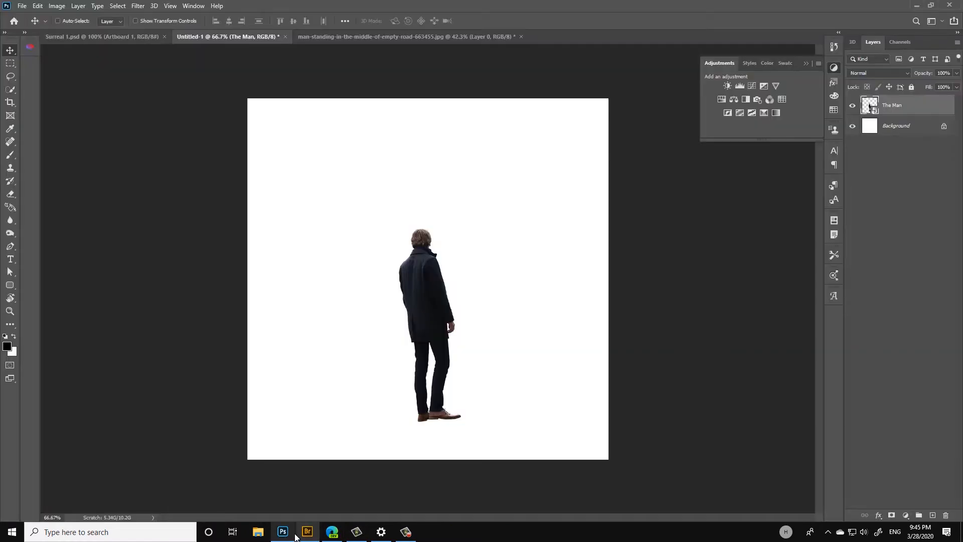
left_click_drag(627, 186, 577, 8)
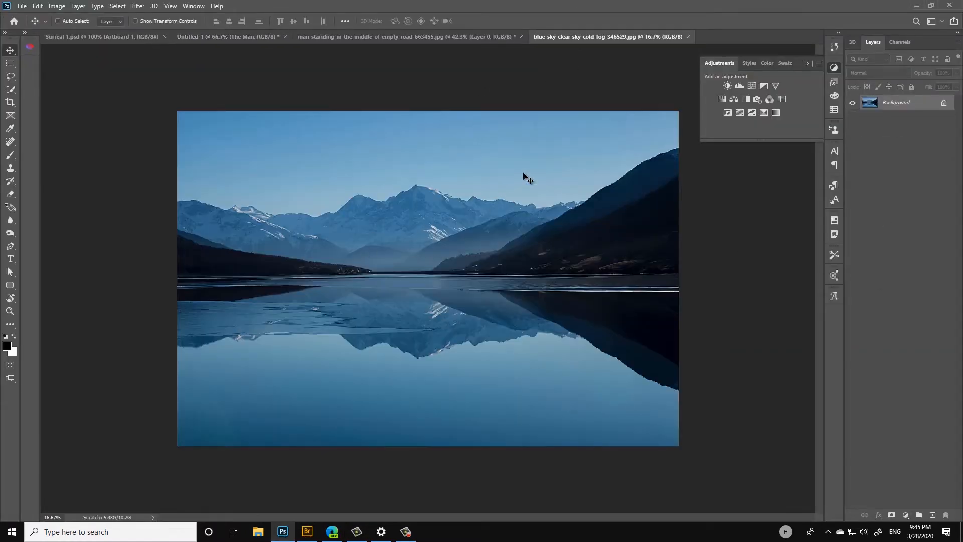
Step: Copy the lake photo into the Untitled-1 document and close the photo's own document
left_click_drag(582, 45, 469, 54)
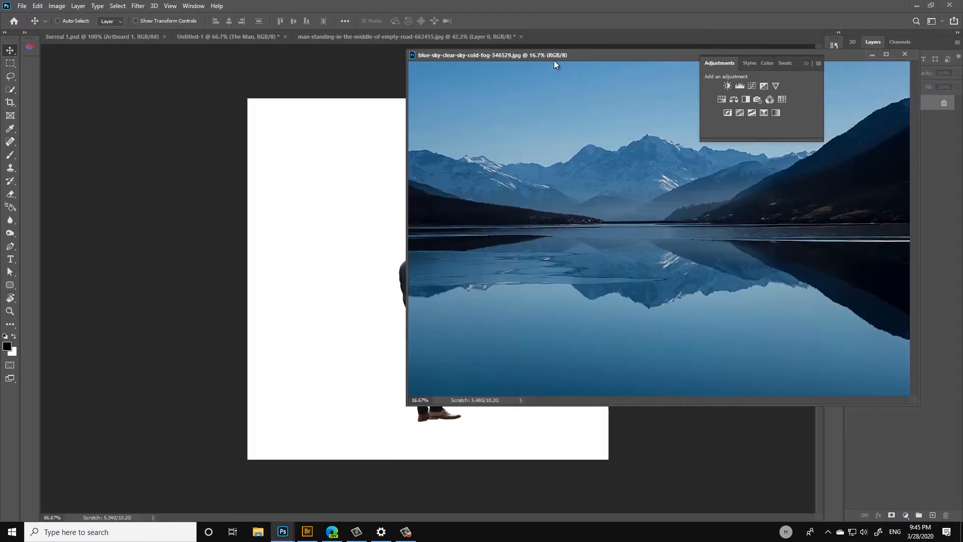
left_click_drag(439, 211, 325, 225)
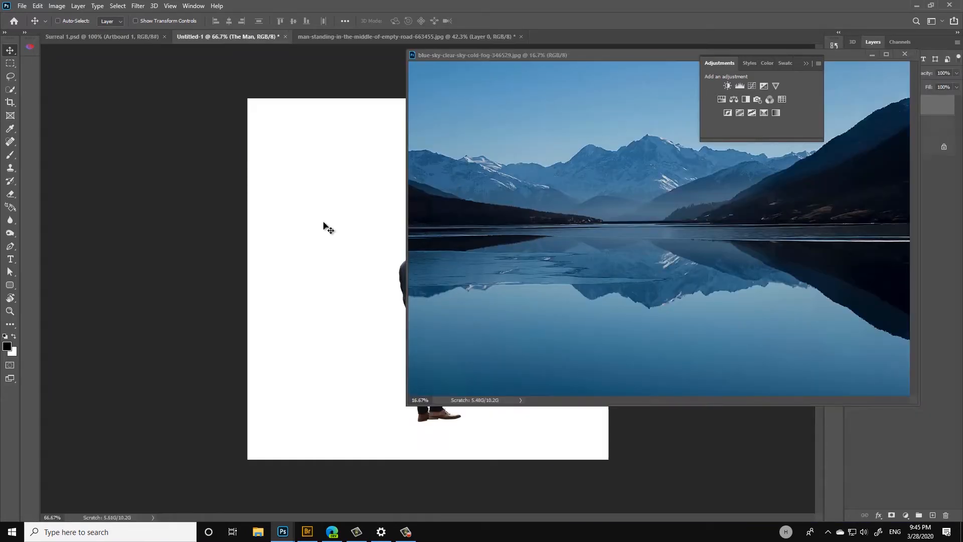
left_click(905, 54)
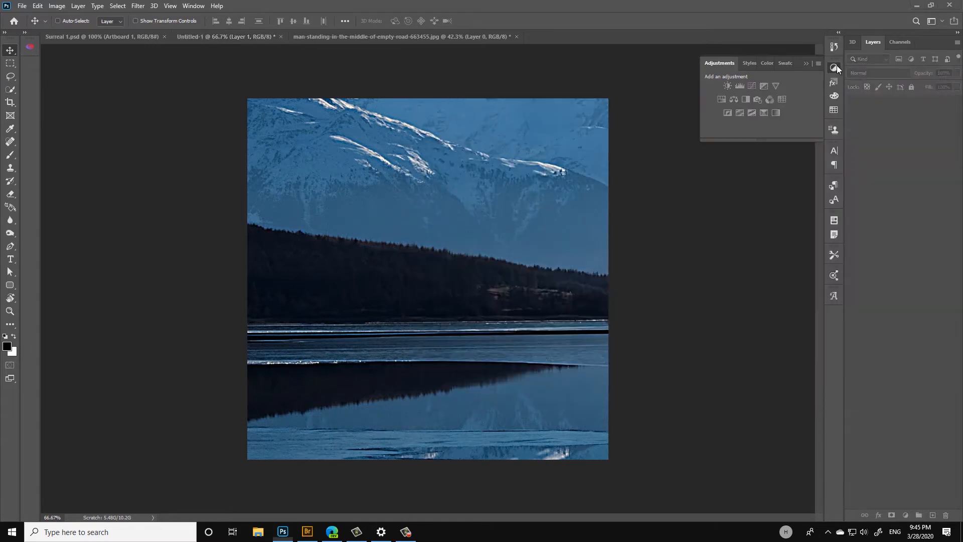
Step: Place the lake photo's layer directly below The Man and rename it "Lake"
left_click_drag(896, 104, 888, 136)
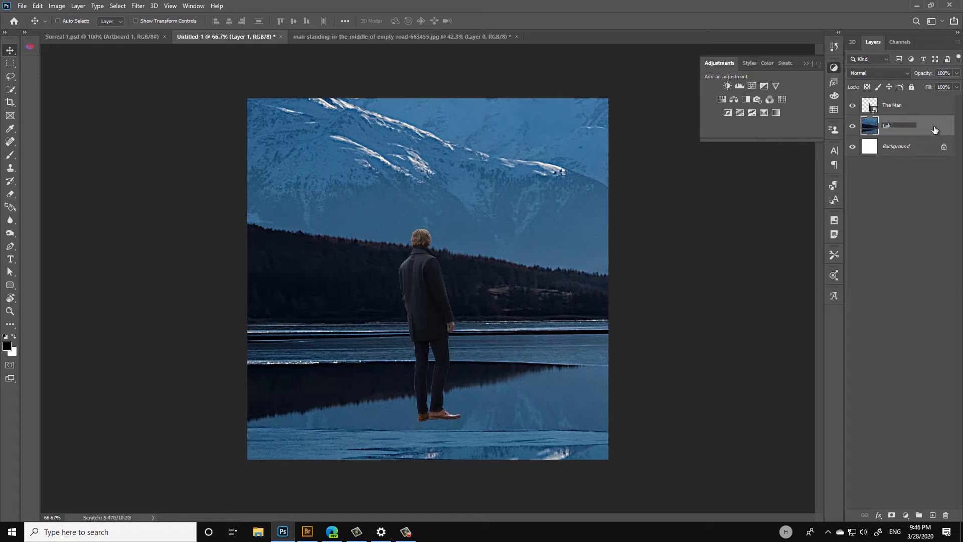
type("e")
key("Return")
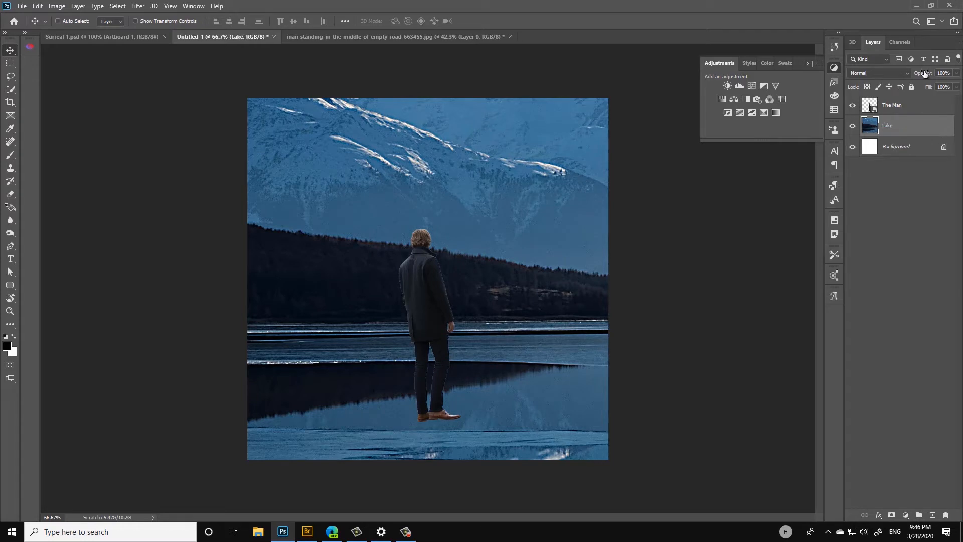
Step: Convert the Lake layer to a smart object, scale it to about 21%, and position it across the lower two-thirds of the canvas
right_click(907, 131)
left_click(821, 238)
key("ctrl")
key("ctrl+t")
left_click_drag(550, 203, 128, 24)
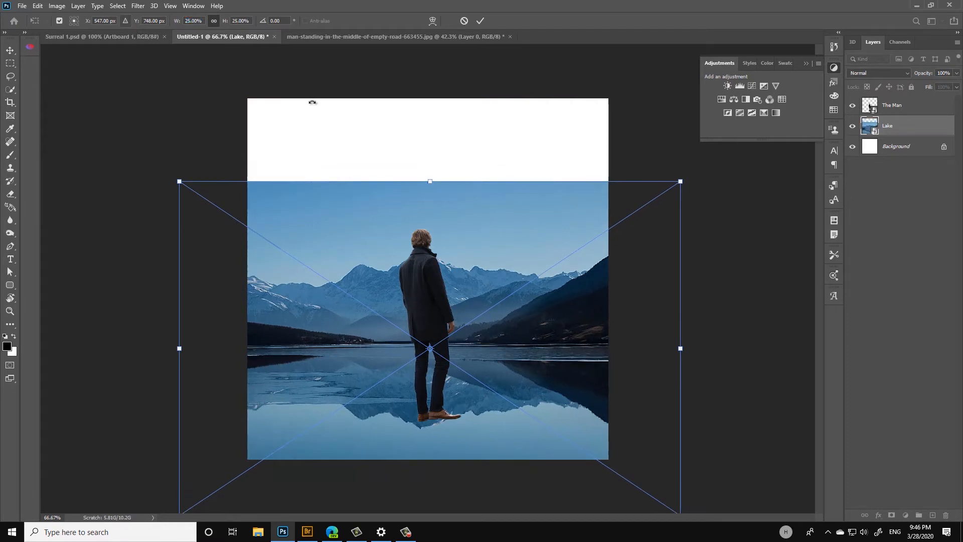
left_click_drag(499, 284, 507, 277)
left_click_drag(188, 175, 231, 201)
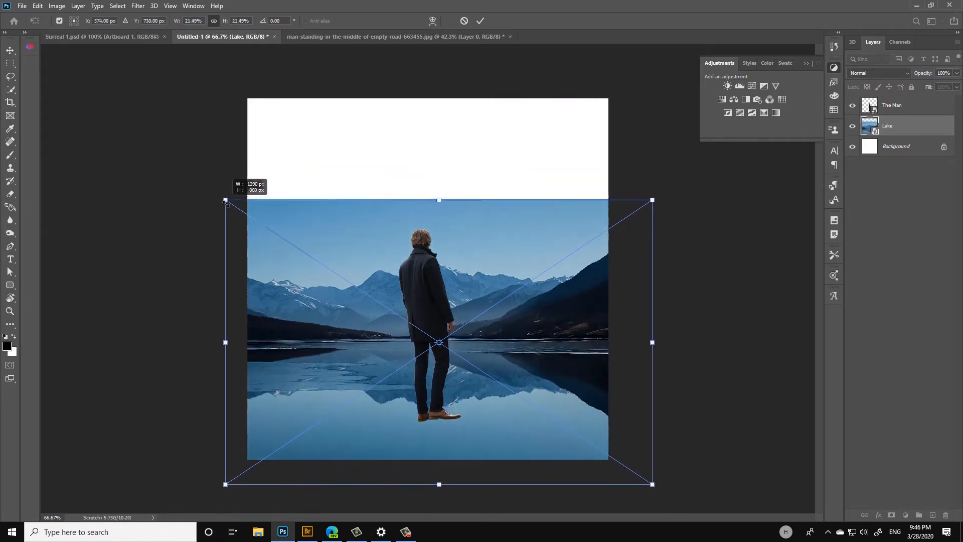
mouse_move(340, 270)
left_mouse_down()
mouse_move(347, 222)
mouse_move(345, 283)
left_mouse_up()
key("Return")
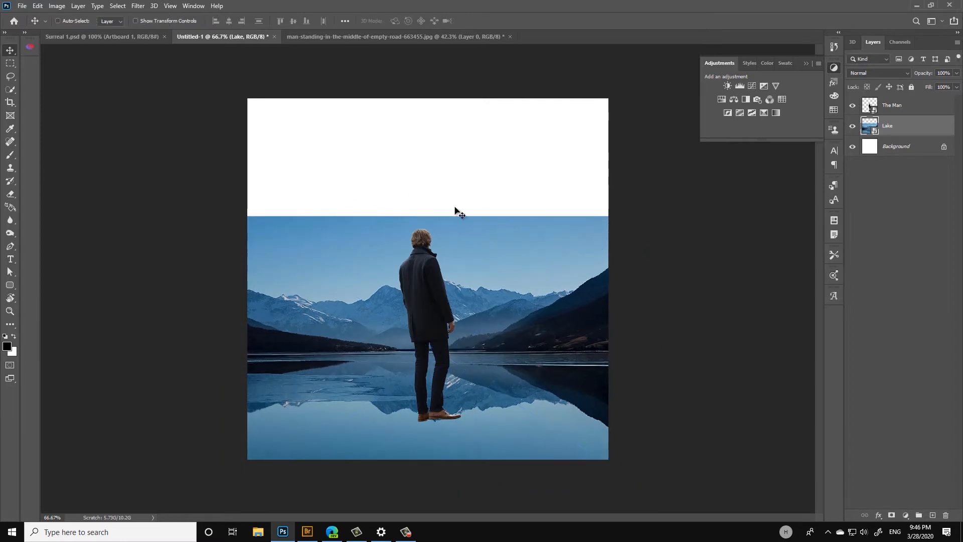
left_click_drag(457, 279, 449, 280)
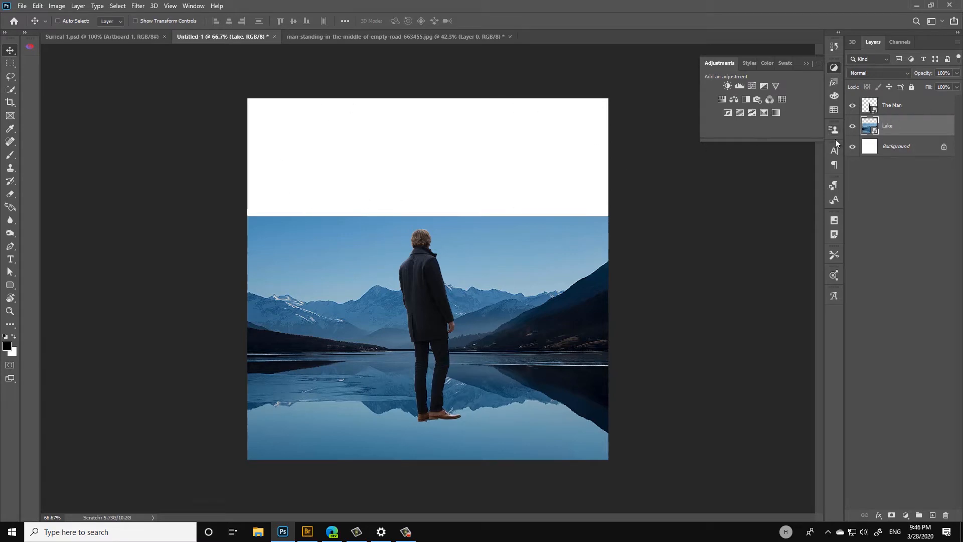
Step: Create a new layer named "Sky extended" above the Lake layer
left_click(78, 5)
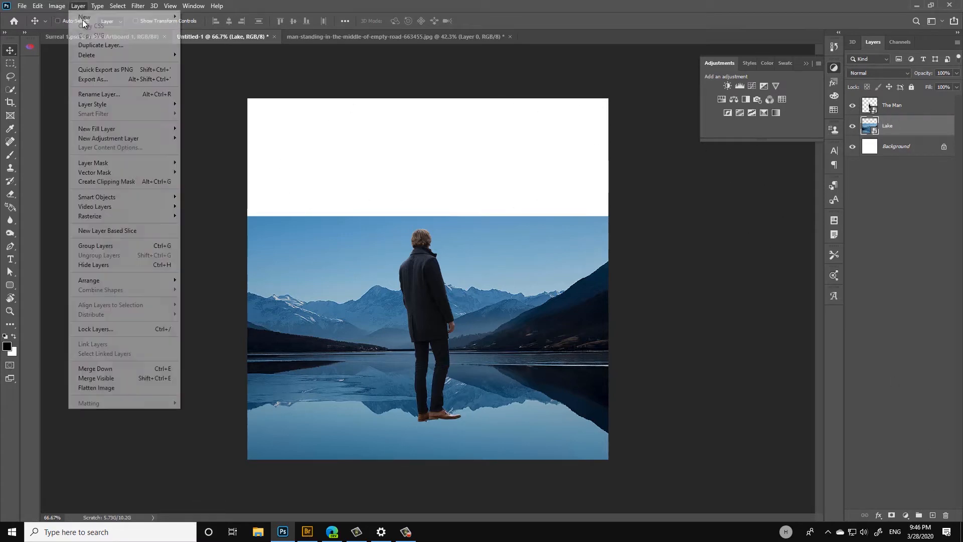
mouse_move(93, 16)
left_click(211, 15)
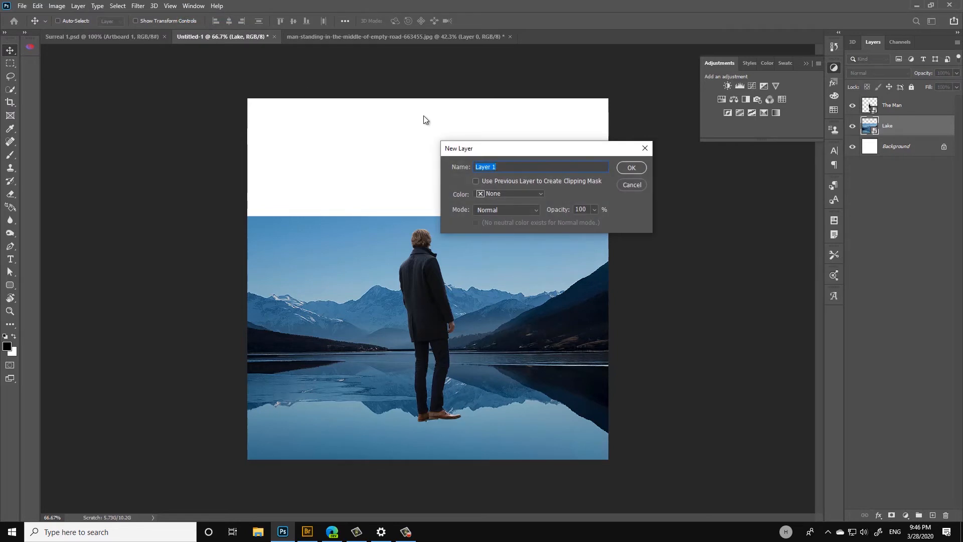
type("Sky extended")
key("Return")
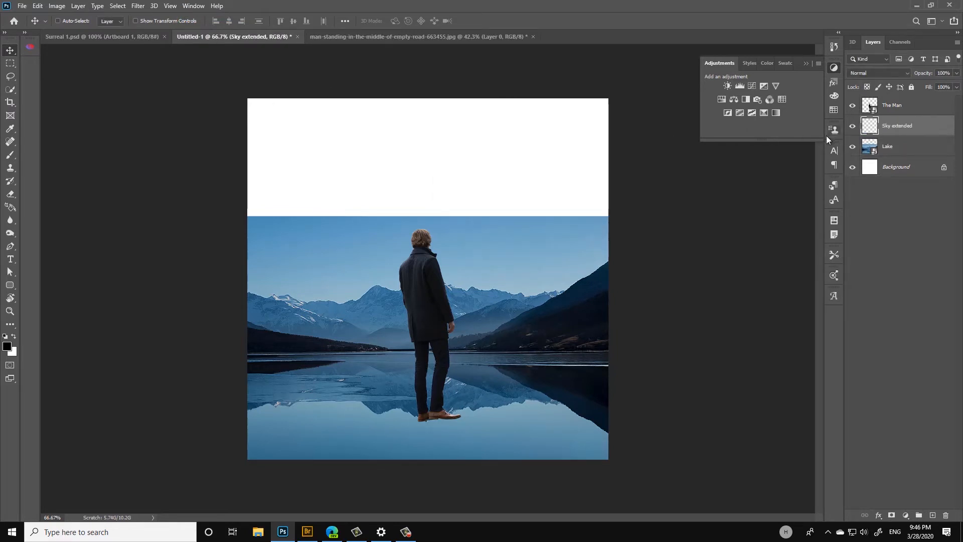
Step: Set up a soft Brush of about 338 px with 0% hardness and 48% opacity, using blue sampled from the lake photo's upper sky
left_click(11, 155)
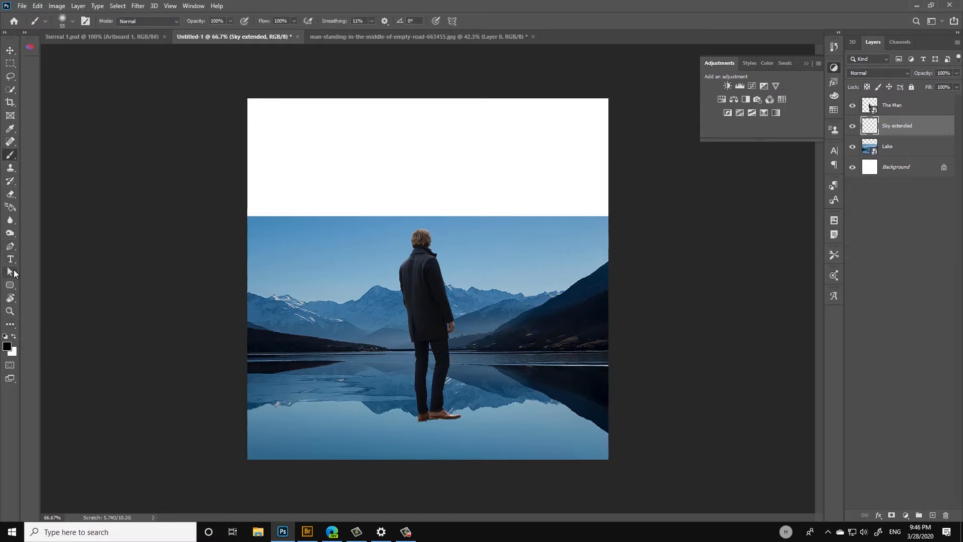
left_click(311, 219, "alt")
right_click(398, 179)
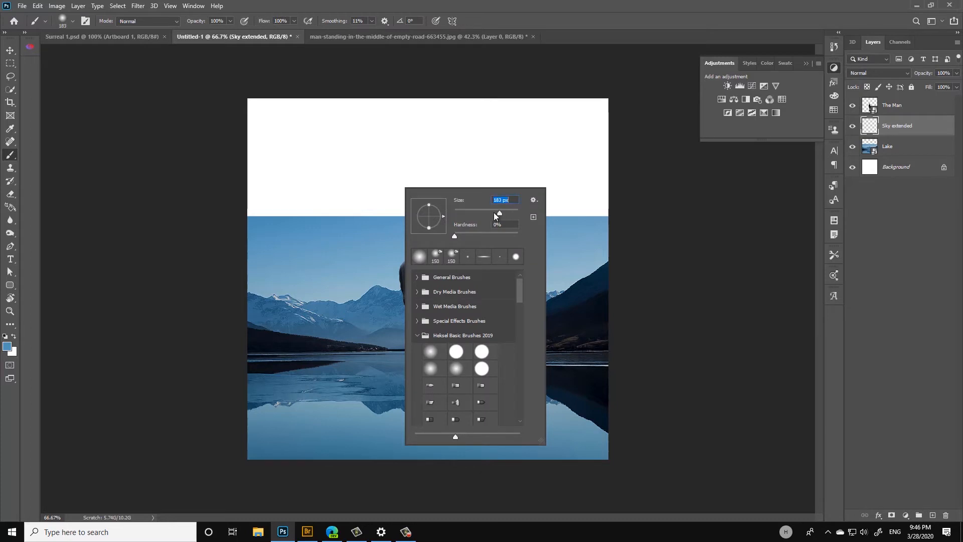
left_click_drag(499, 213, 481, 214)
key("Return")
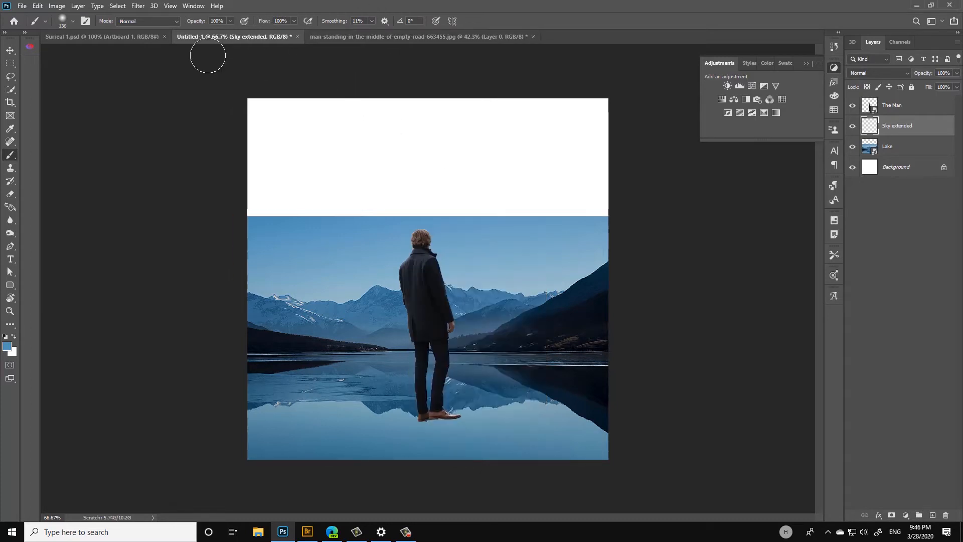
left_click(231, 21)
right_click(331, 172)
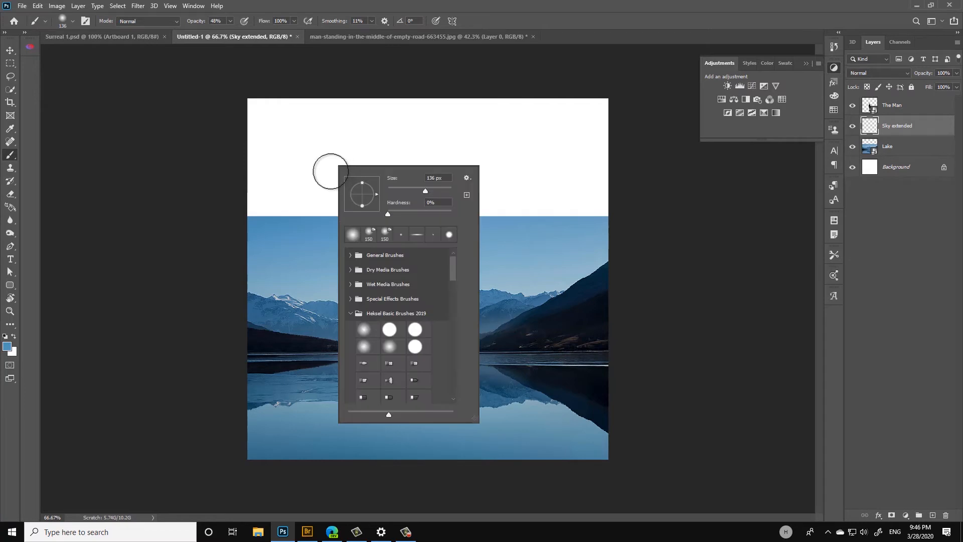
right_click(280, 223)
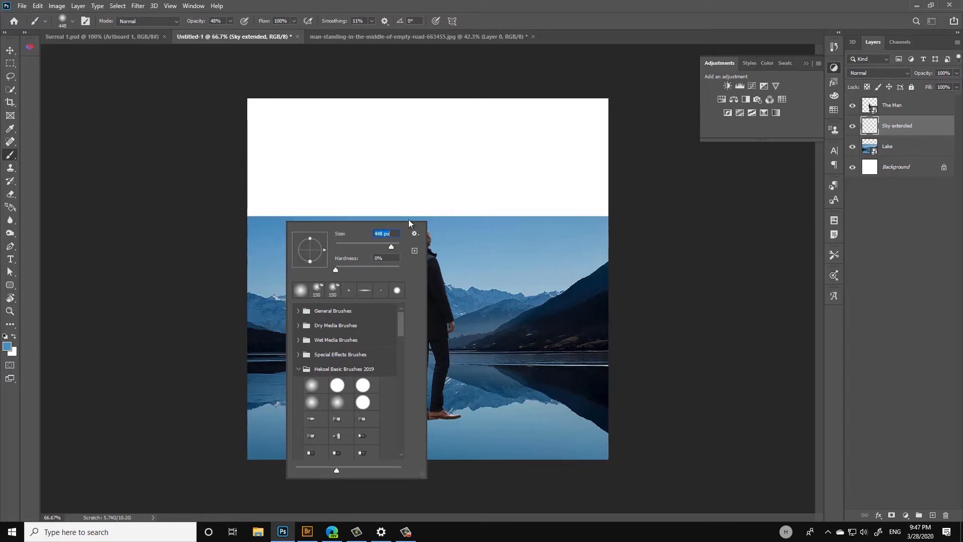
left_click_drag(385, 245, 388, 245)
key("Return")
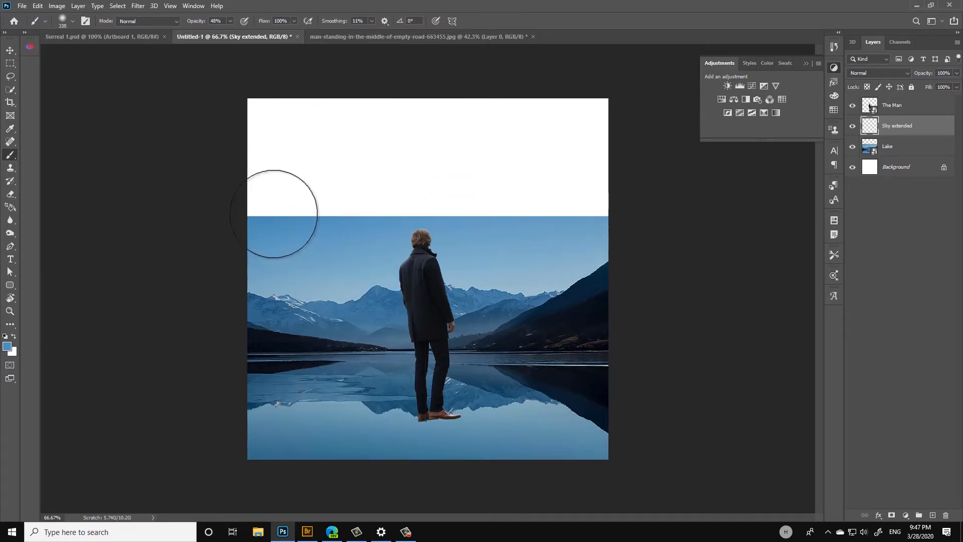
Step: Paint the blank upper area blue on Sky extended, and blend a lighter sampled sky blue across the lower sky at reduced brush opacity
mouse_move(280, 215)
left_mouse_down()
mouse_move(318, 173)
mouse_move(438, 173)
mouse_move(562, 131)
mouse_move(140, 138)
mouse_move(128, 185)
mouse_move(488, 164)
mouse_move(458, 173)
mouse_move(647, 189)
left_mouse_up()
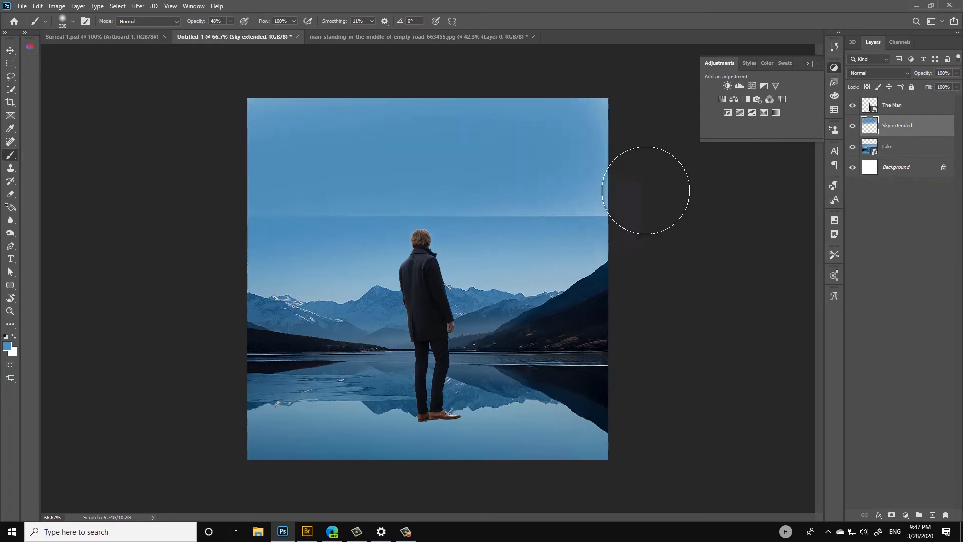
mouse_move(211, 221)
left_mouse_down()
mouse_move(650, 196)
mouse_move(303, 197)
mouse_move(329, 201)
mouse_move(613, 125)
mouse_move(594, 115)
mouse_move(69, 221)
mouse_move(508, 156)
left_mouse_up()
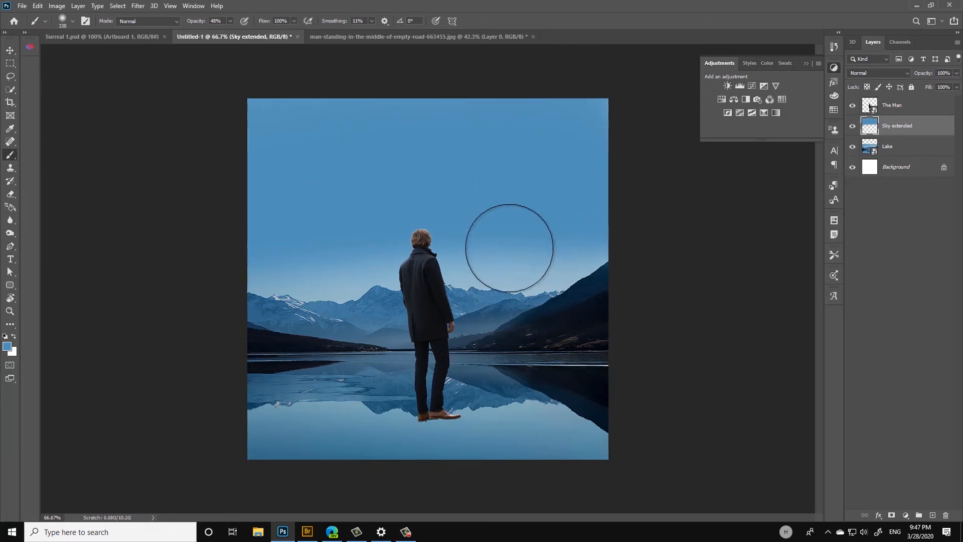
left_click(522, 267, "alt")
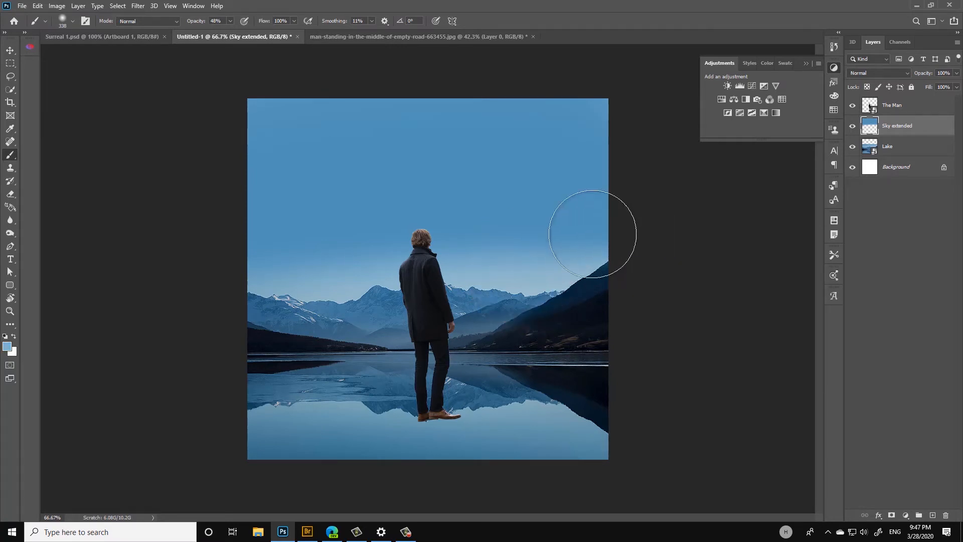
mouse_move(178, 261)
left_mouse_down()
mouse_move(537, 215)
mouse_move(656, 237)
left_mouse_up()
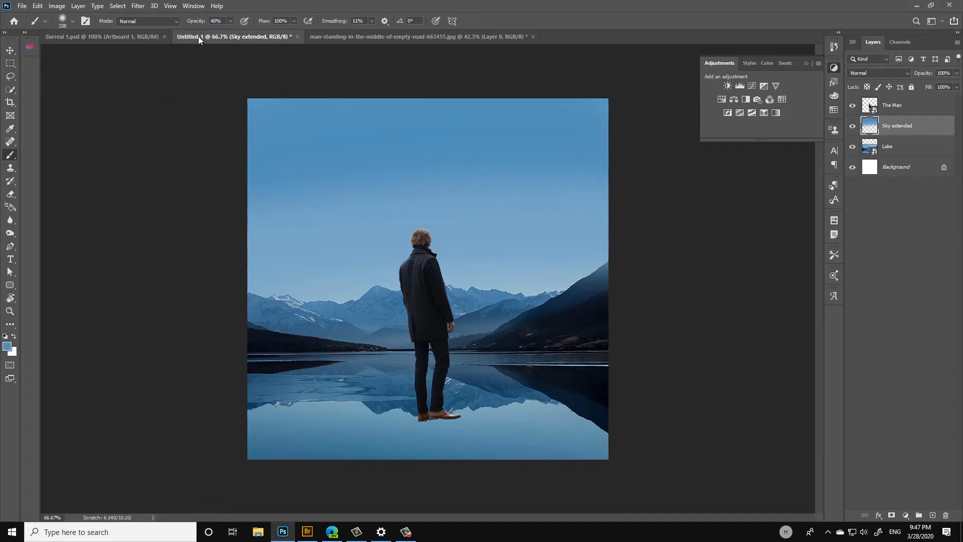
left_click_drag(199, 22, 192, 22)
Step: Soften the painted sky's lower edge near the mountains with a soft 202 px Eraser at 33% opacity
left_click(10, 194)
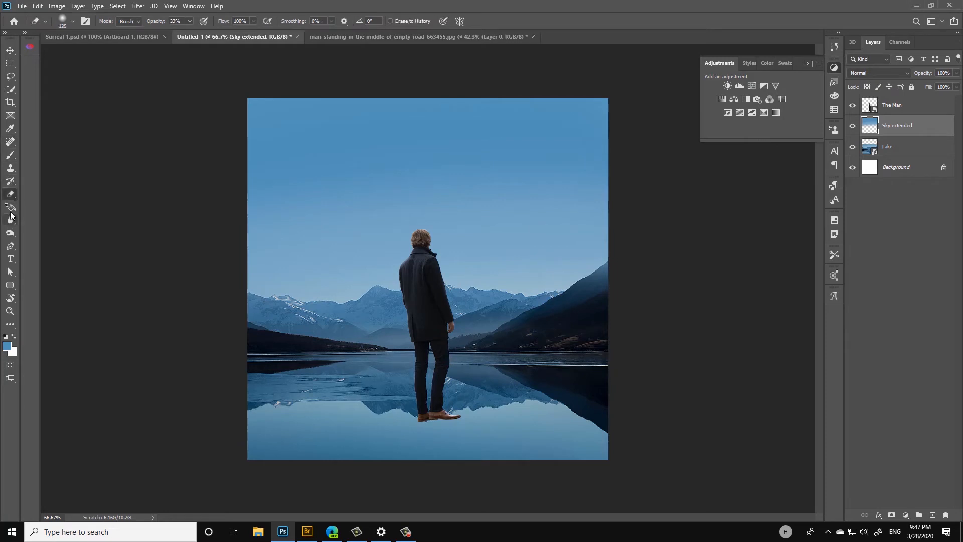
right_click(321, 262)
left_click_drag(405, 290, 419, 290)
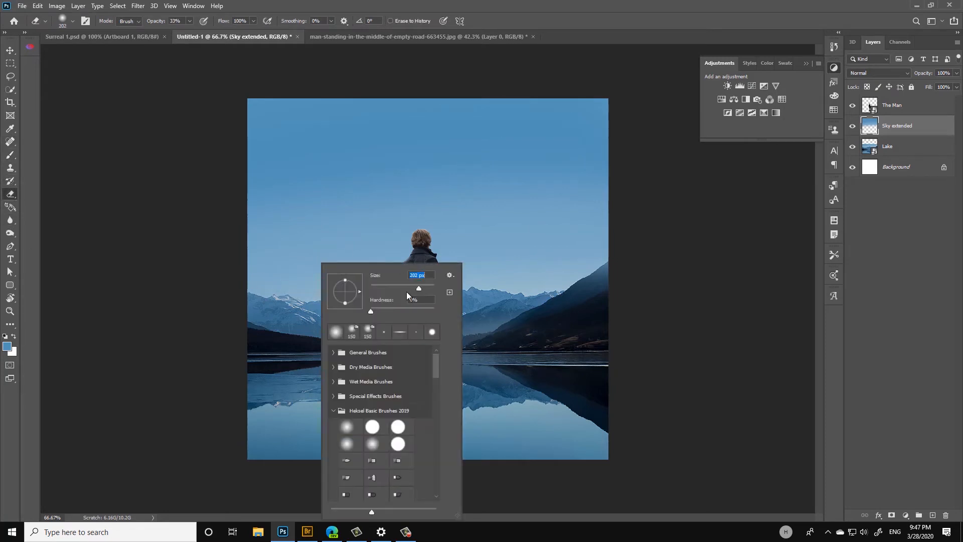
left_click(213, 302)
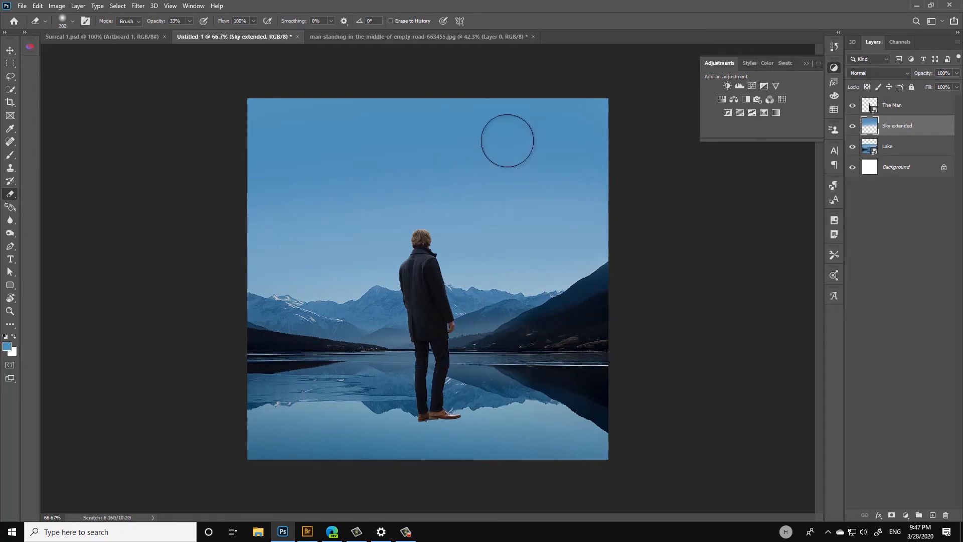
Step: Add a Hue/Saturation adjustment layer directly above Sky extended and lower the saturation by roughly half
key("z")
key("v")
left_click(443, 303, "ctrl")
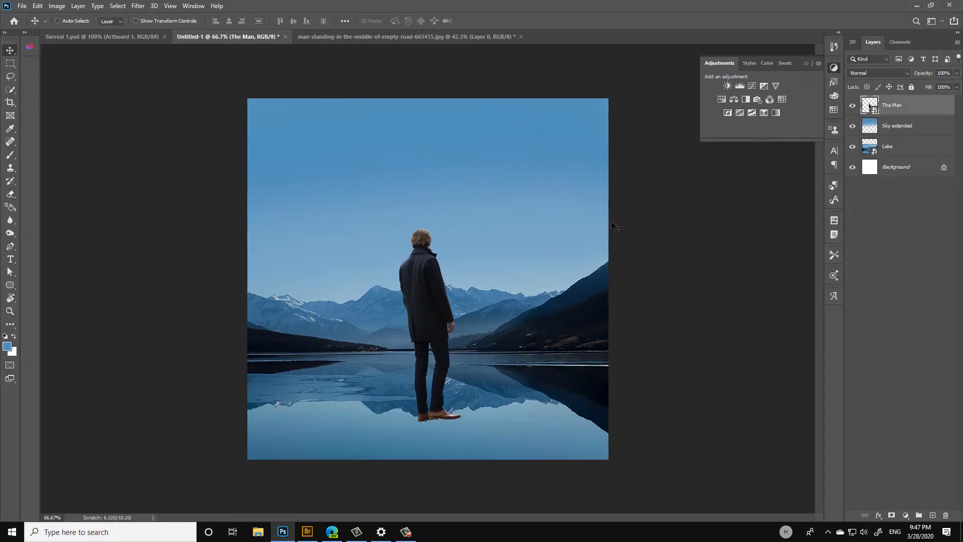
left_click(905, 133)
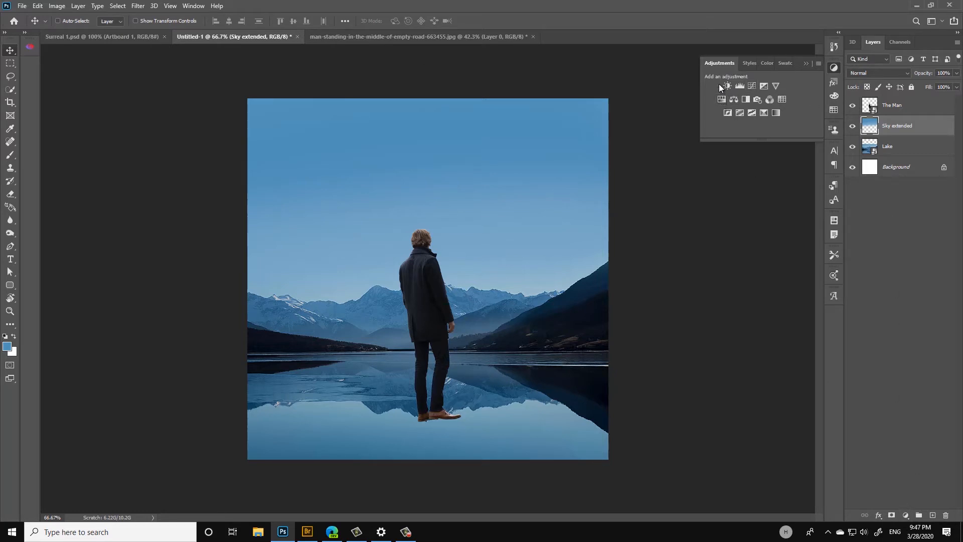
left_click(905, 515)
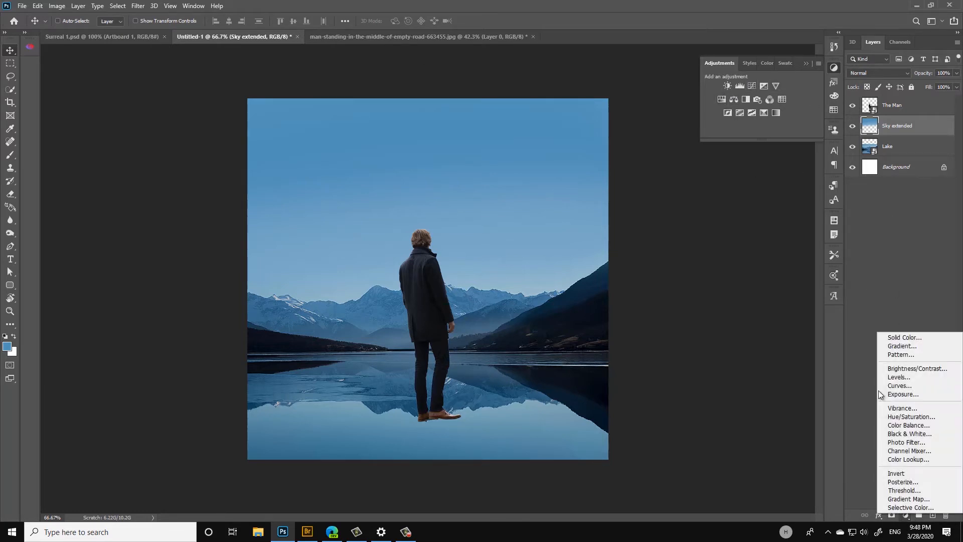
left_click(905, 418)
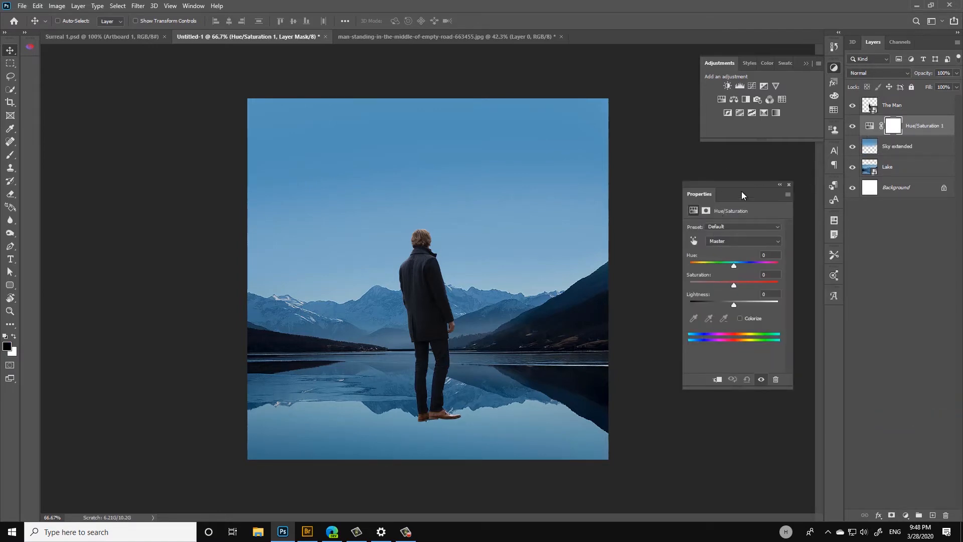
left_click_drag(741, 191, 683, 174)
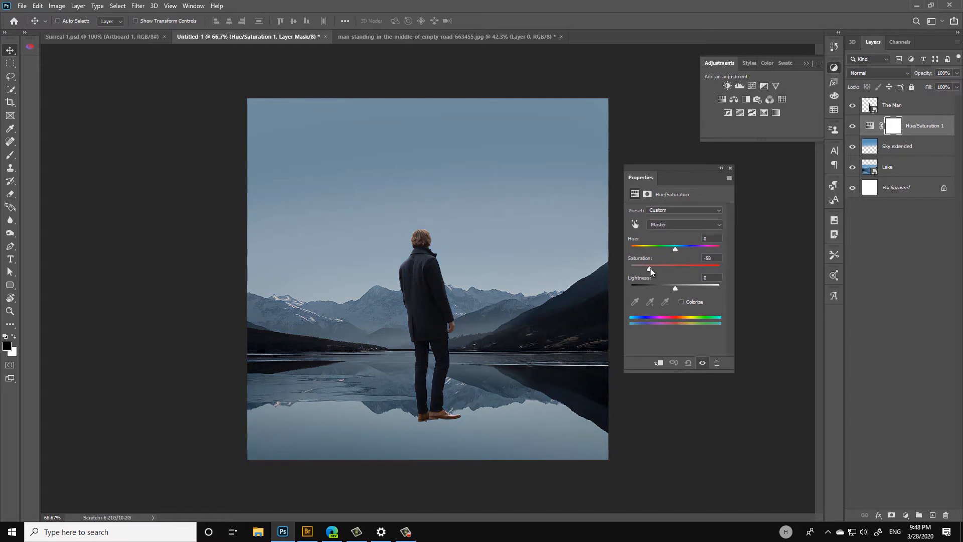
mouse_move(650, 268)
left_mouse_down()
mouse_move(667, 268)
mouse_move(654, 269)
left_mouse_up()
Step: Look up the brown field and blue sky photo in the browser and open sky-clouds-cloudy-earth-46160.jpg in Photoshop
left_click(331, 531)
left_click(300, 10)
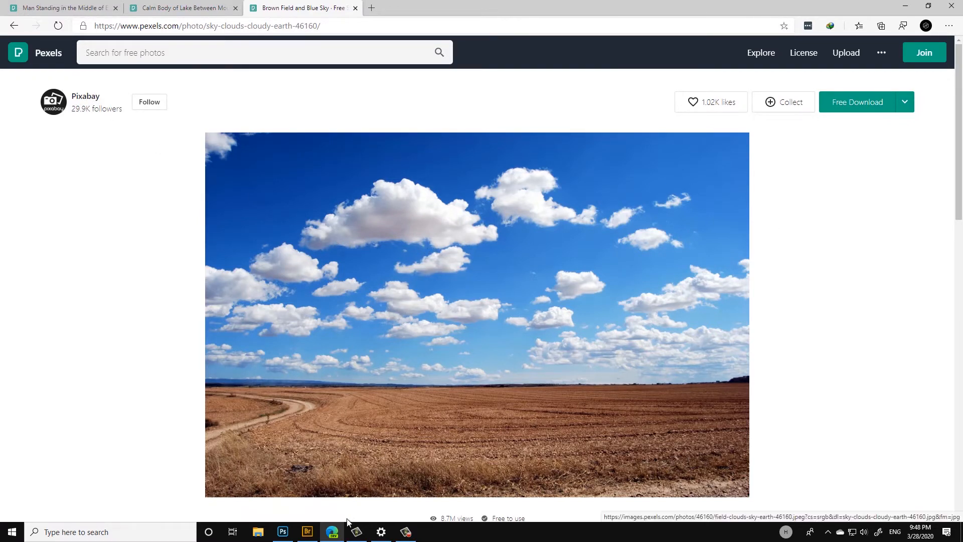
left_click(283, 531)
left_click_drag(283, 532, 482, 35)
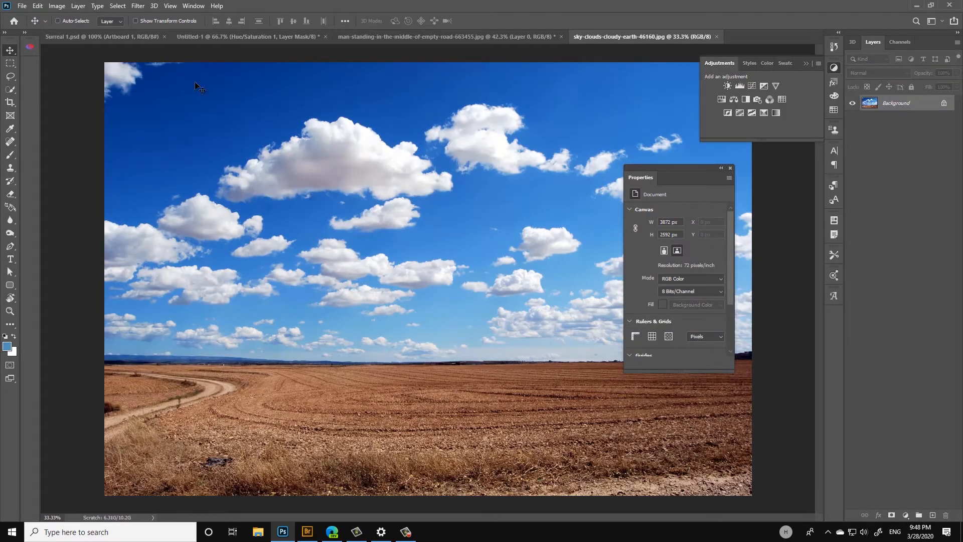
Step: Crop the sky photo to the area around the large cloud, about 1918 × 1164 px
key("c")
left_click_drag(180, 91, 492, 279)
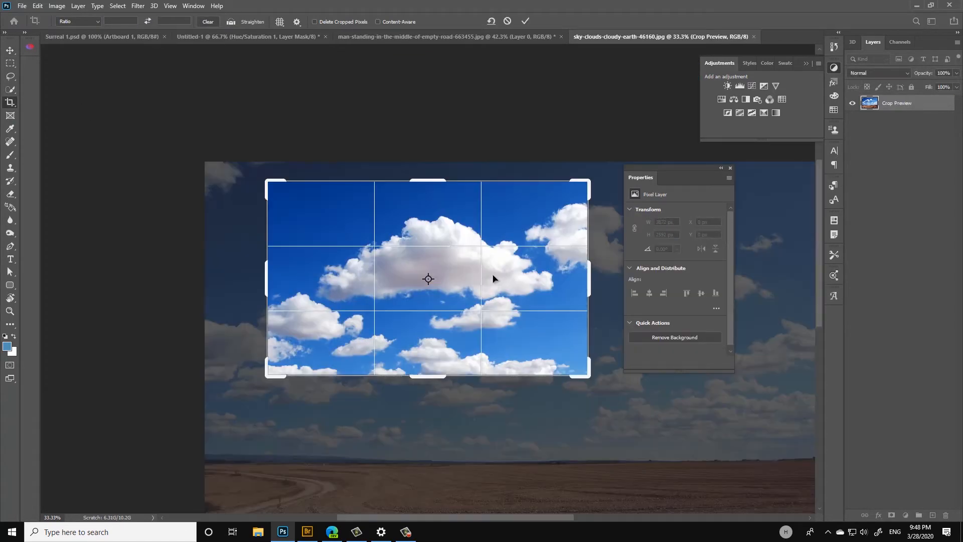
key("Return")
key("z")
left_click_drag(494, 275, 398, 276)
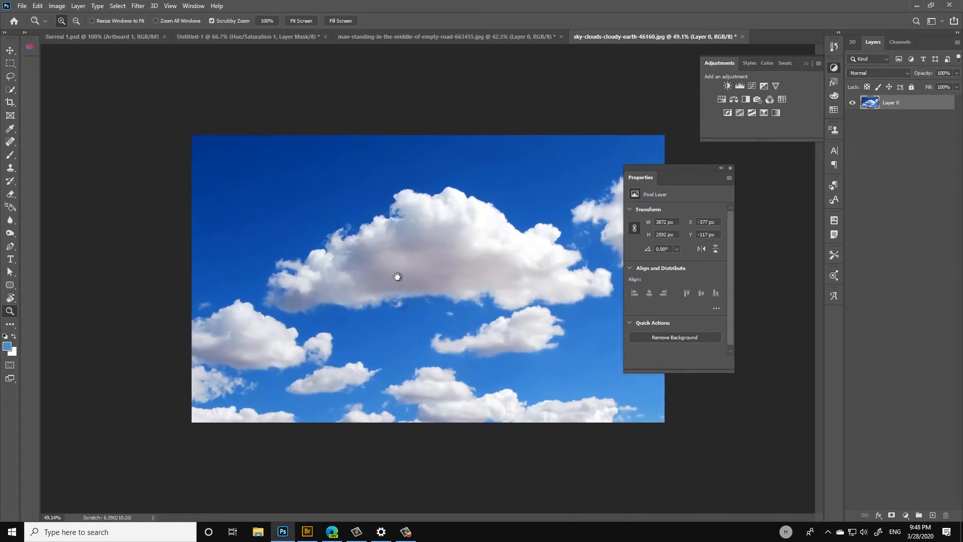
left_click_drag(692, 173, 738, 186)
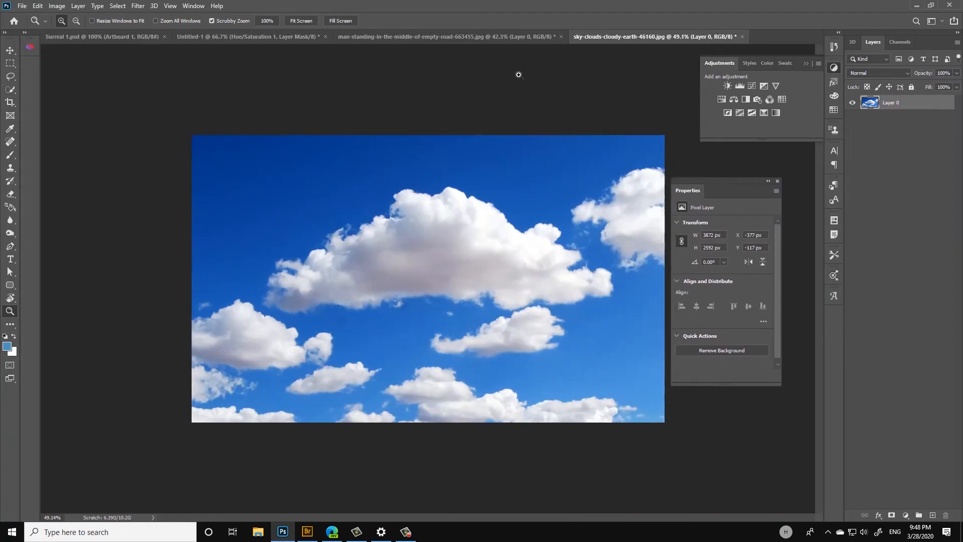
Step: Start a Color Range selection with Sampled Colors, sampling the deep blue sky above the large cloud
left_click(119, 6)
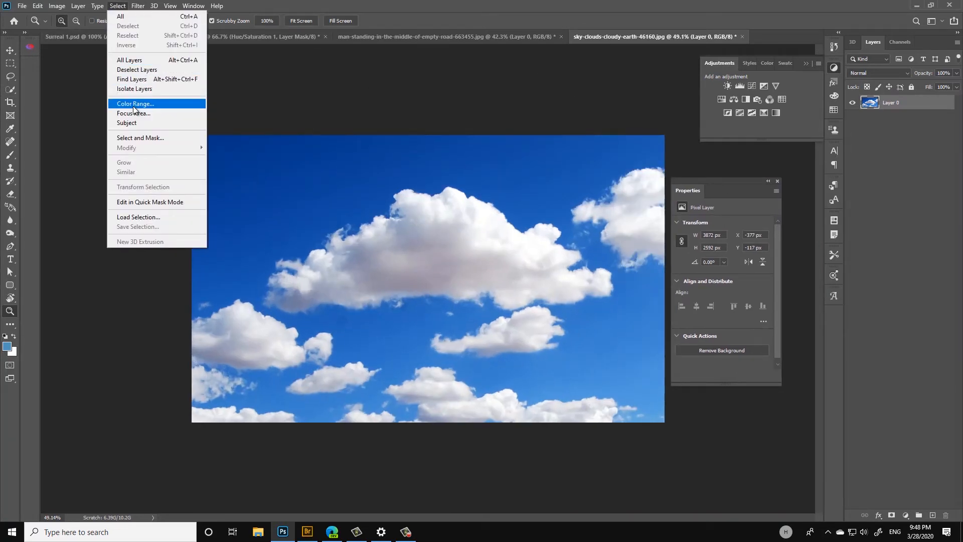
left_click(137, 104)
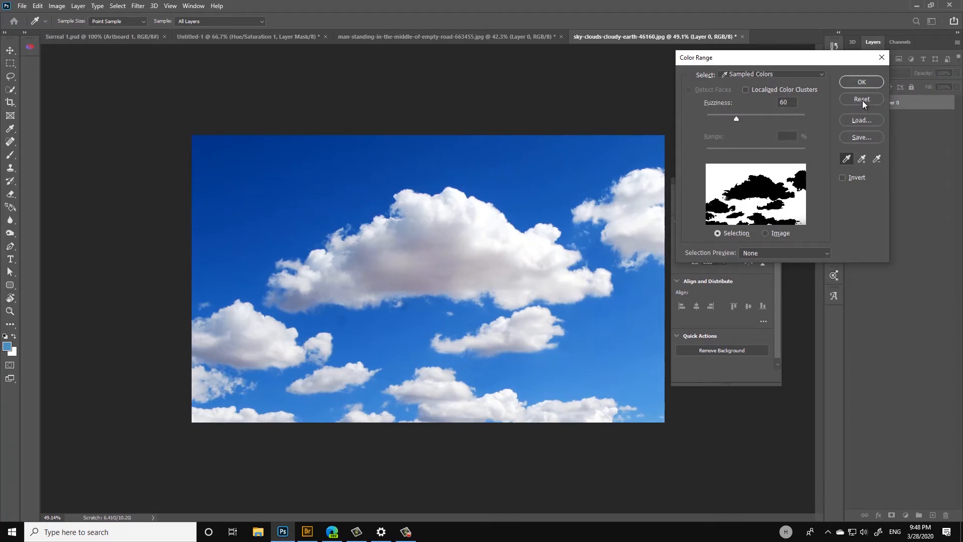
key("alt")
left_click(862, 158)
left_click(512, 168)
left_click(384, 151)
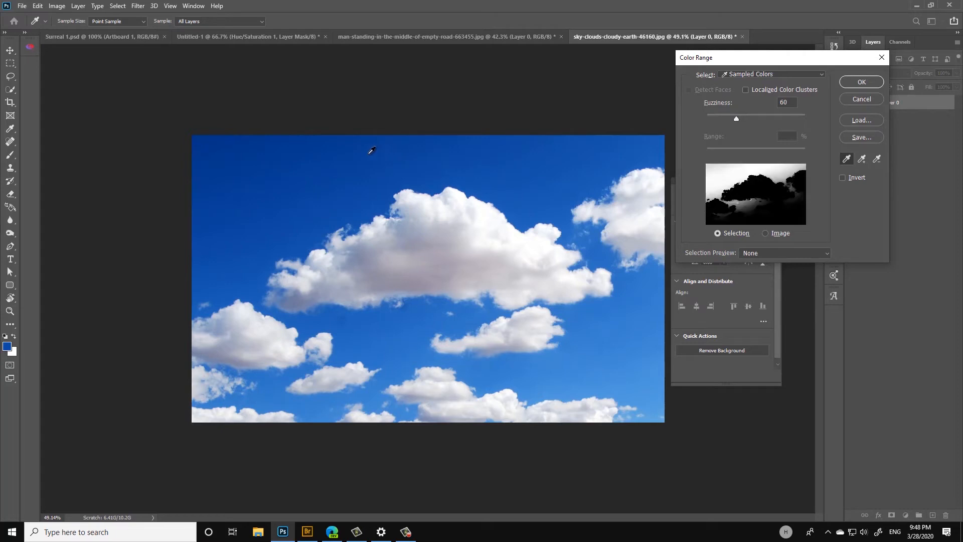
Step: Add the remaining sky blues to the Color Range sample at fuzziness 60, and invert the resulting selection to cover the clouds
left_click(862, 158)
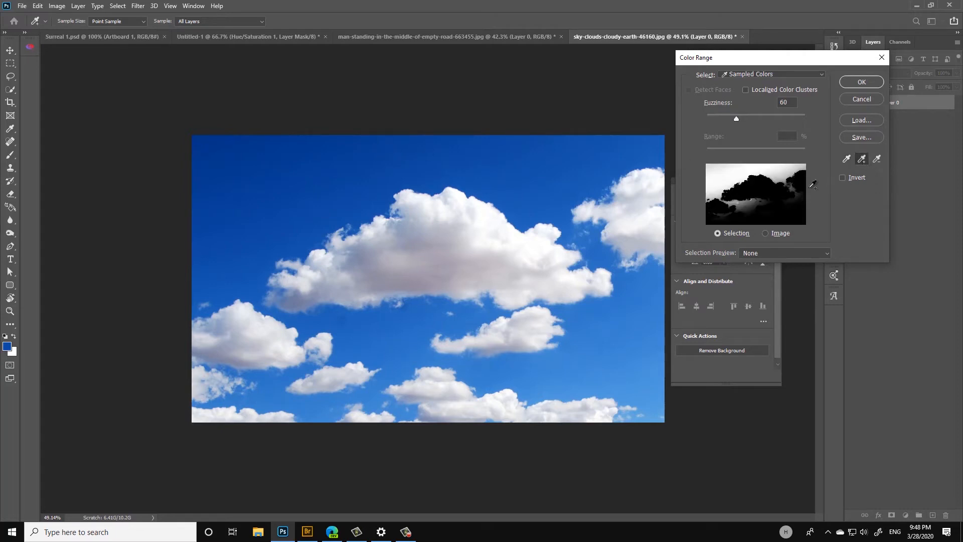
left_click(541, 196)
left_click(612, 328)
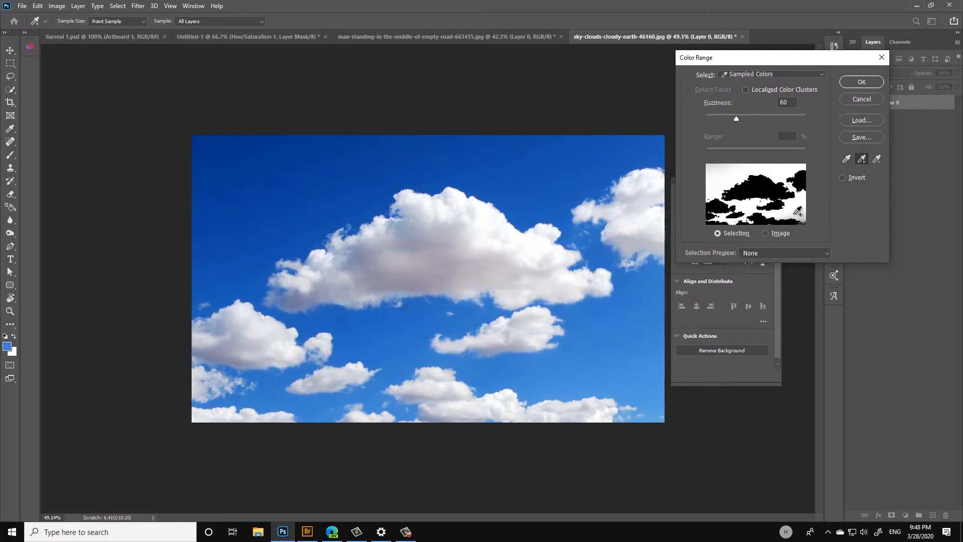
left_click(259, 148)
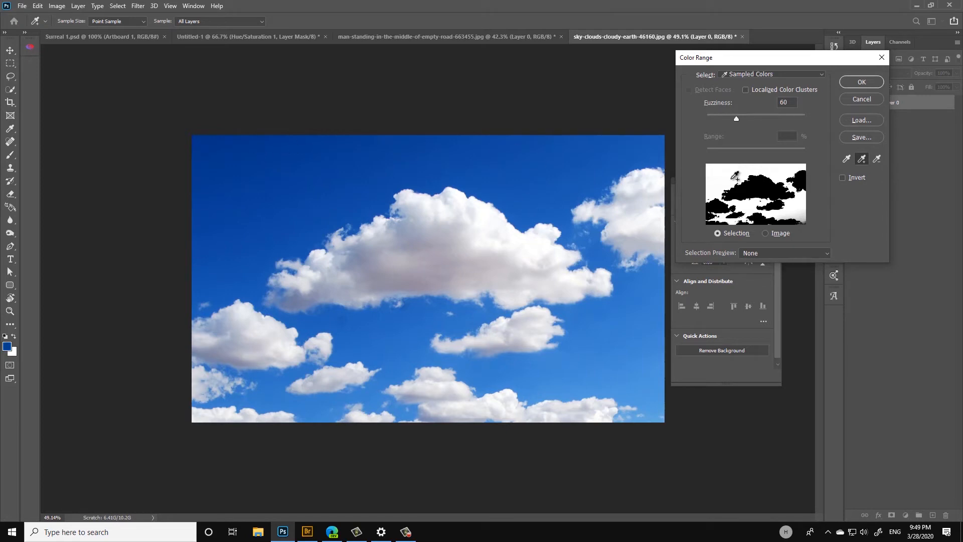
left_click(804, 213)
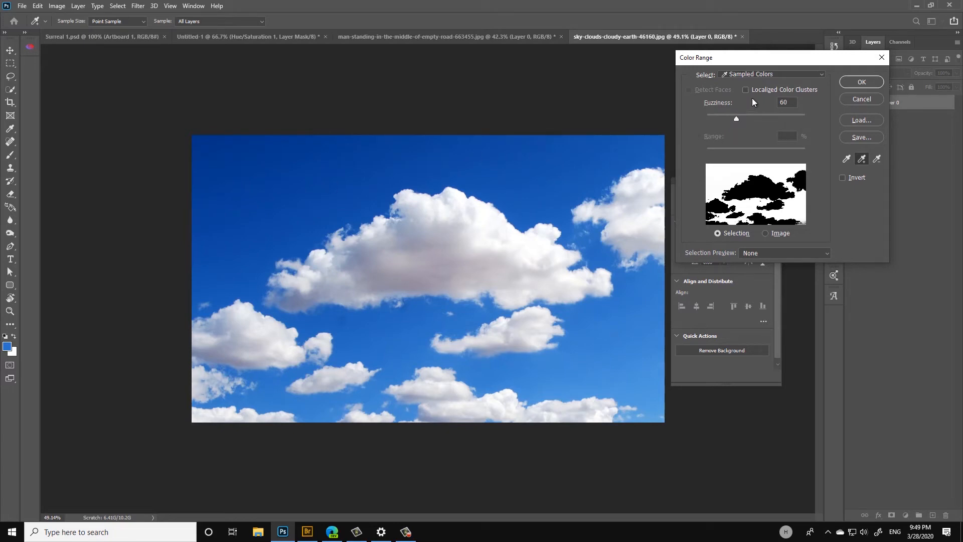
left_click(861, 82)
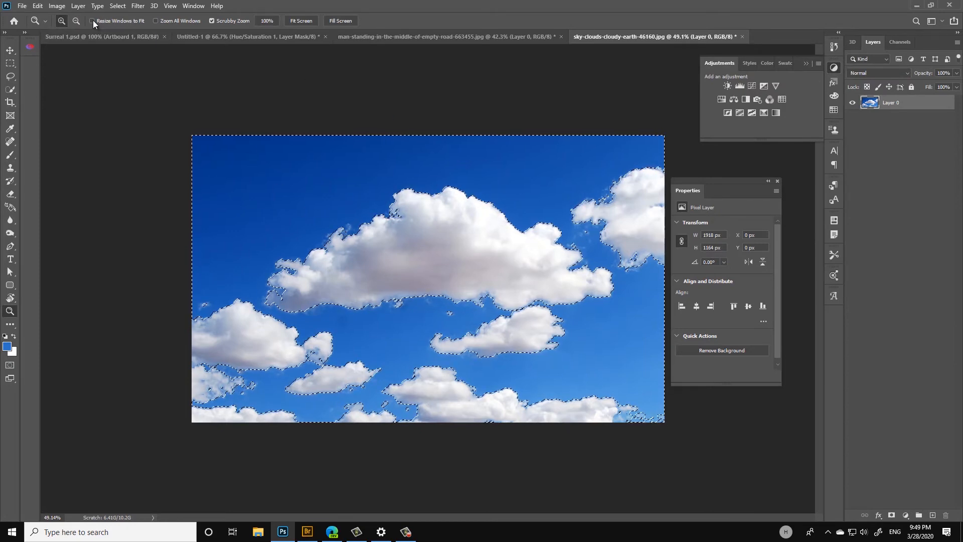
left_click(118, 6)
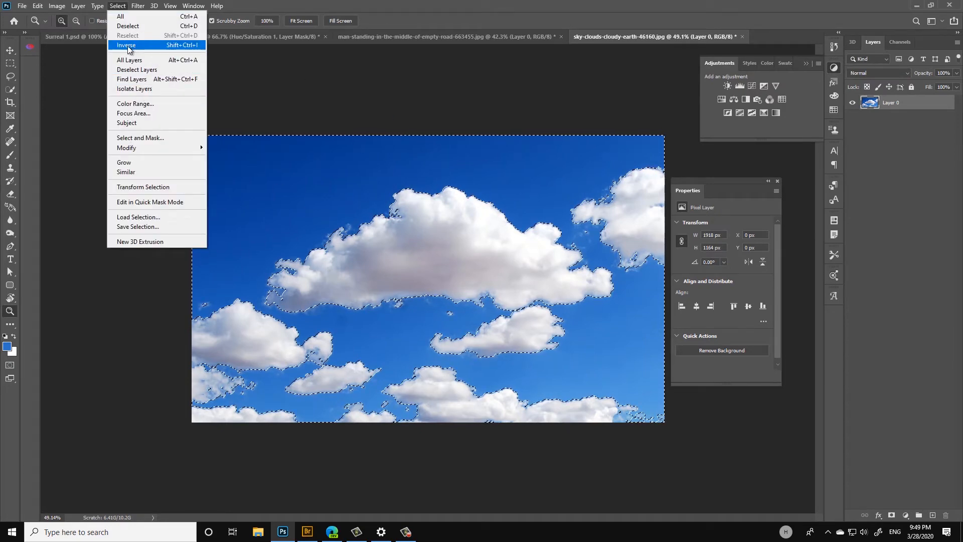
left_click(125, 45)
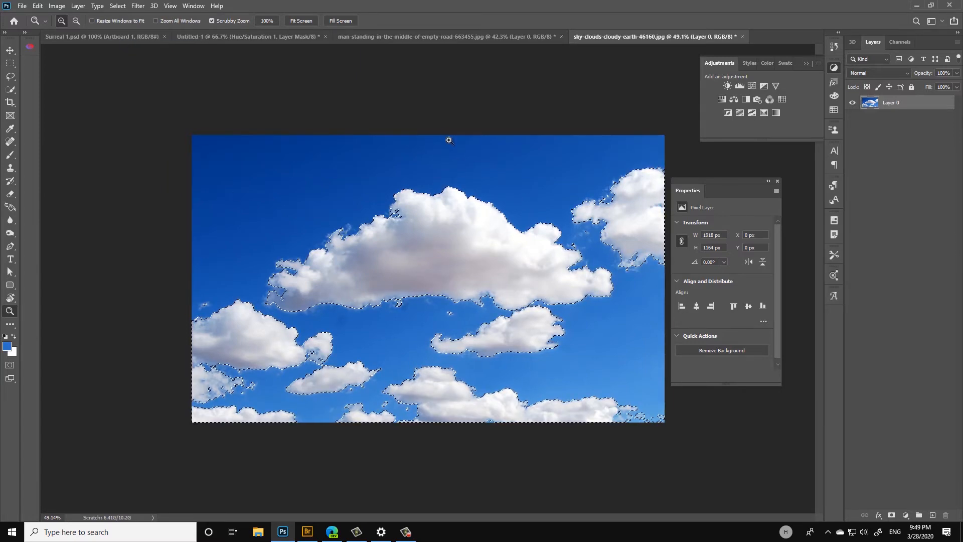
Step: Refine the cloud selection in Select and Mask with a 1 px radius and Decontaminate Colors, output to New Layer with Layer Mask
left_click(118, 5)
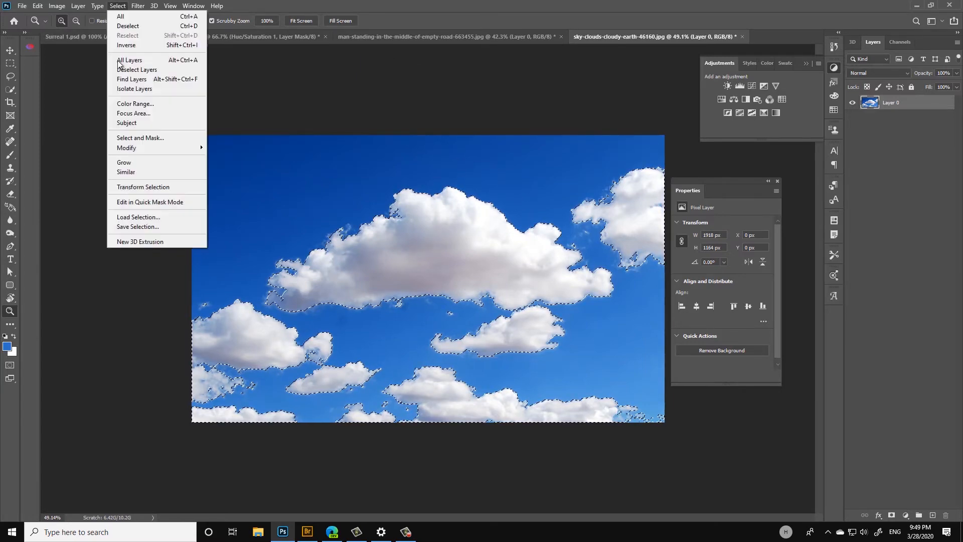
left_click(143, 137)
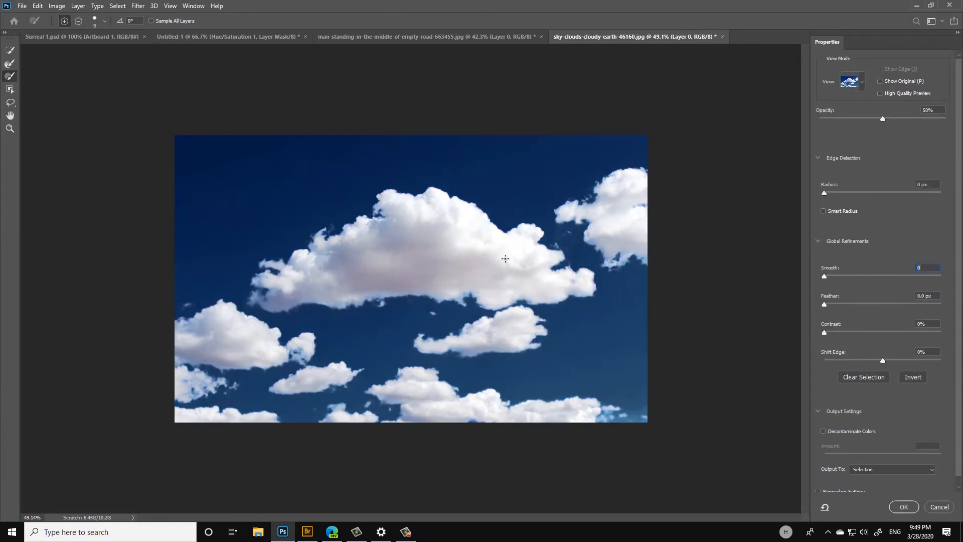
left_click(831, 432)
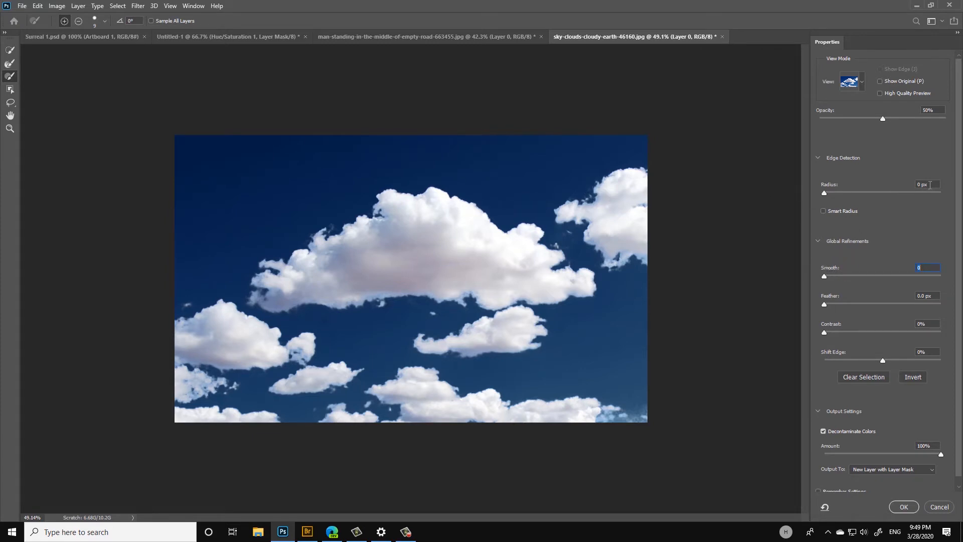
type("1")
scroll(883, 452, "down", 1)
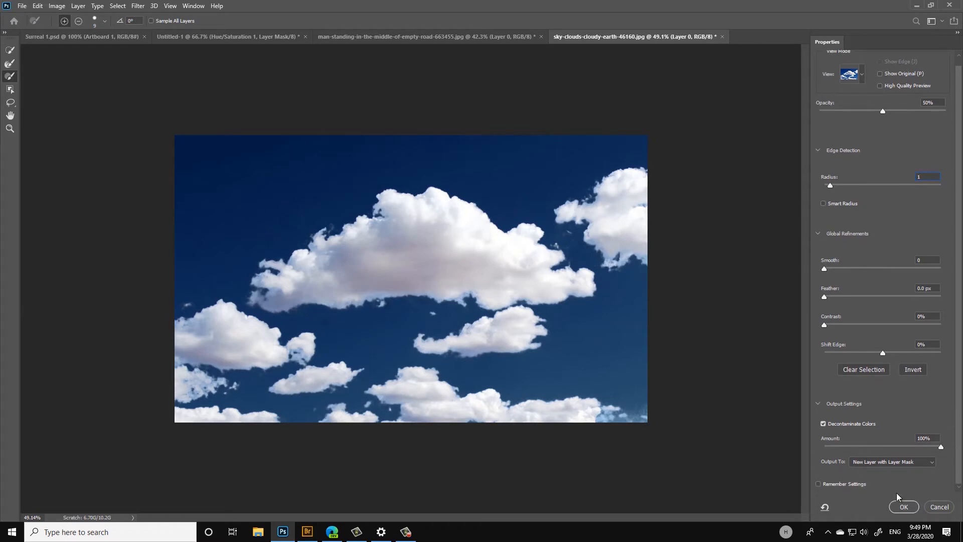
left_click(904, 506)
Step: Apply the layer mask permanently to the cut-out cloud layer, Layer 0 copy
left_click(426, 276)
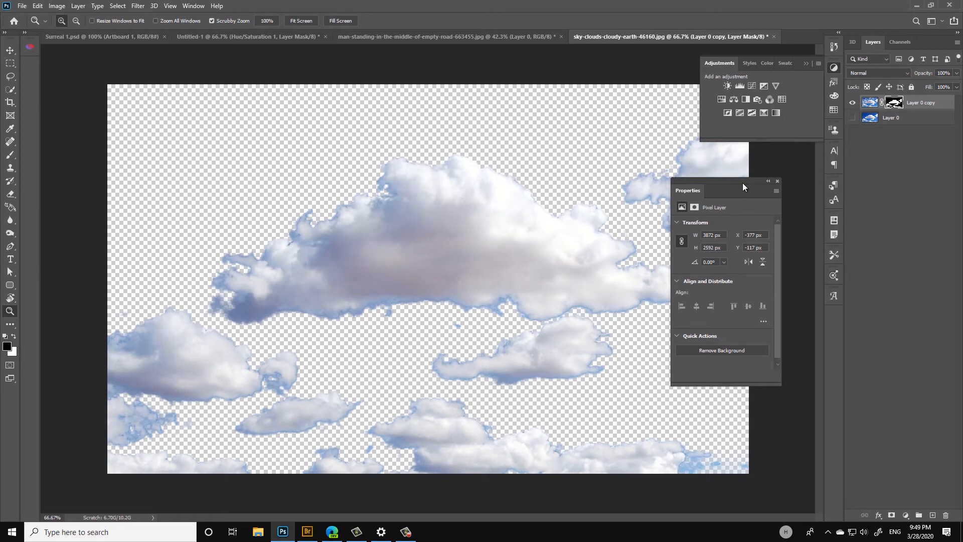
left_click_drag(743, 185, 793, 186)
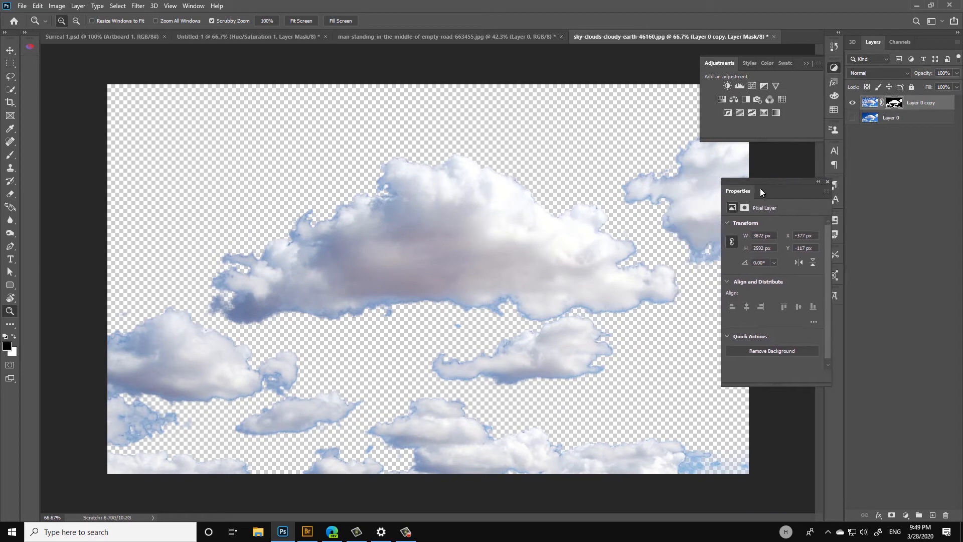
right_click(896, 106)
left_click(884, 132)
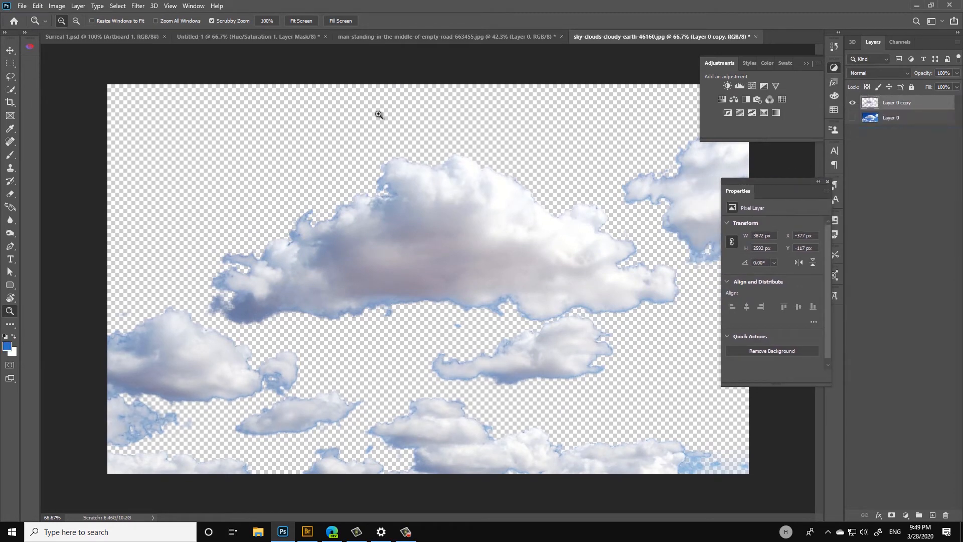
Step: Outline the large cloud with the Lasso tool and move it into the Untitled-1 composite, directly below The Man layer
left_click(10, 76)
mouse_move(401, 117)
left_mouse_down()
mouse_move(215, 208)
mouse_move(199, 227)
left_mouse_up()
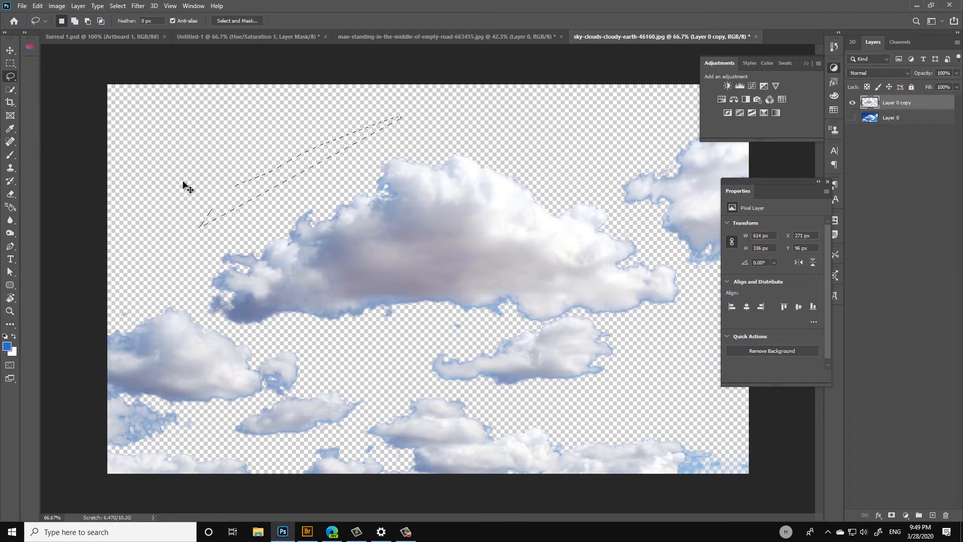
key("ctrl+d")
mouse_move(370, 130)
left_mouse_down()
mouse_move(187, 235)
mouse_move(177, 268)
mouse_move(198, 314)
mouse_move(256, 335)
mouse_move(374, 349)
mouse_move(571, 315)
mouse_move(689, 310)
mouse_move(684, 269)
mouse_move(551, 162)
mouse_move(381, 122)
left_mouse_up()
left_click(10, 51)
left_click_drag(430, 220, 457, 168)
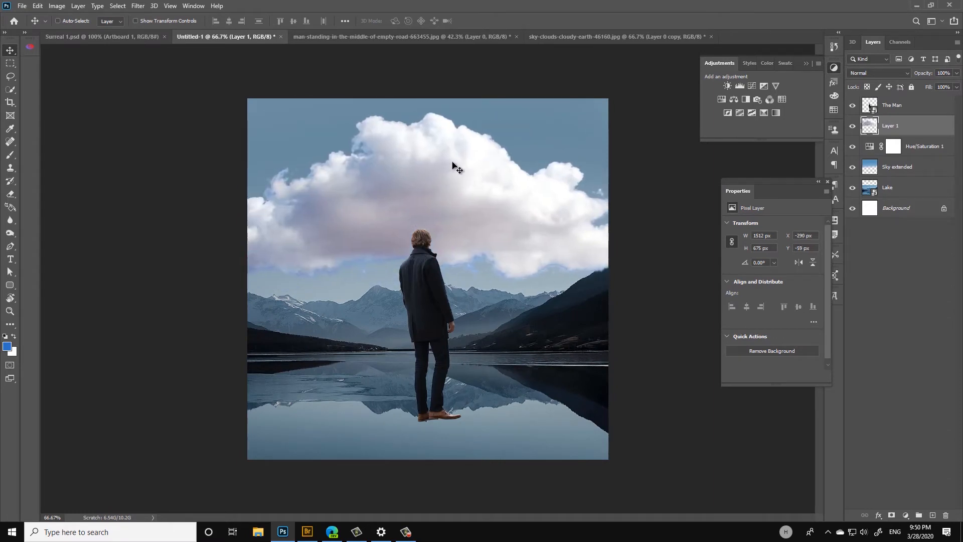
Step: Rename the new cloud layer "Clouds" and convert it to a Smart Object
double_click(889, 126)
key("Return")
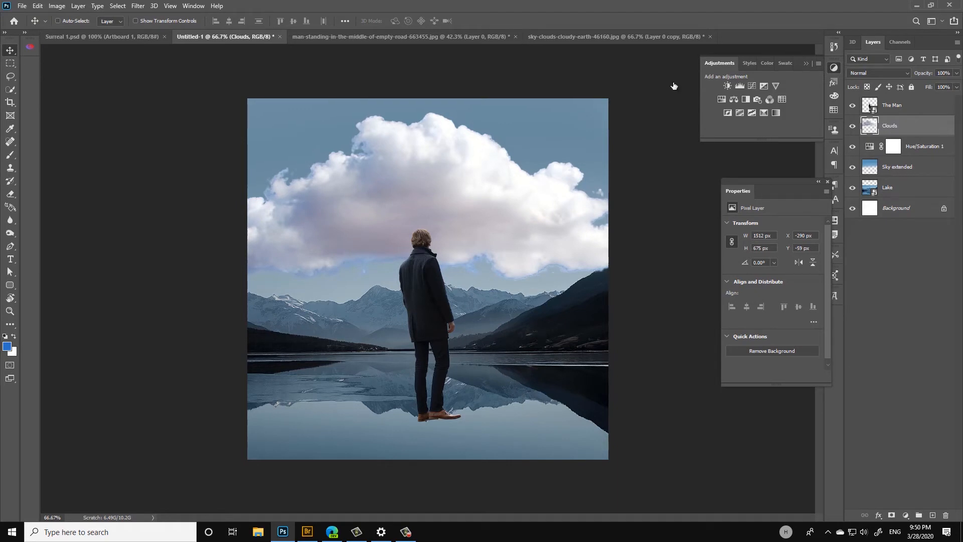
right_click(896, 128)
left_click(802, 236)
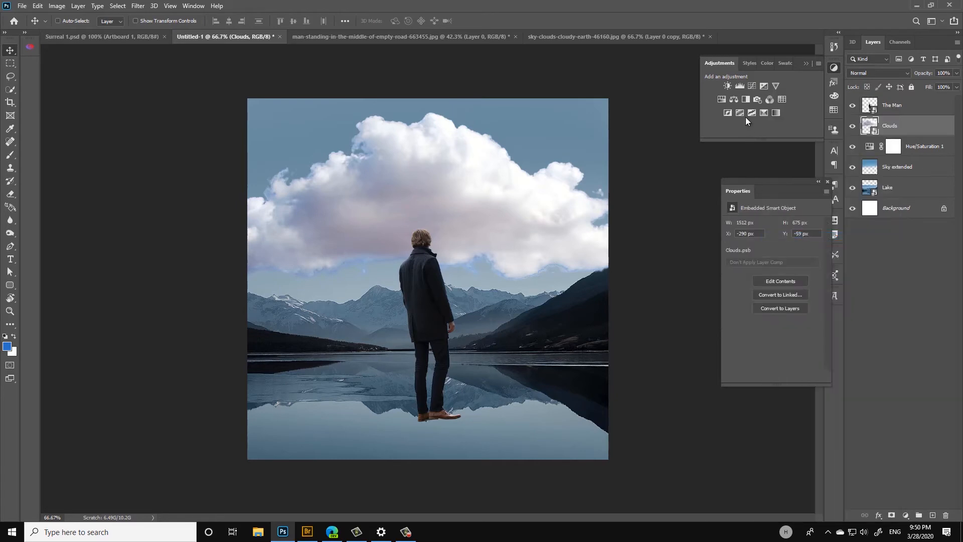
Step: Scale the cloud to 35.98% width and 38.87% height, placing it just above the man's head
key("ctrl+t")
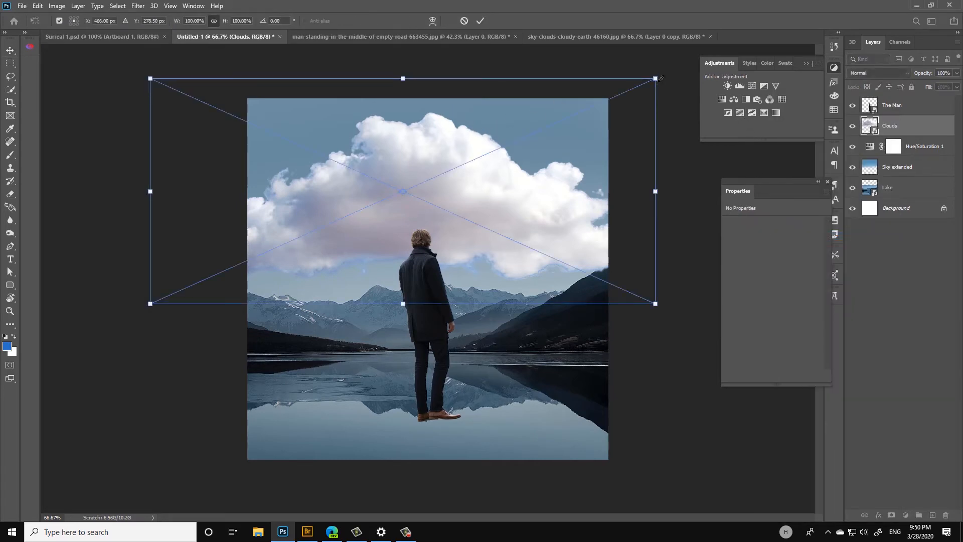
left_click_drag(655, 80, 499, 146)
left_click_drag(433, 176, 437, 182)
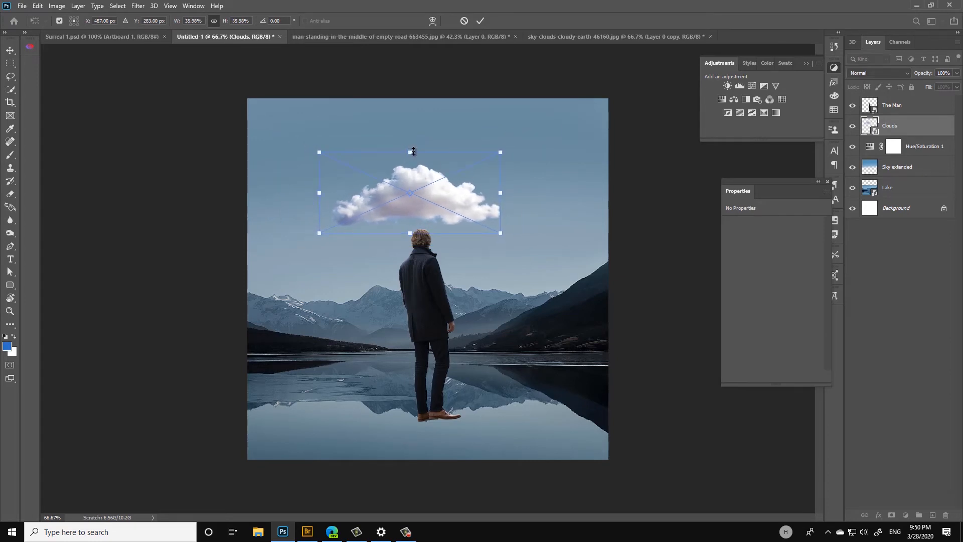
left_click_drag(413, 151, 412, 146)
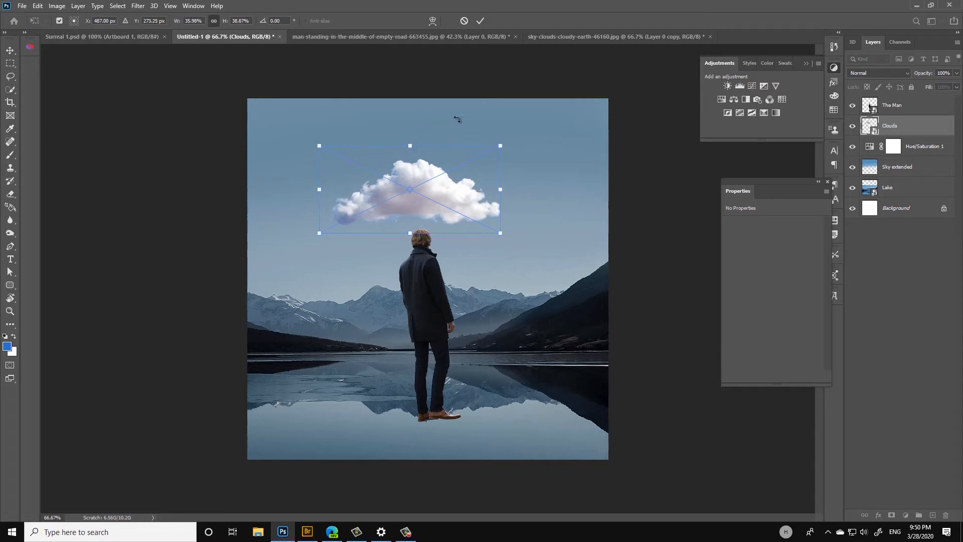
left_click(481, 21)
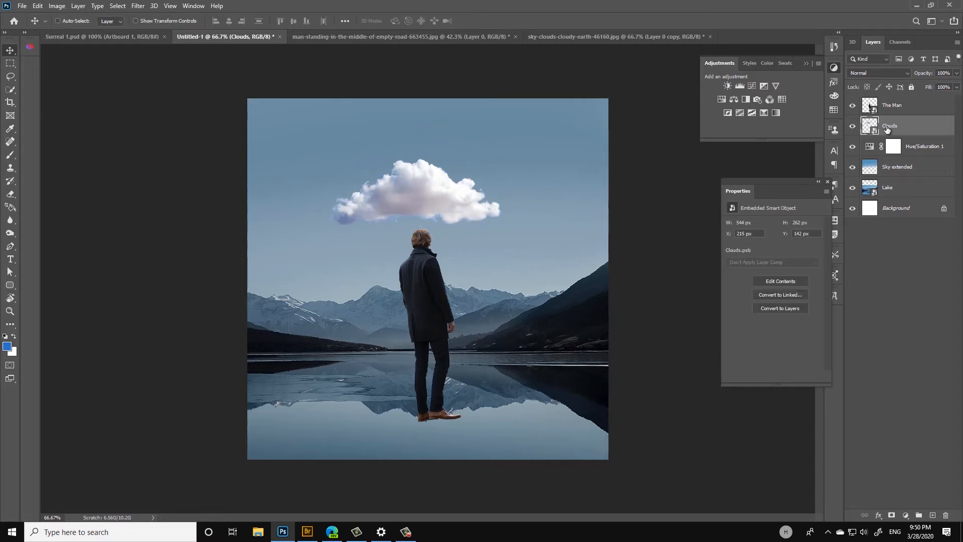
Step: Bring the Clouds layer above The Man and scale it to 32.78% width and 35.41% height, centred higher over the man's head
left_click_drag(887, 129, 899, 95)
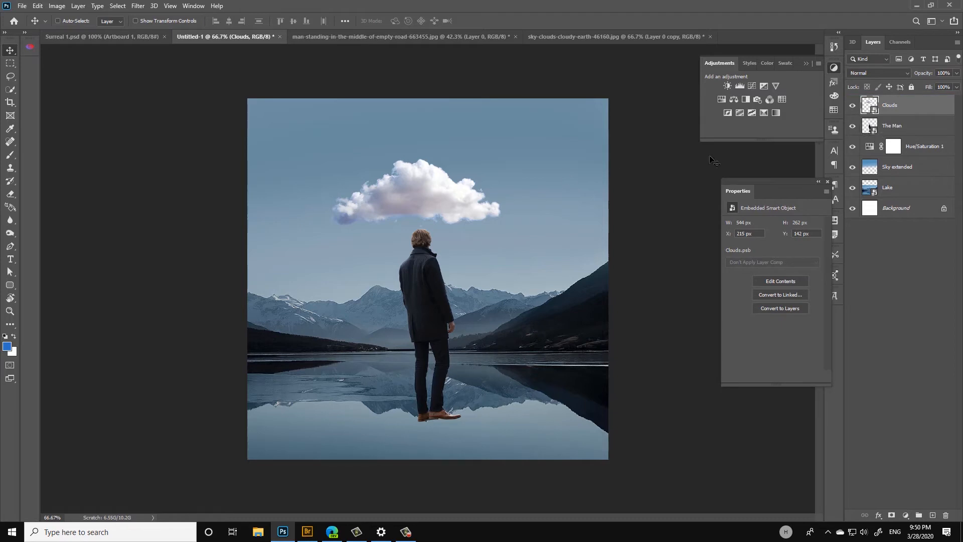
left_click_drag(457, 192, 464, 180)
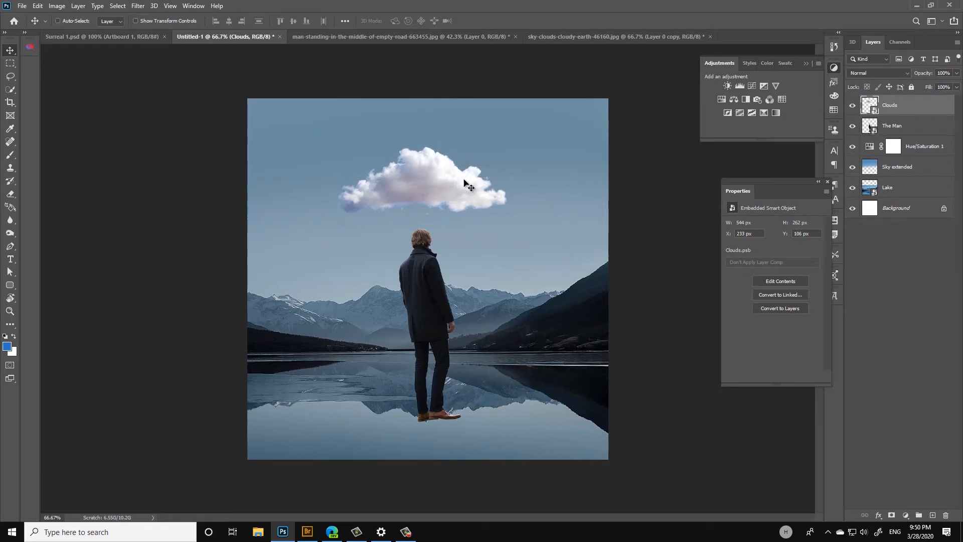
key("ctrl+t")
left_click_drag(509, 133, 500, 138)
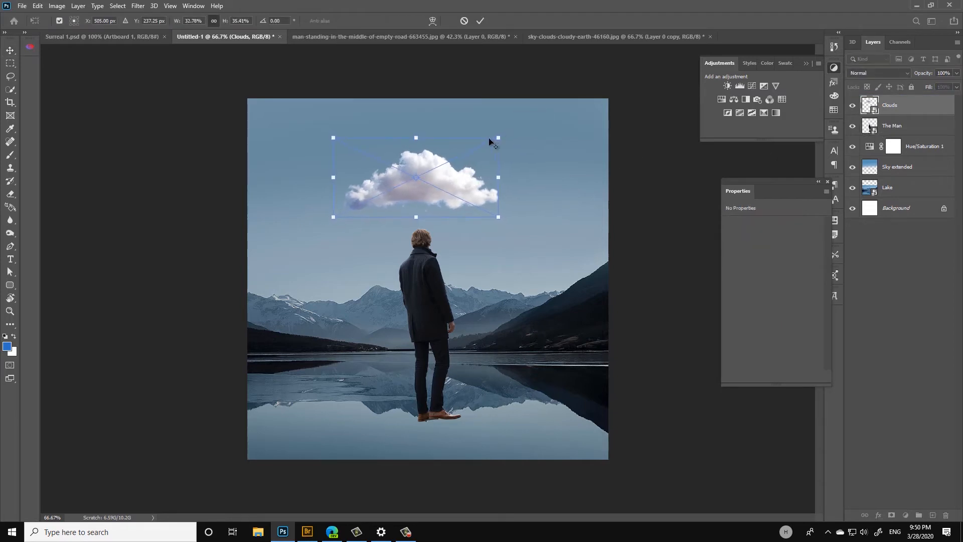
left_click_drag(439, 187, 443, 188)
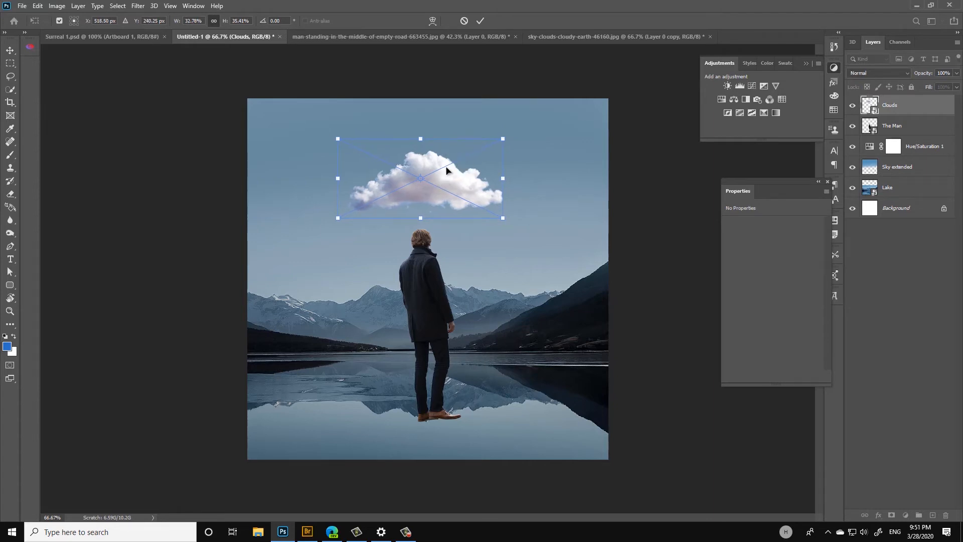
key("Return")
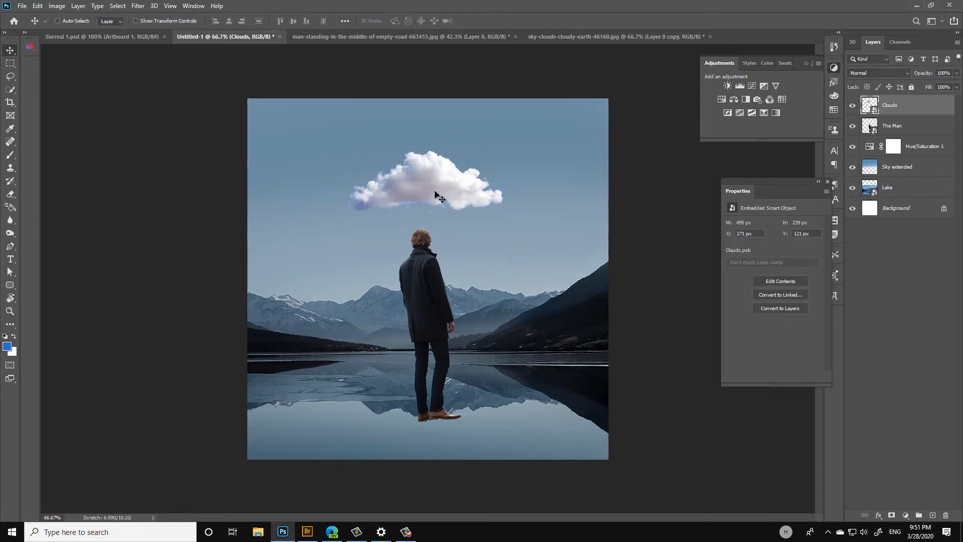
Step: Add a Curves adjustment clipped to the Clouds layer and lower the curve's white point to darken the cloud
left_click(753, 86)
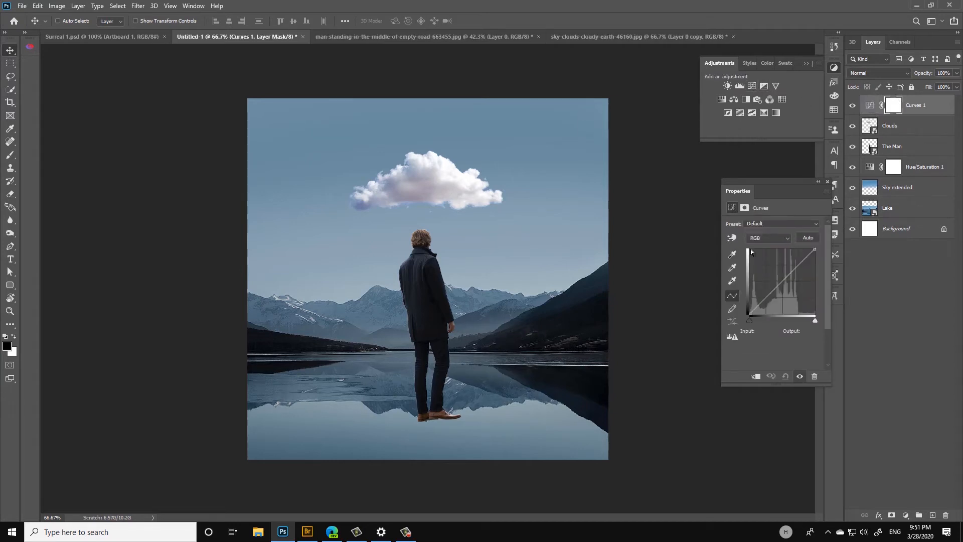
left_click(756, 375)
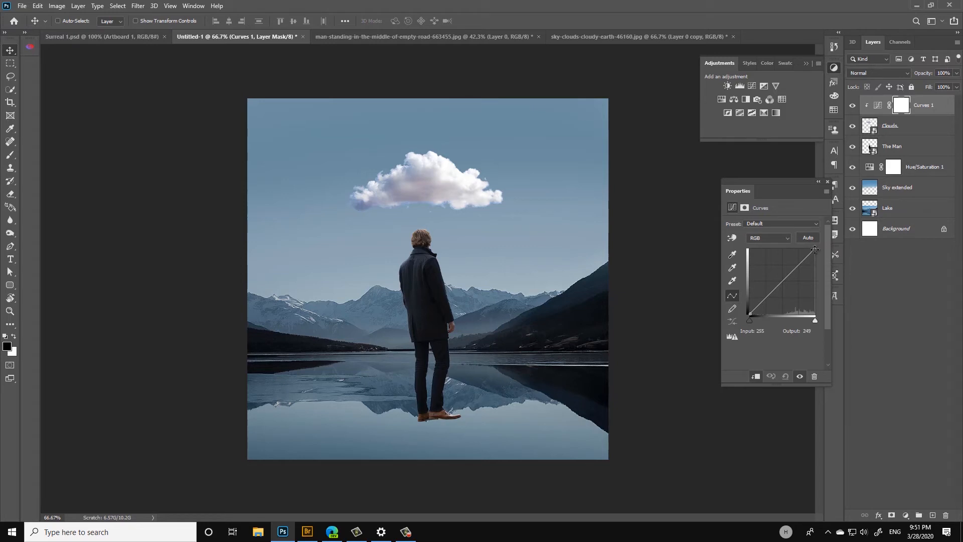
left_click_drag(815, 249, 814, 260)
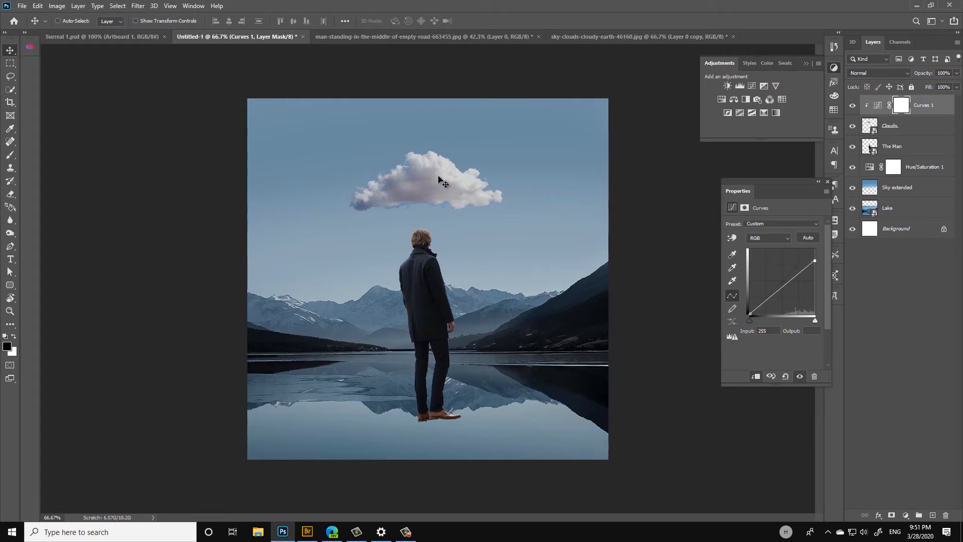
Step: Add a Color Balance adjustment clipped to the cloud, with midtones at Cyan-Red -6, Magenta-Green +14 and Yellow-Blue -1
key("z")
left_click_drag(424, 195, 437, 179)
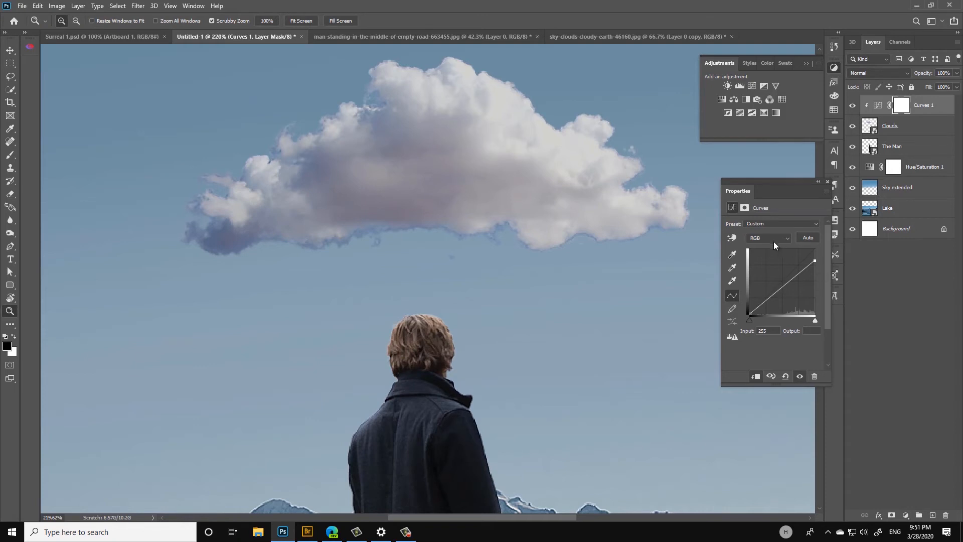
left_click(733, 98)
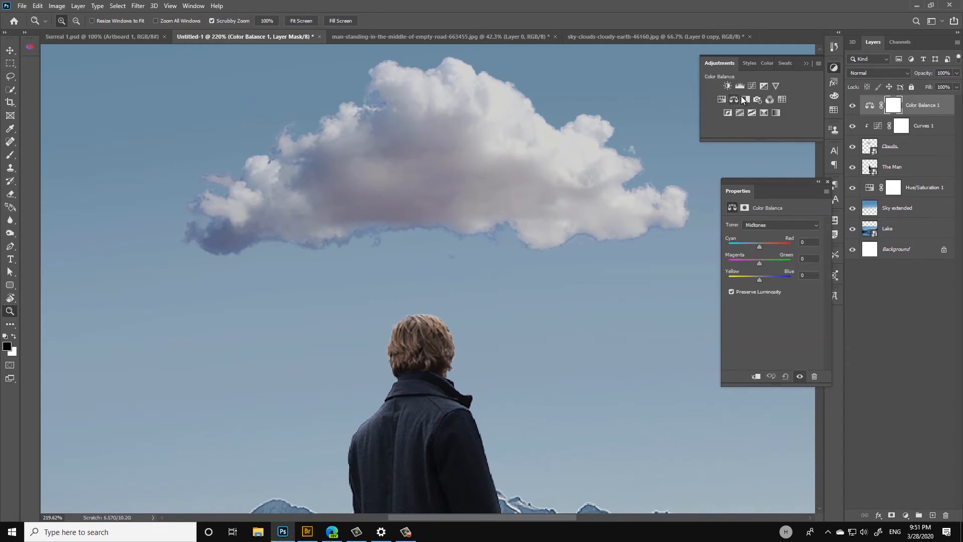
left_click(755, 376)
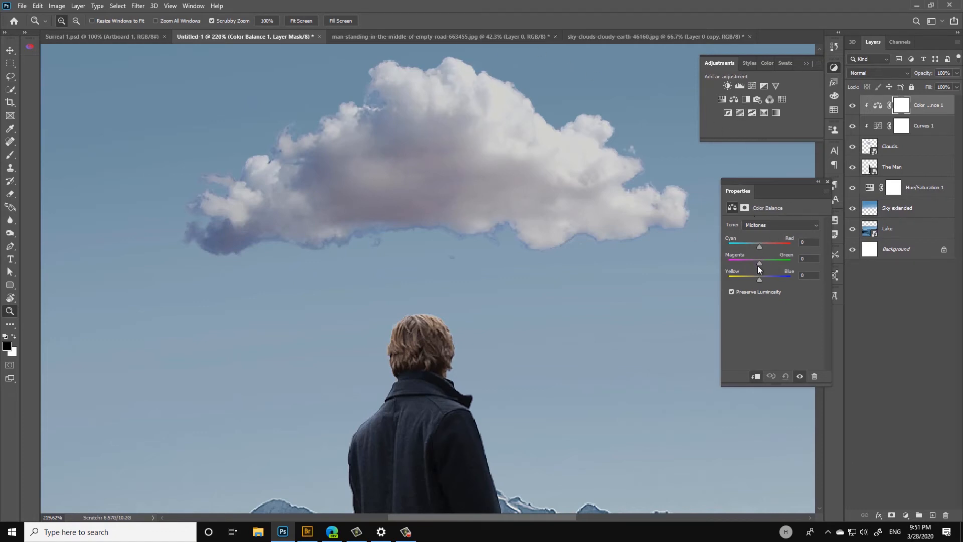
left_click_drag(760, 263, 762, 263)
left_click_drag(760, 246, 760, 246)
left_click_drag(761, 279, 766, 280)
Step: Refine the cloud's Curves adjustment by slightly lifting the shadow part of the curve
left_click_drag(434, 196, 432, 174)
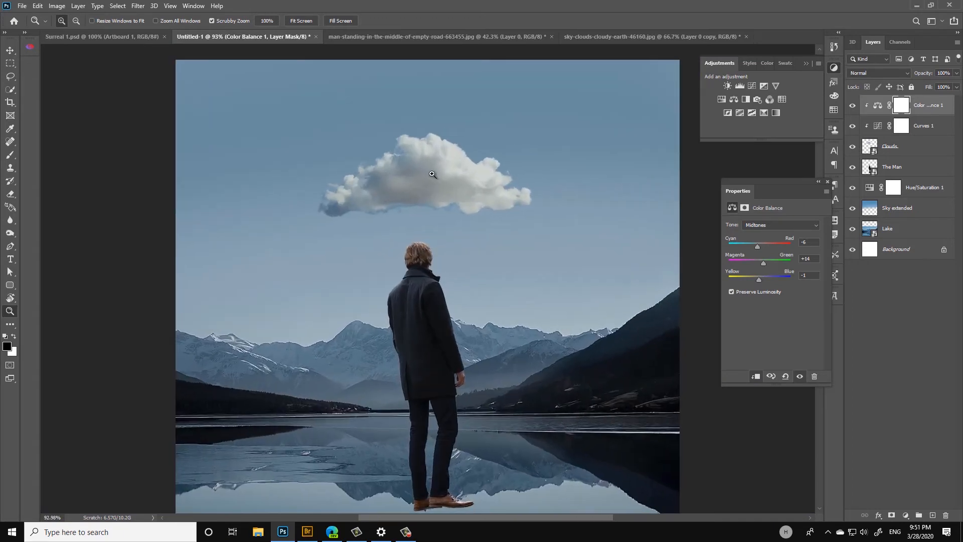
left_click(875, 130)
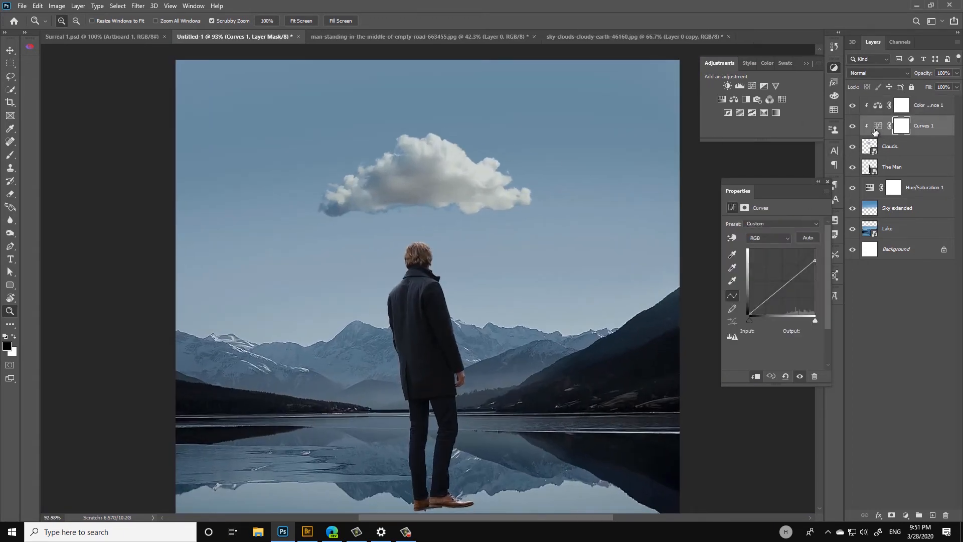
left_click(815, 260)
left_click_drag(761, 304, 759, 302)
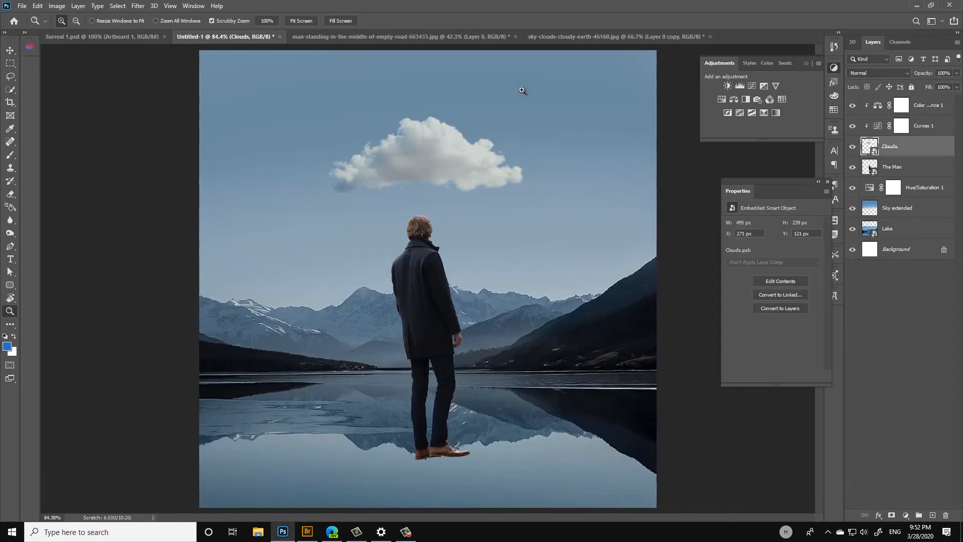
Step: Add a new empty layer directly above The Man and name it "Rain"
left_click_drag(434, 189, 444, 209)
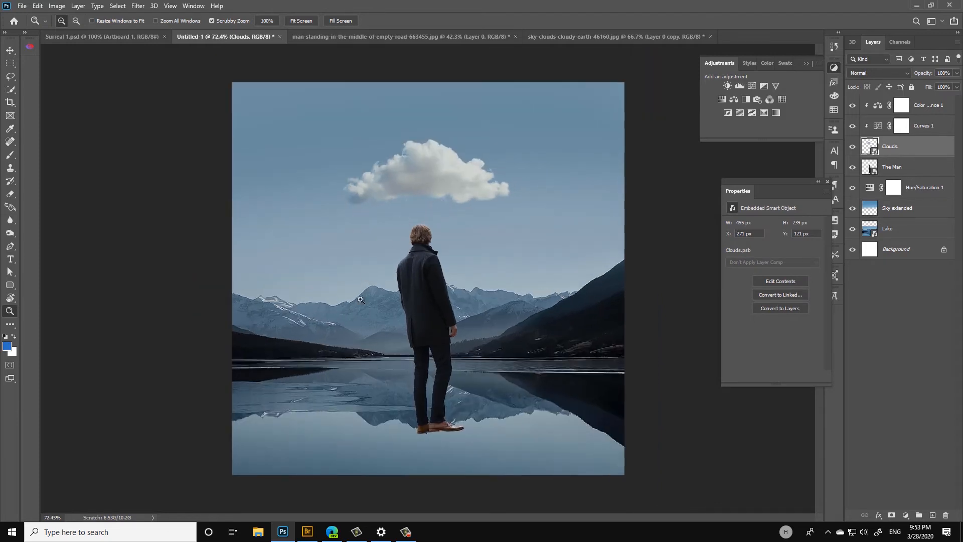
left_click(925, 106)
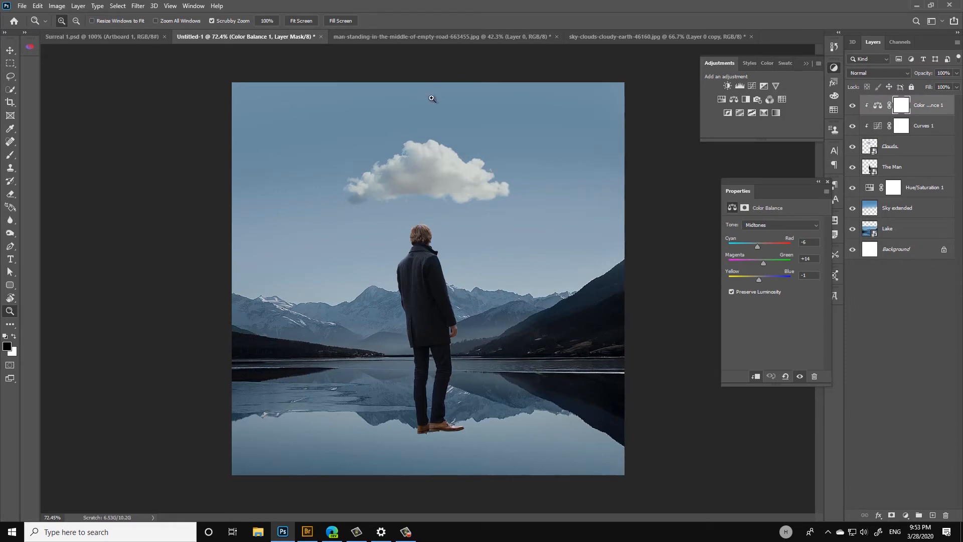
left_click(893, 163)
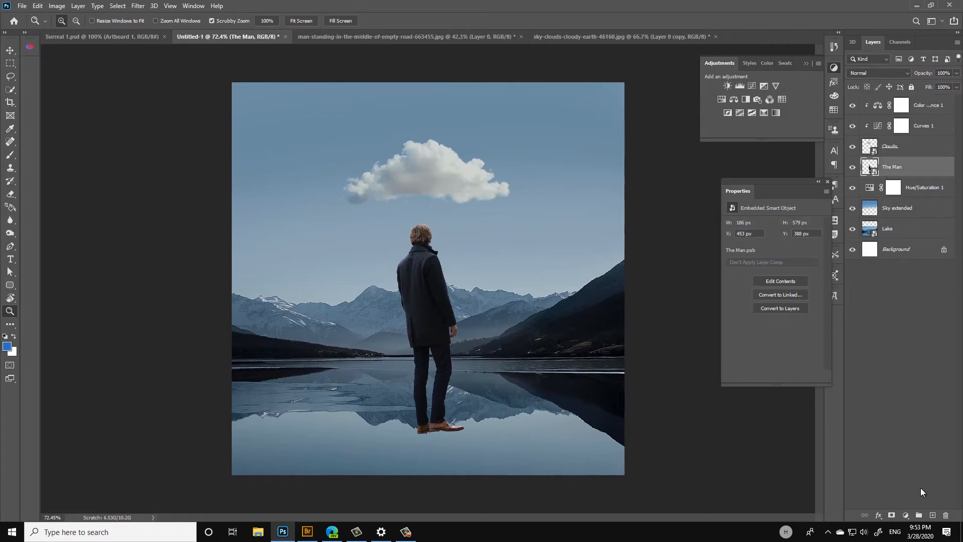
left_click(933, 515)
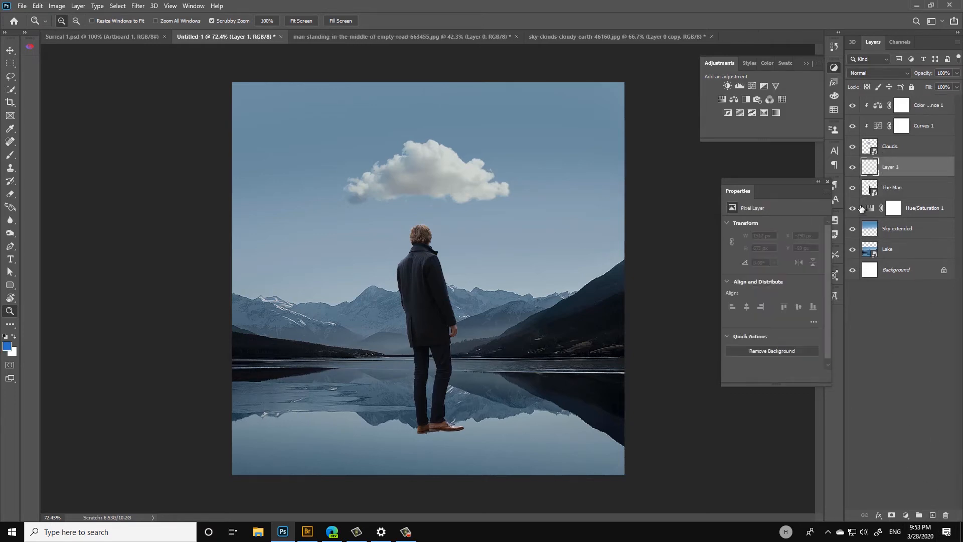
double_click(896, 166)
type("Rain")
key("Return")
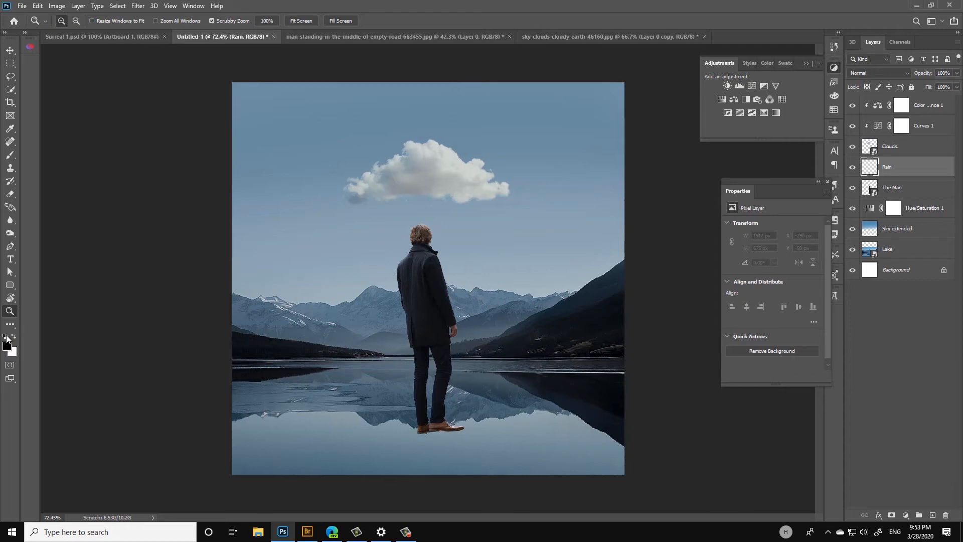
Step: Fill a rectangular selection about 419 × 649 px from the cloud's base to the man's feet using the Fibers filter, Variance 32, Strength 15
left_click(10, 65)
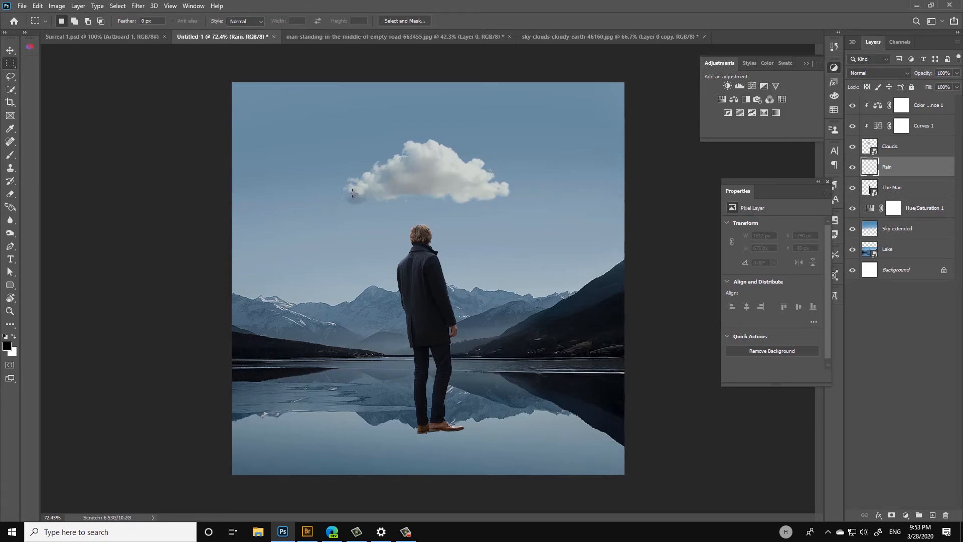
left_click_drag(352, 192, 504, 426)
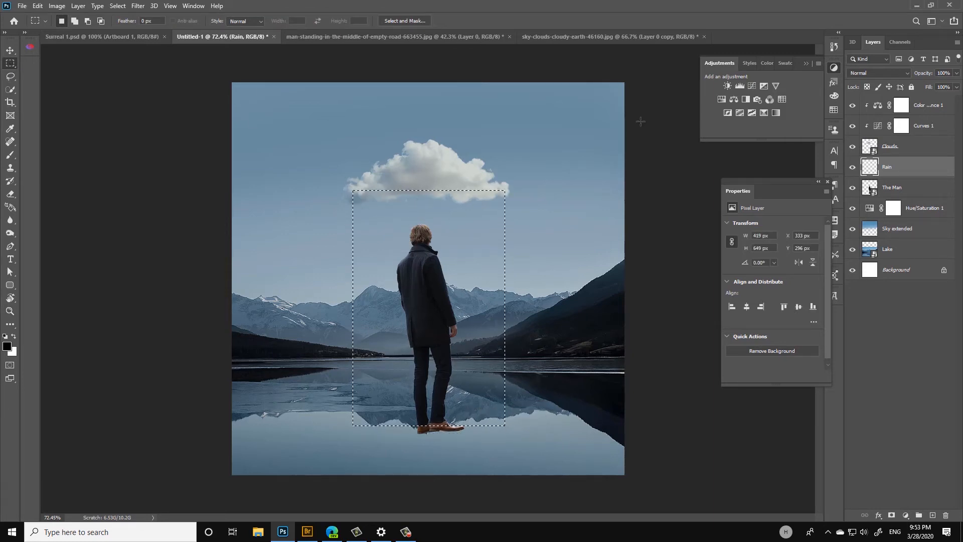
left_click(138, 7)
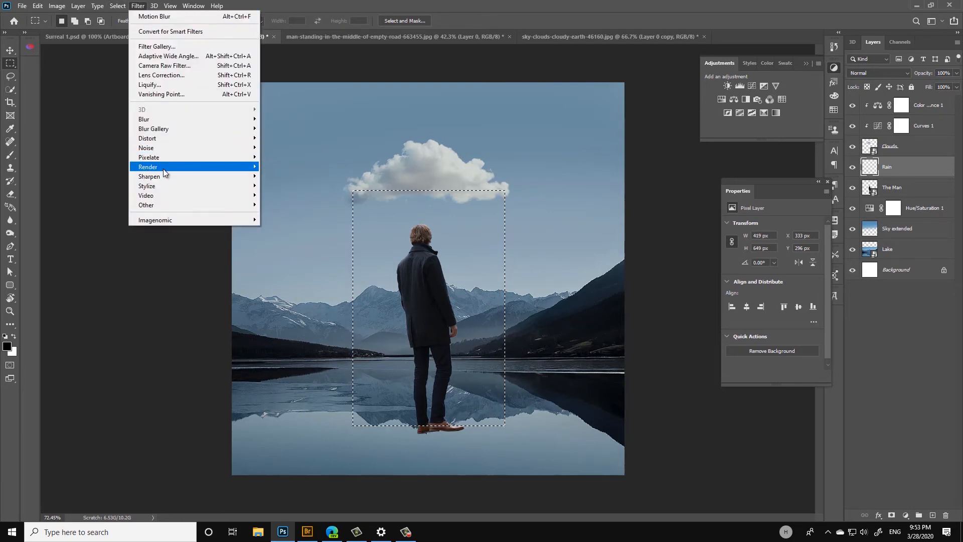
left_click(286, 219)
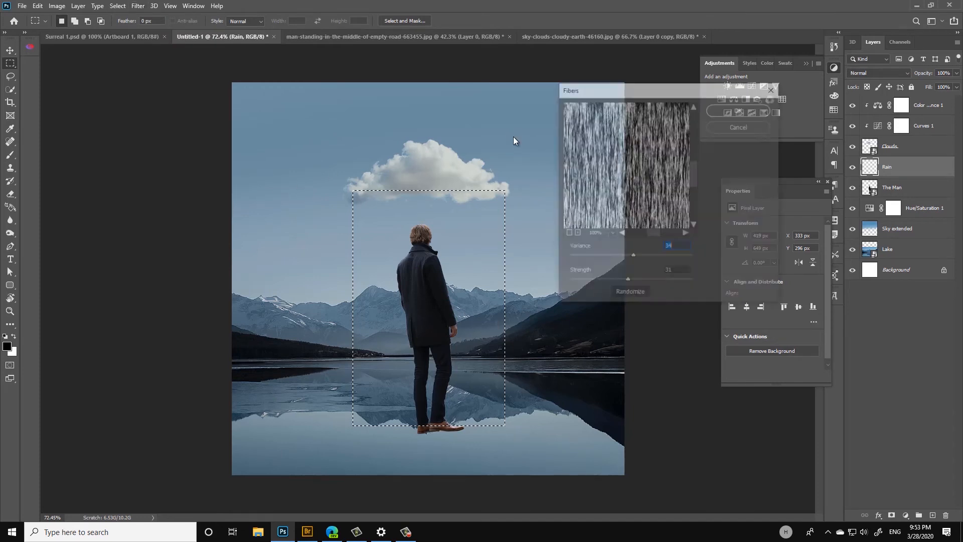
left_click_drag(573, 146, 630, 172)
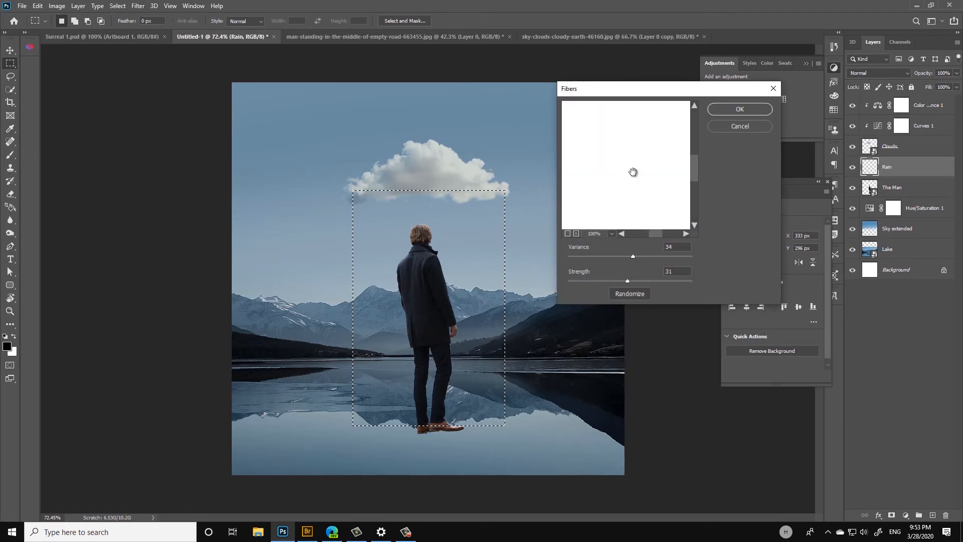
left_click(595, 281)
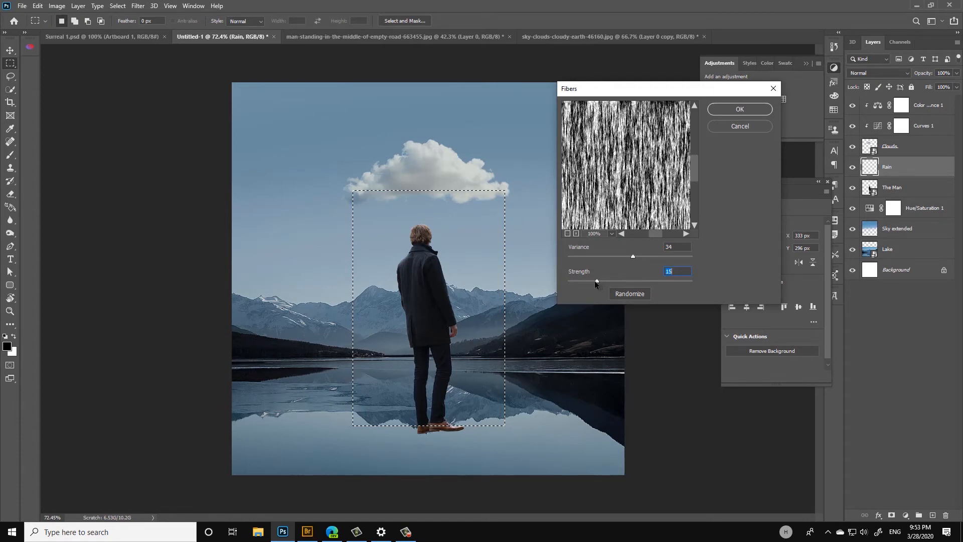
left_click(617, 256)
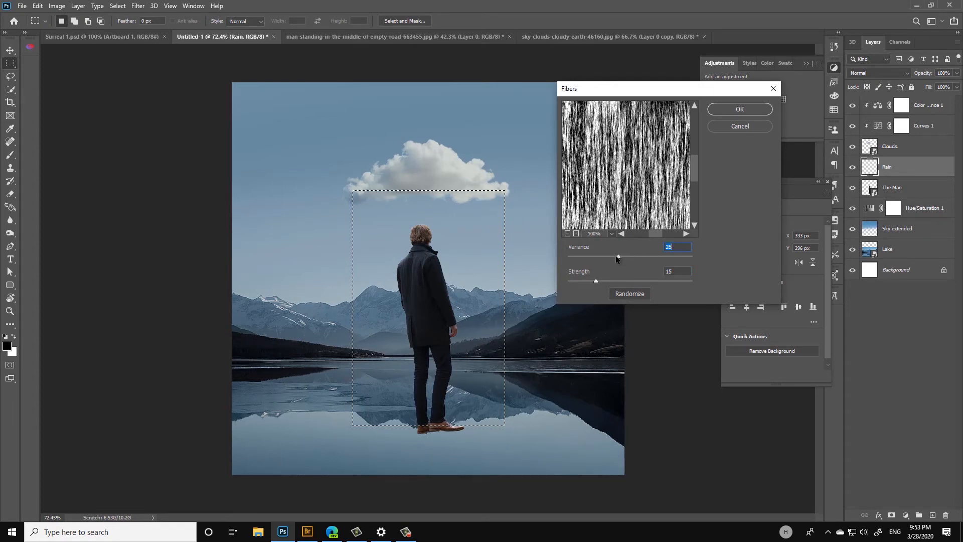
left_click_drag(617, 255, 626, 255)
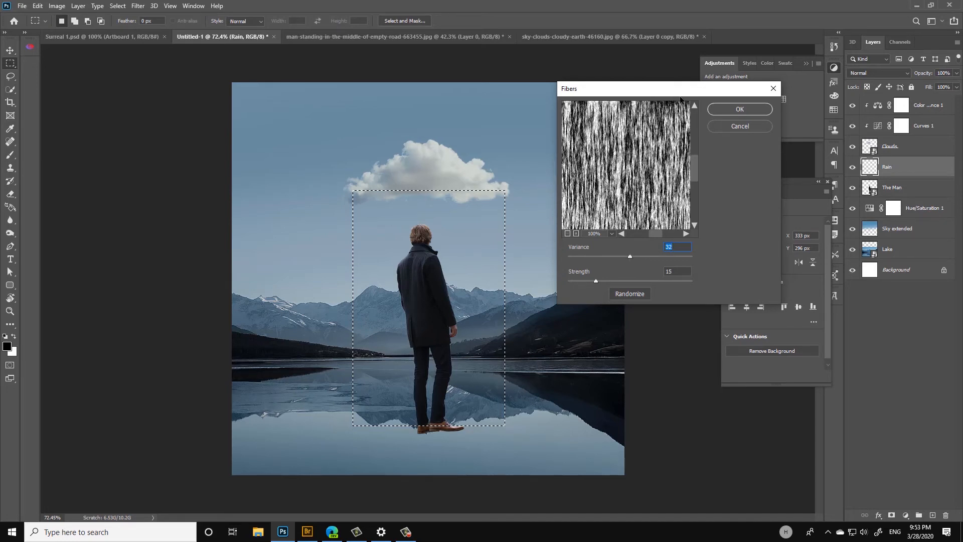
mouse_move(627, 259)
left_mouse_down()
mouse_move(642, 257)
mouse_move(603, 255)
mouse_move(631, 253)
left_mouse_up()
left_click(744, 111)
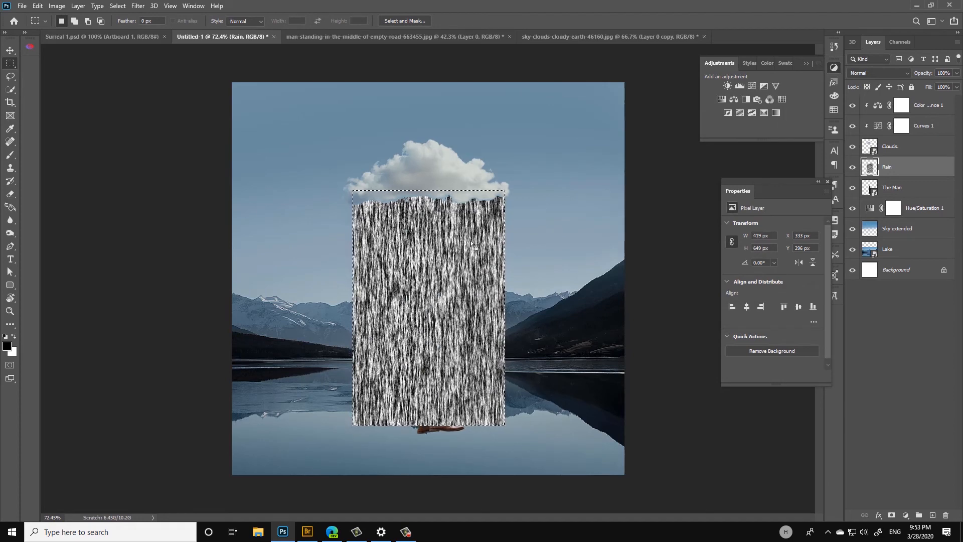
Step: Deselect the fibers area and set the Rain layer's blend mode to Screen
key("z")
mouse_move(454, 251)
left_mouse_down()
mouse_move(470, 252)
mouse_move(444, 252)
left_mouse_up()
key("v")
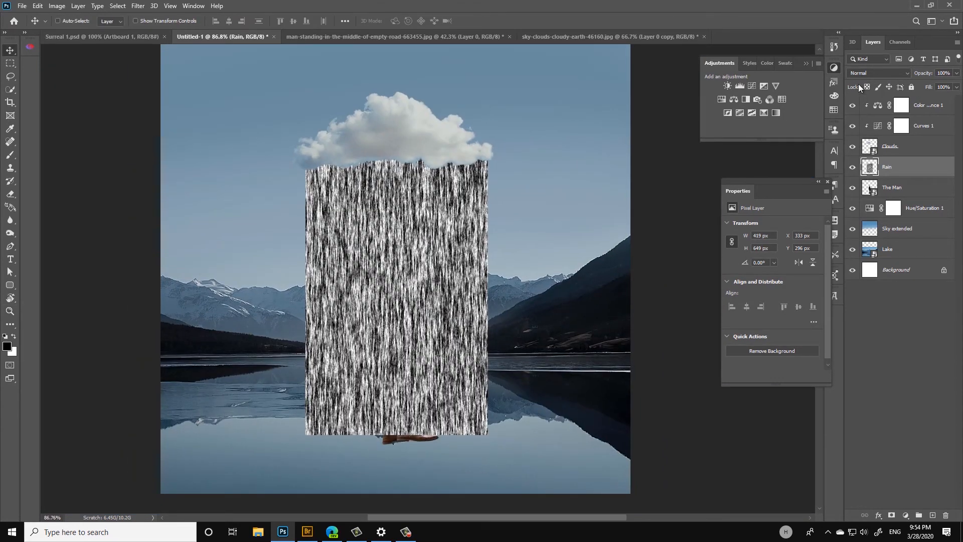
left_click(865, 73)
left_click(871, 161)
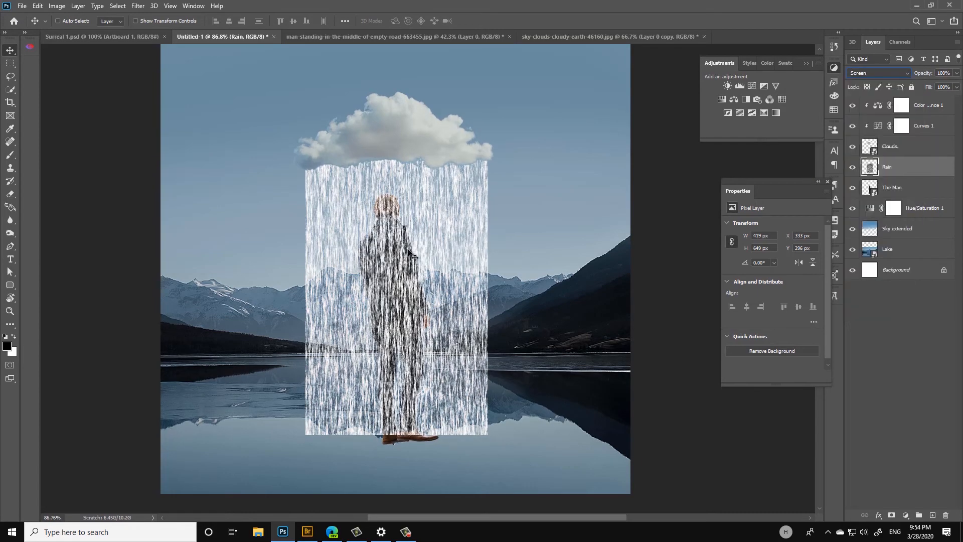
Step: Thin the Rain layer's streaks with a Levels adjustment, setting the input black level to 233 and the midtone to 0.27
key("z")
left_click_drag(427, 275, 385, 244)
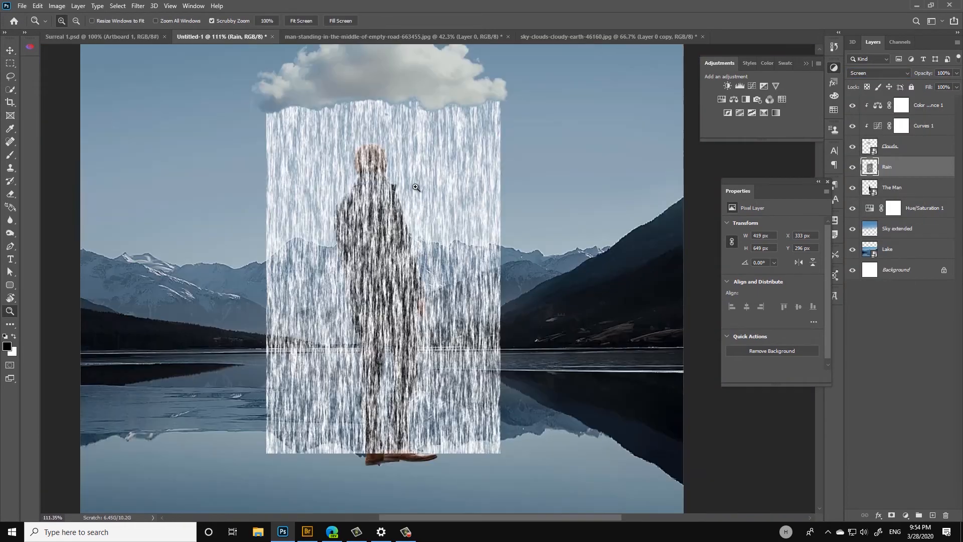
left_click_drag(420, 207, 442, 118)
left_click(57, 6)
mouse_move(74, 34)
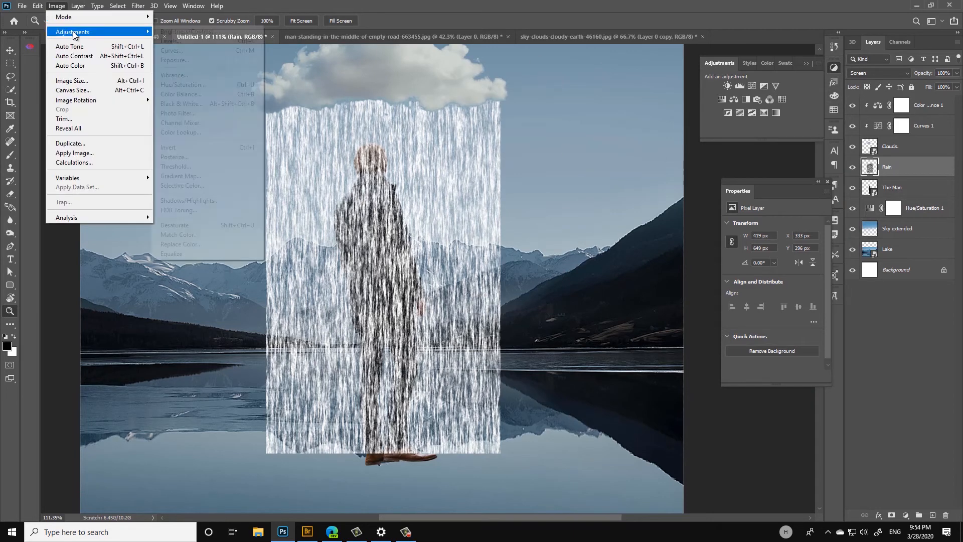
left_click(163, 41)
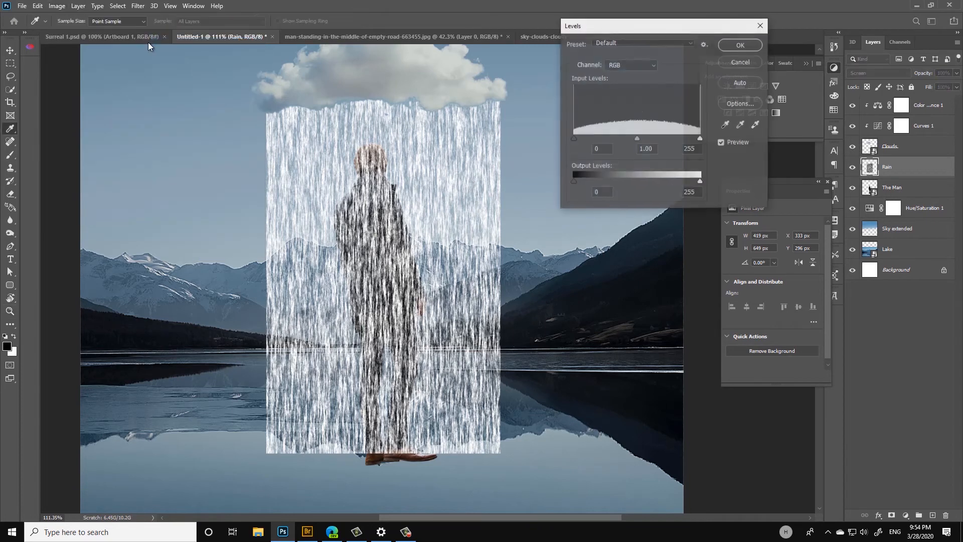
left_click_drag(579, 137, 682, 137)
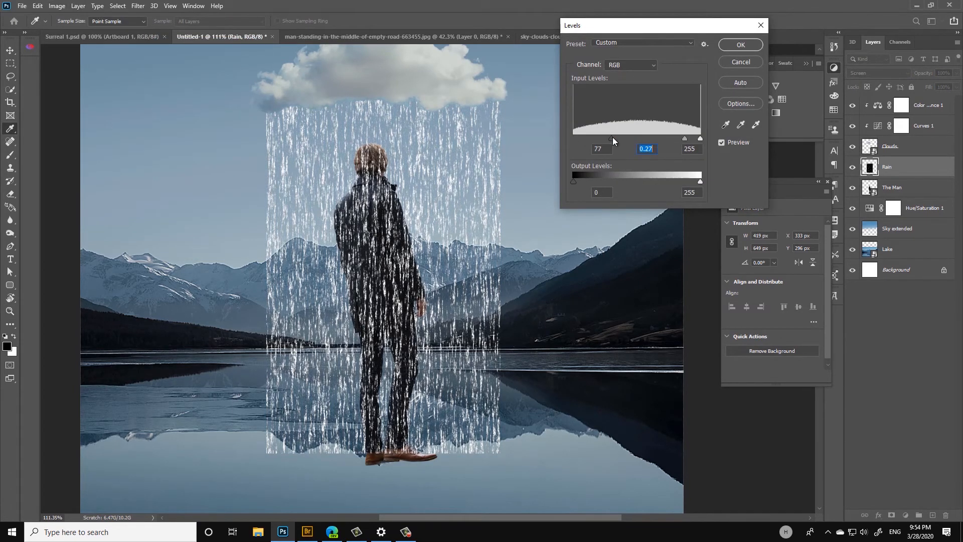
left_click_drag(613, 138, 690, 137)
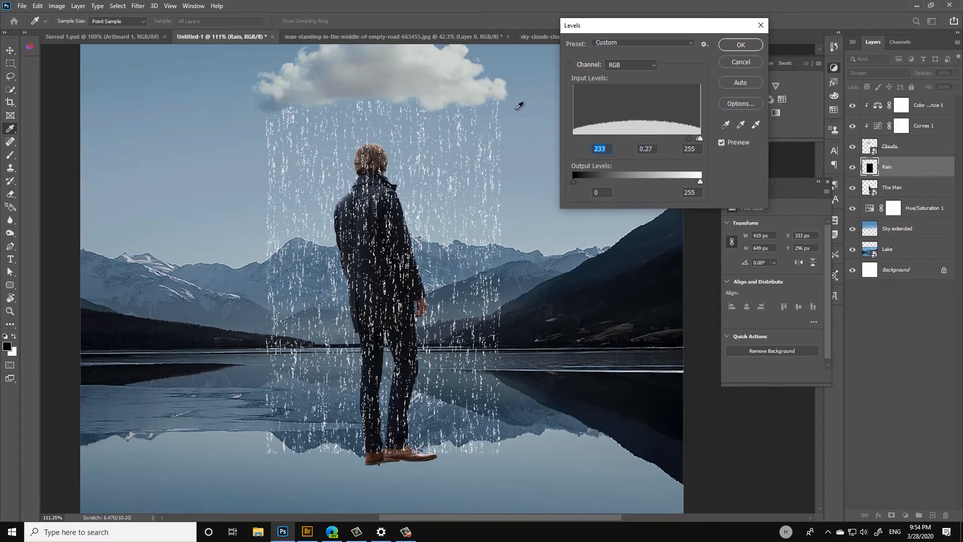
left_click(749, 46)
Step: Apply a Motion Blur to the Rain layer with an angle of 90° and a distance of 27 pixels
key("z")
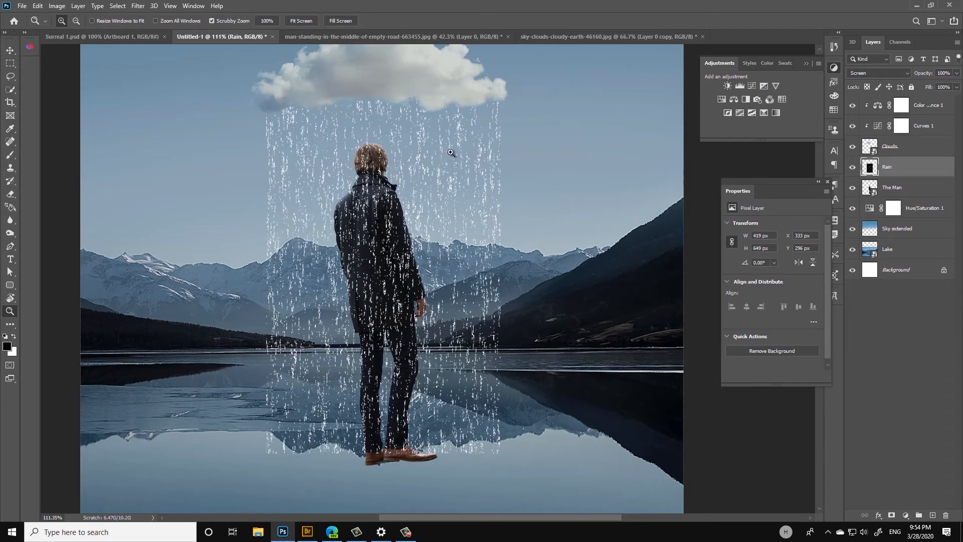
left_click(138, 6)
mouse_move(152, 118)
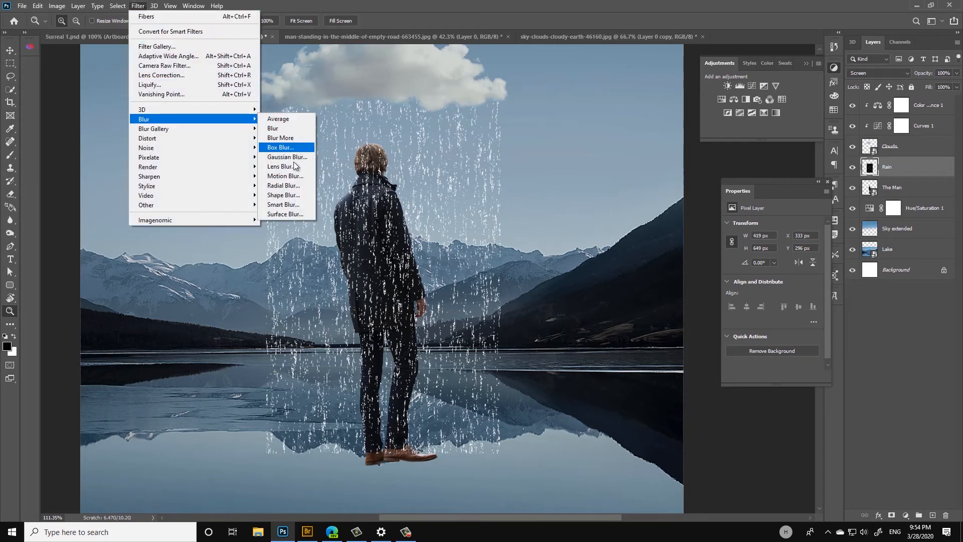
left_click(286, 176)
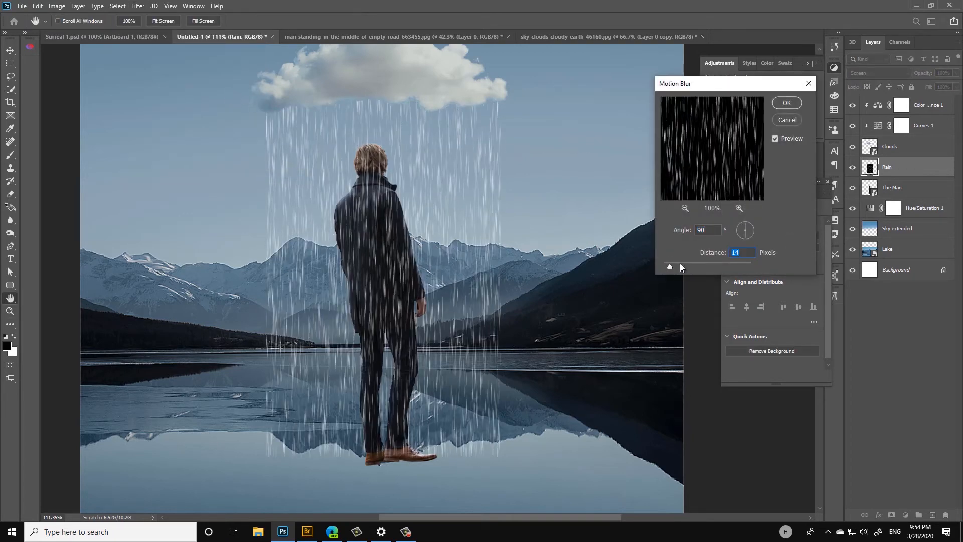
left_click_drag(679, 264, 676, 265)
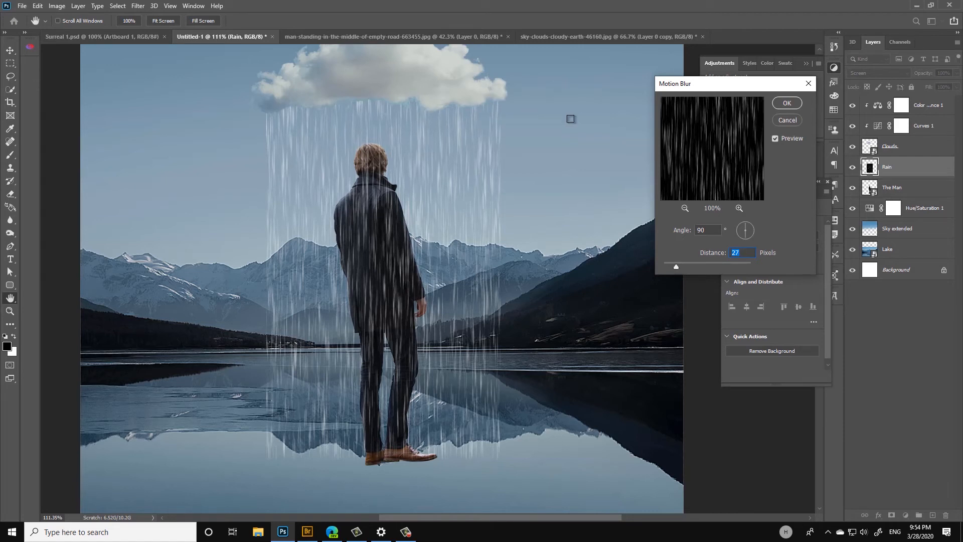
left_click(788, 103)
Step: Thin out the rain streaks around the man with the Burn tool, using the Shadows range at 20% exposure
key("z")
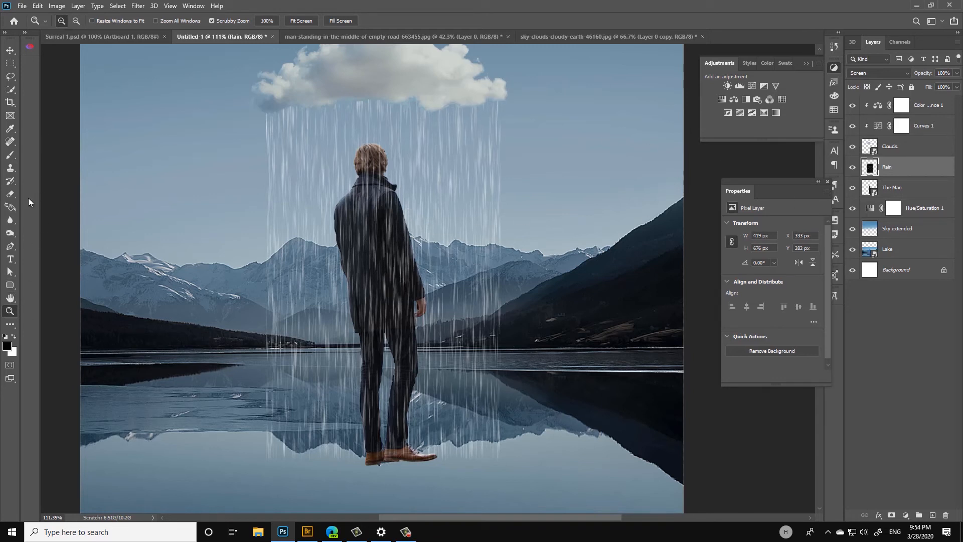
left_click(10, 234)
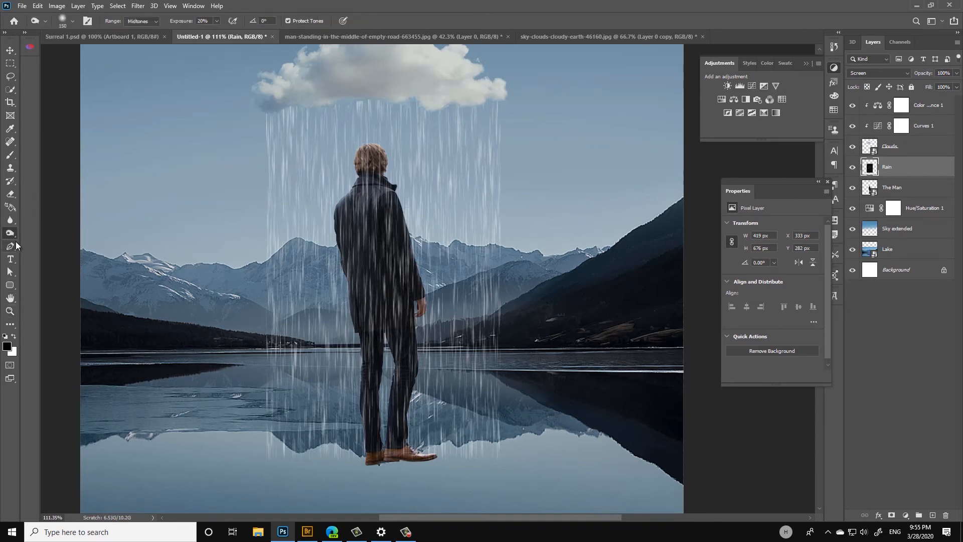
left_click(140, 23)
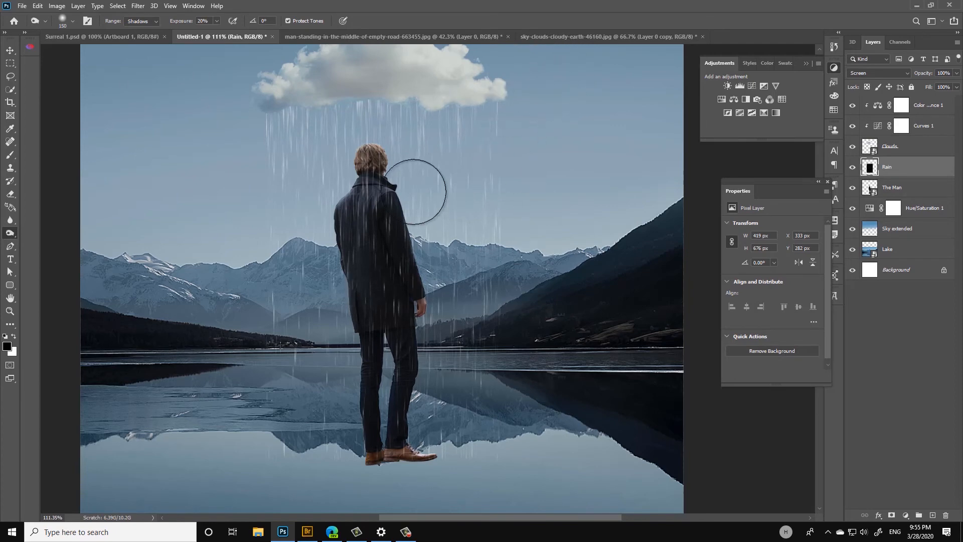
Step: Examine the rain at several magnifications and compare it with the rain in the Surreal 1.psd reference document
key("z")
left_click_drag(407, 187, 442, 225)
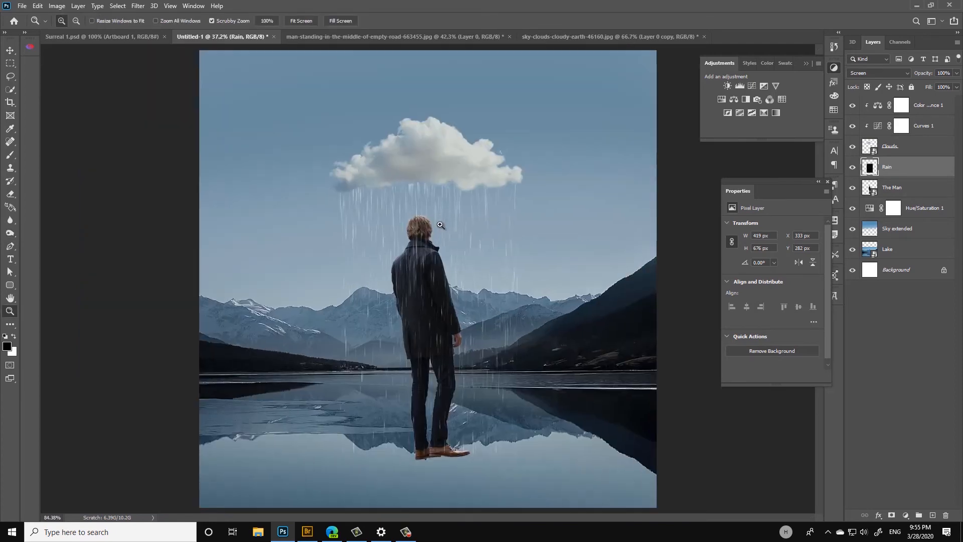
left_click_drag(470, 261, 449, 198)
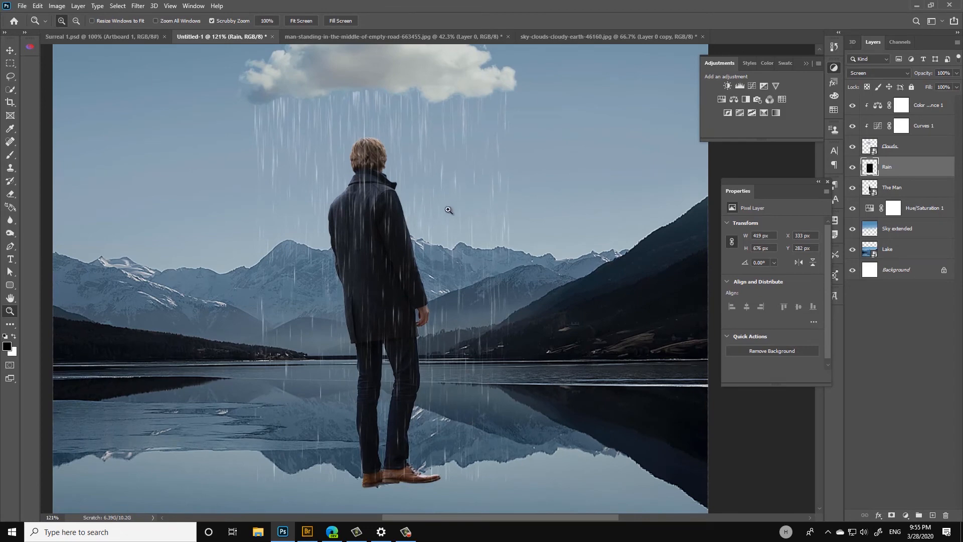
left_click_drag(455, 201, 433, 215)
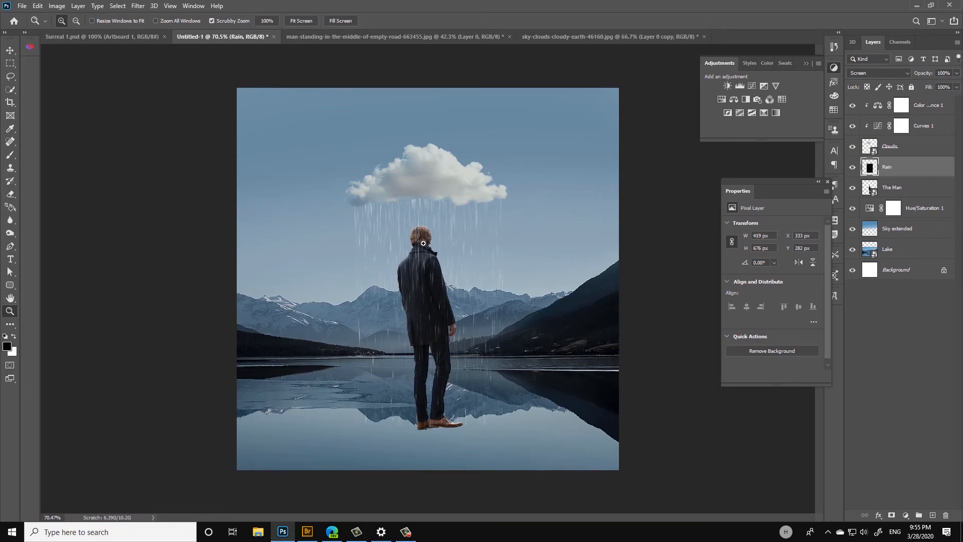
mouse_move(423, 243)
left_mouse_down()
mouse_move(436, 233)
mouse_move(424, 236)
left_mouse_up()
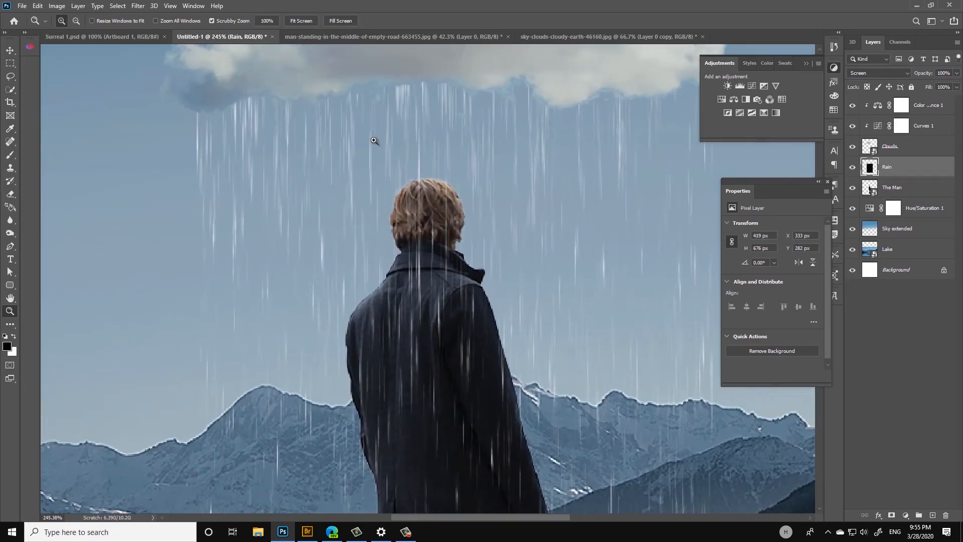
left_click(105, 38)
left_click_drag(446, 278, 460, 267)
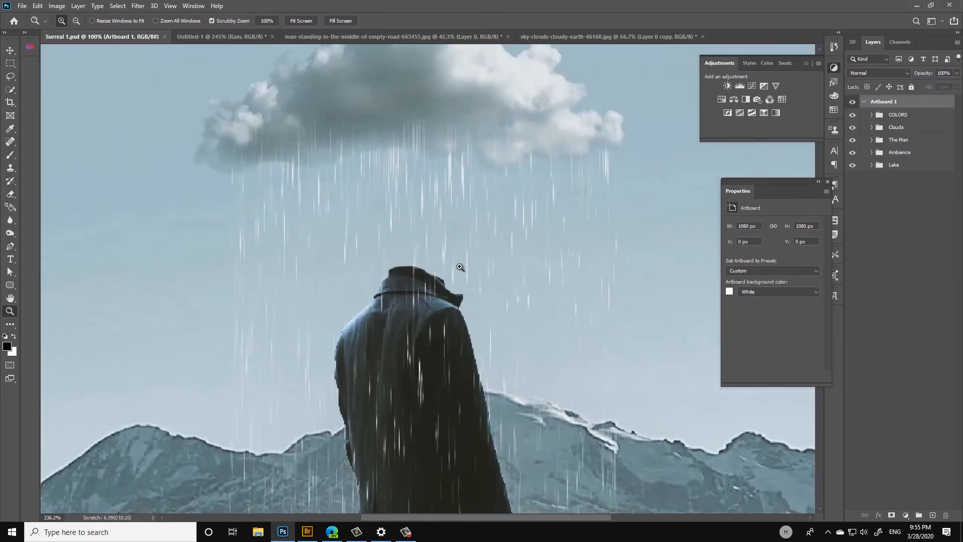
key("ctrl+0")
left_click(202, 36)
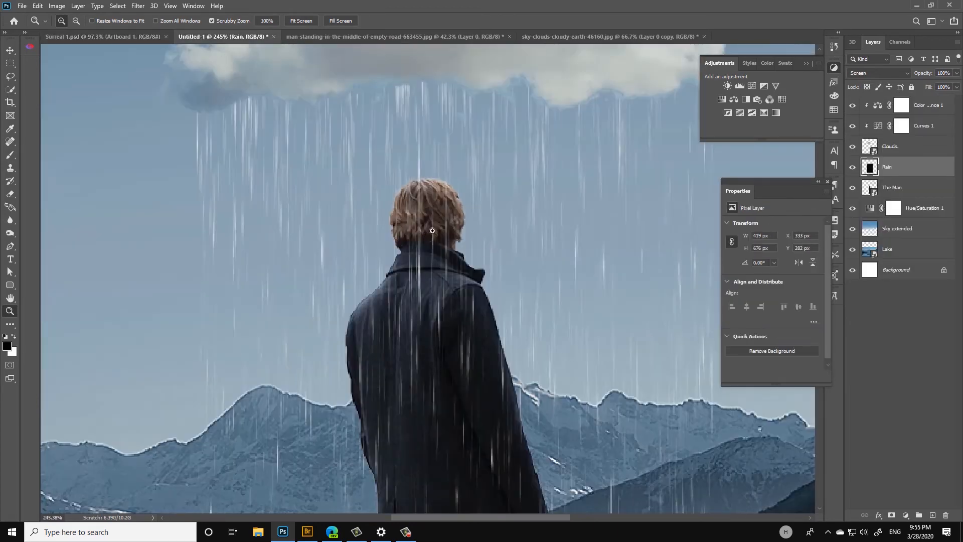
Step: Outline the man's head above the collar with the Lasso and hide it with a layer mask on The Man
left_click_drag(432, 230, 775, 197)
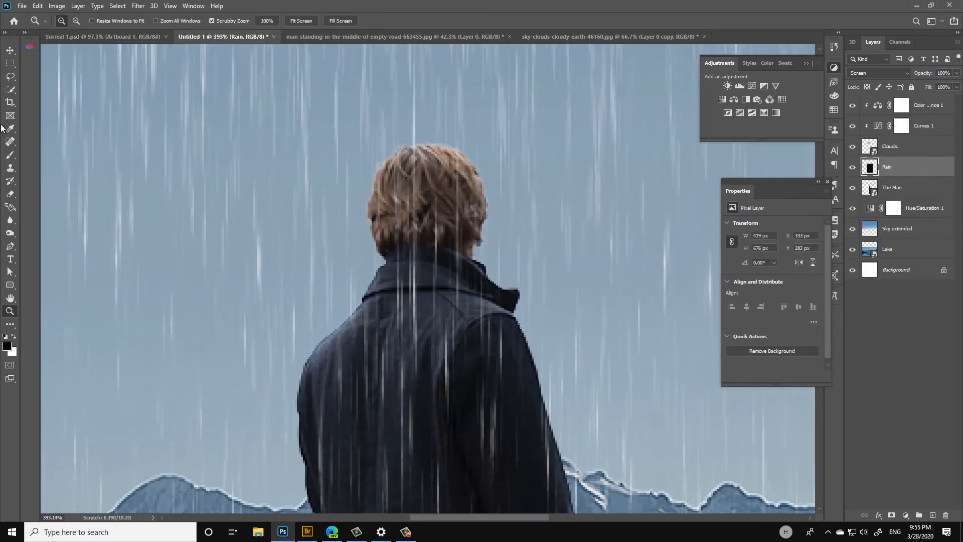
left_click(897, 192)
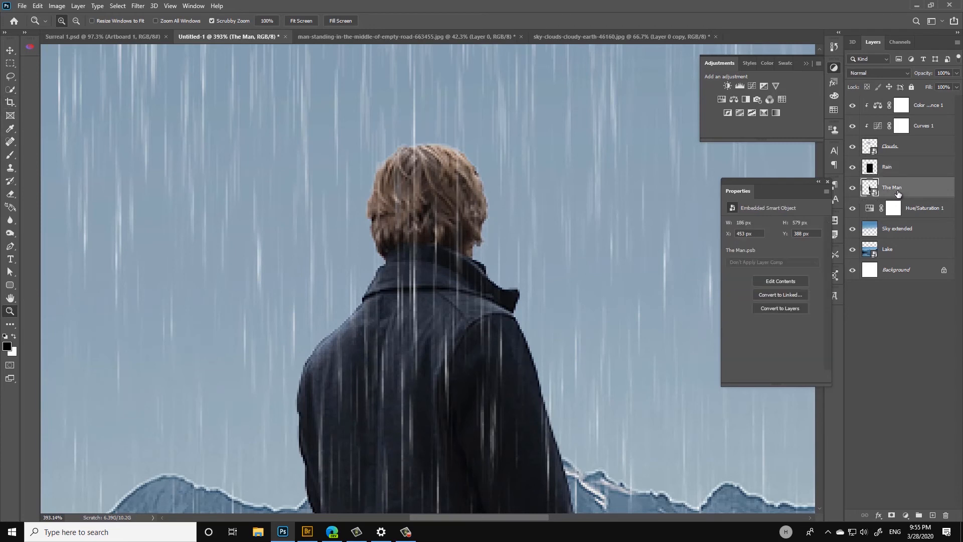
left_click(10, 76)
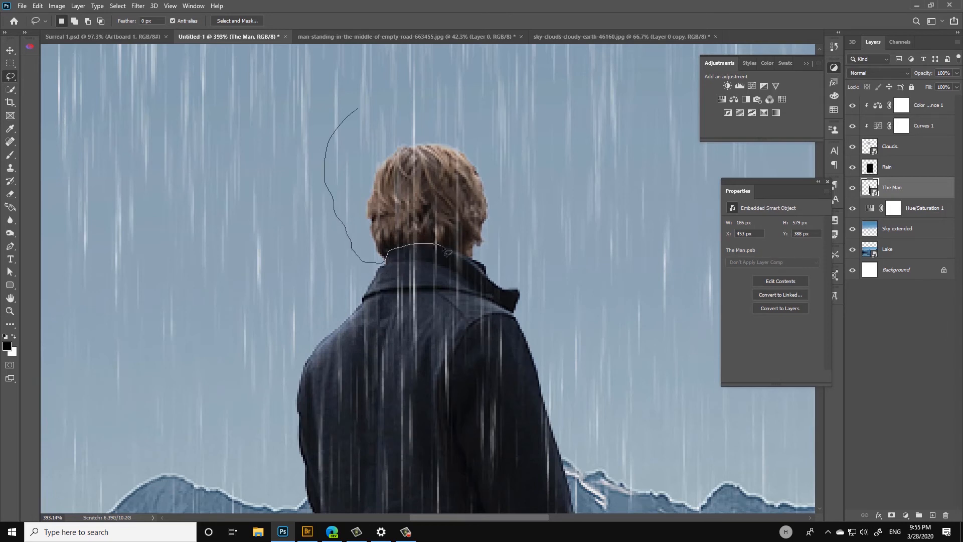
mouse_move(481, 266)
left_mouse_down()
mouse_move(522, 172)
mouse_move(362, 107)
left_mouse_up()
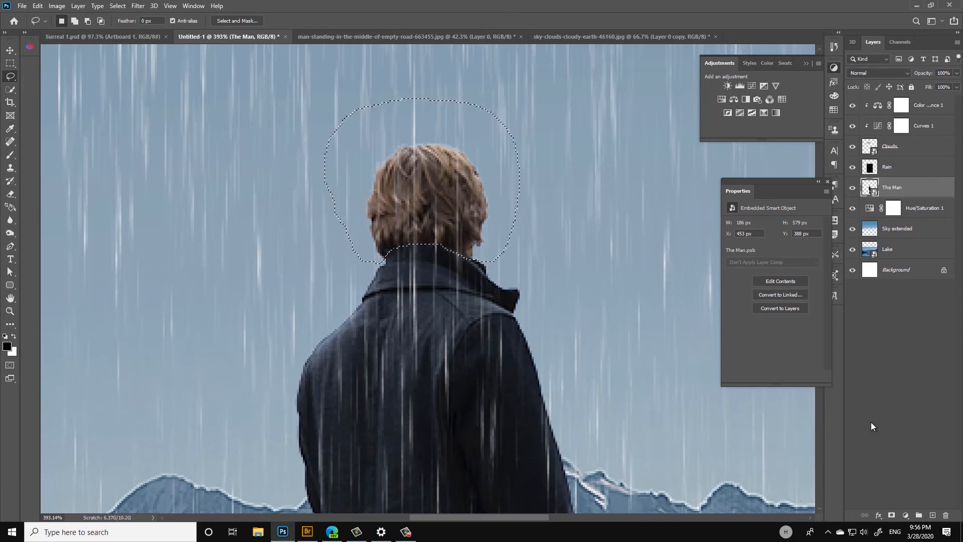
left_click(892, 515, "alt")
key("z")
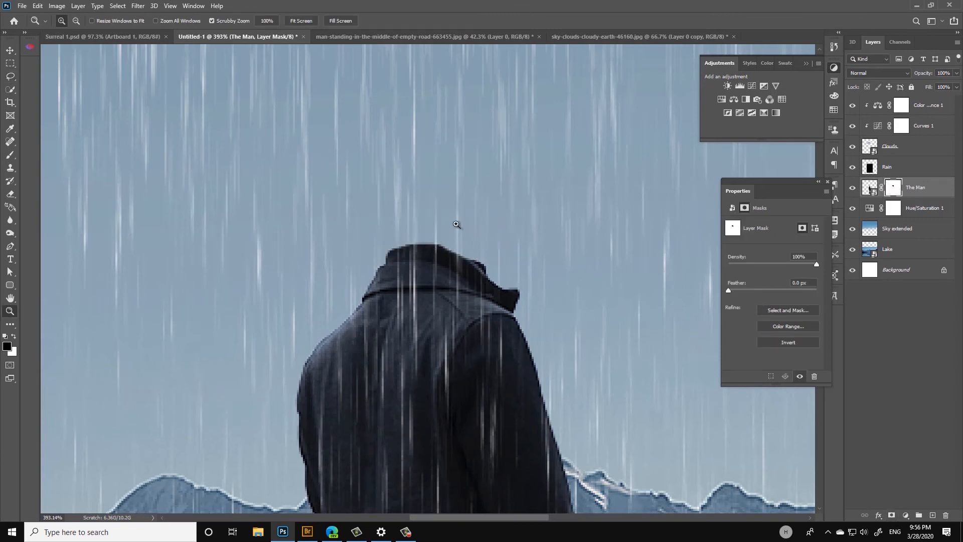
Step: Add a new empty layer directly below The Man and name it "Shadow"
key("ctrl+0")
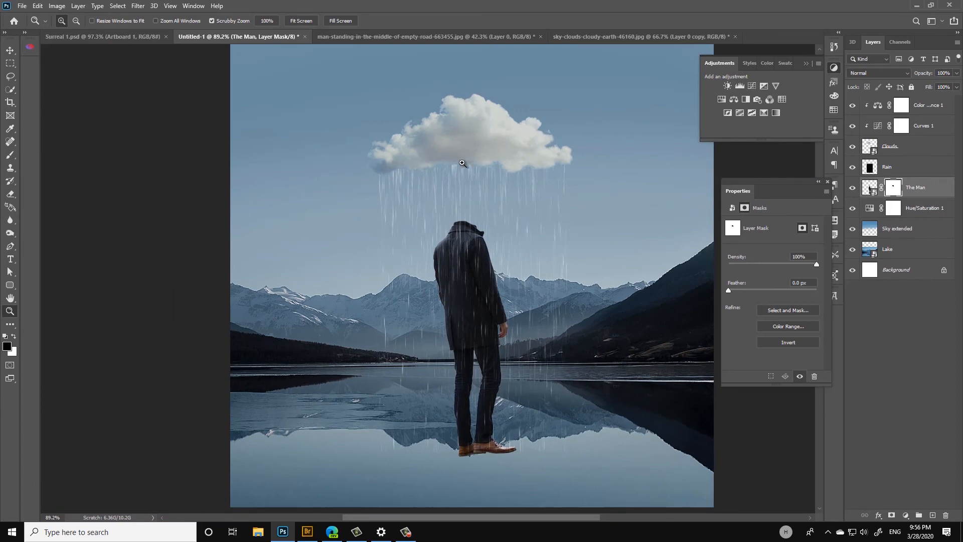
left_click_drag(456, 272, 462, 265)
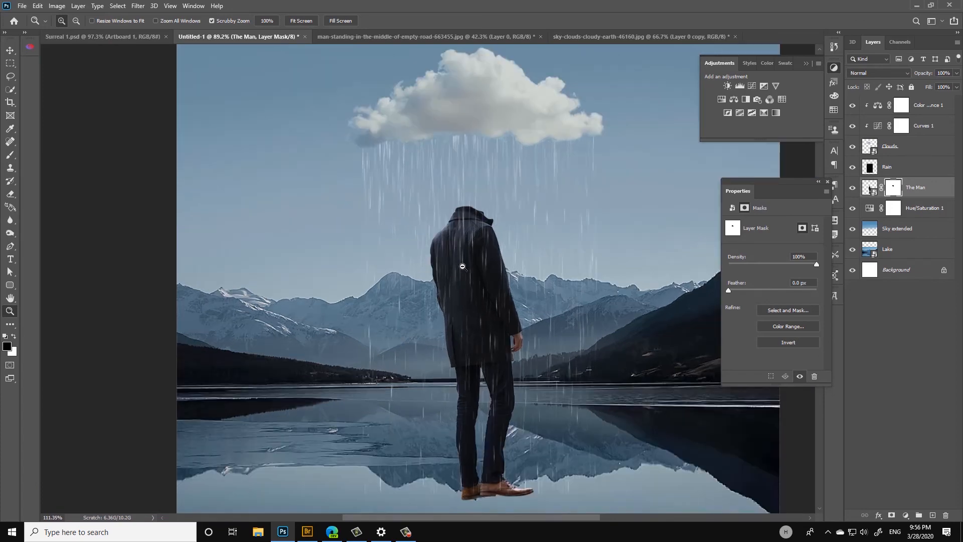
left_click_drag(484, 316, 436, 240)
left_click_drag(500, 118, 443, 208)
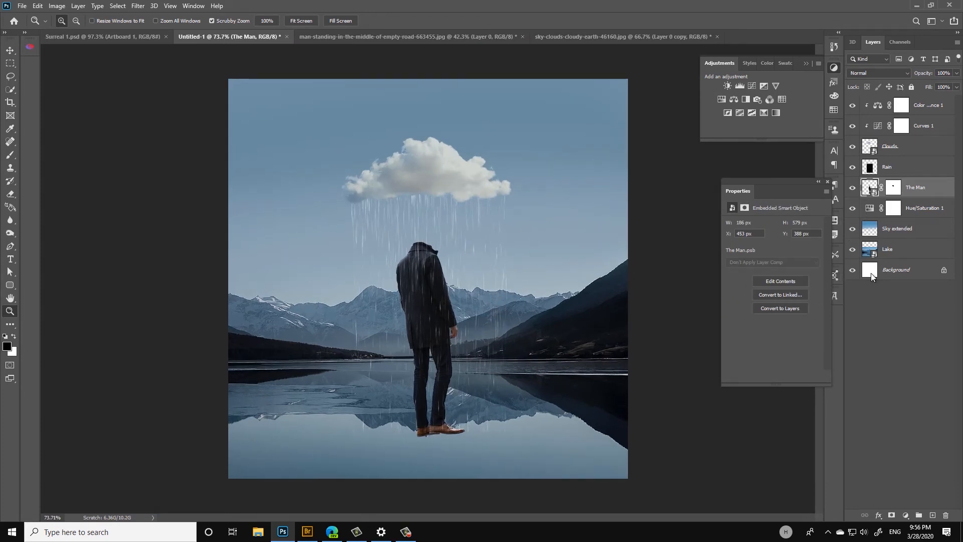
left_click(934, 516)
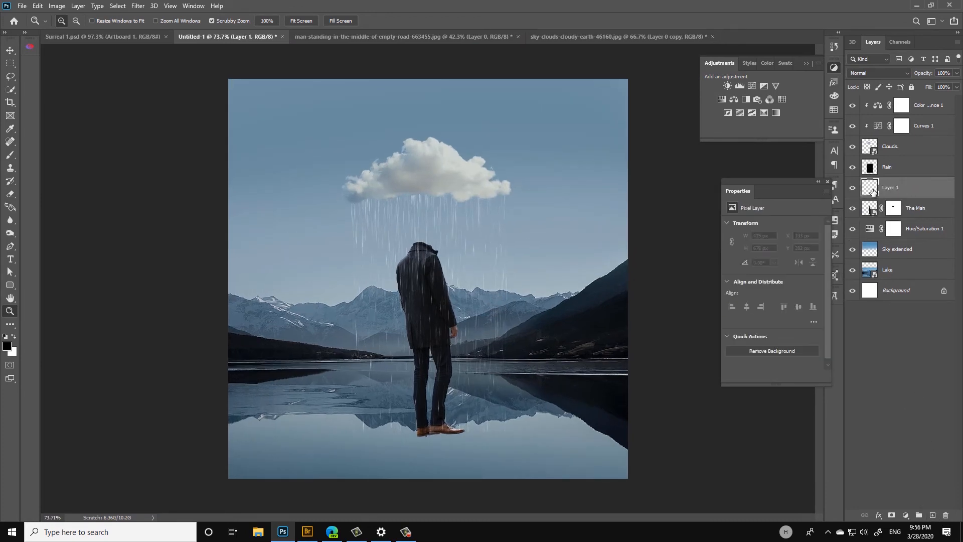
left_click_drag(890, 197, 891, 221)
left_click_drag(435, 445, 483, 328)
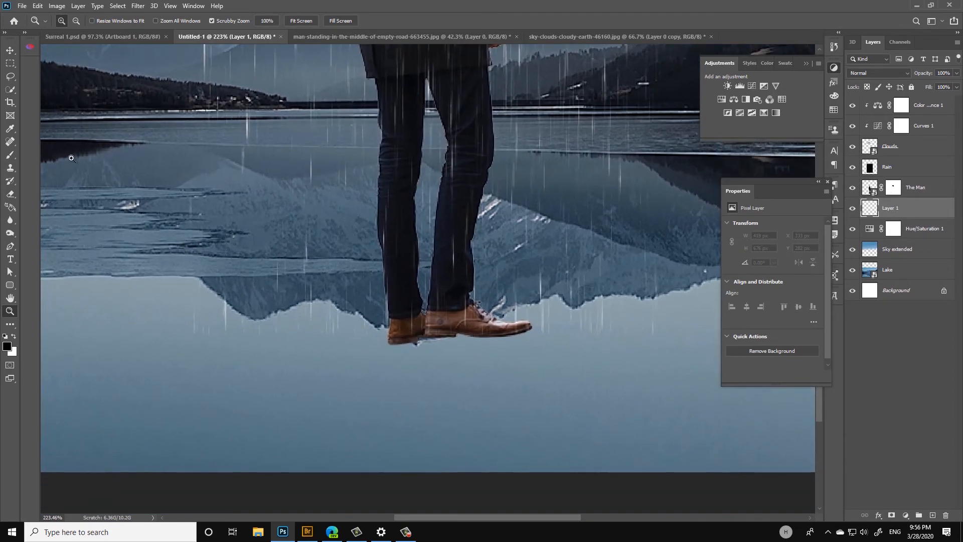
double_click(888, 207)
type("Shadow")
key("Return")
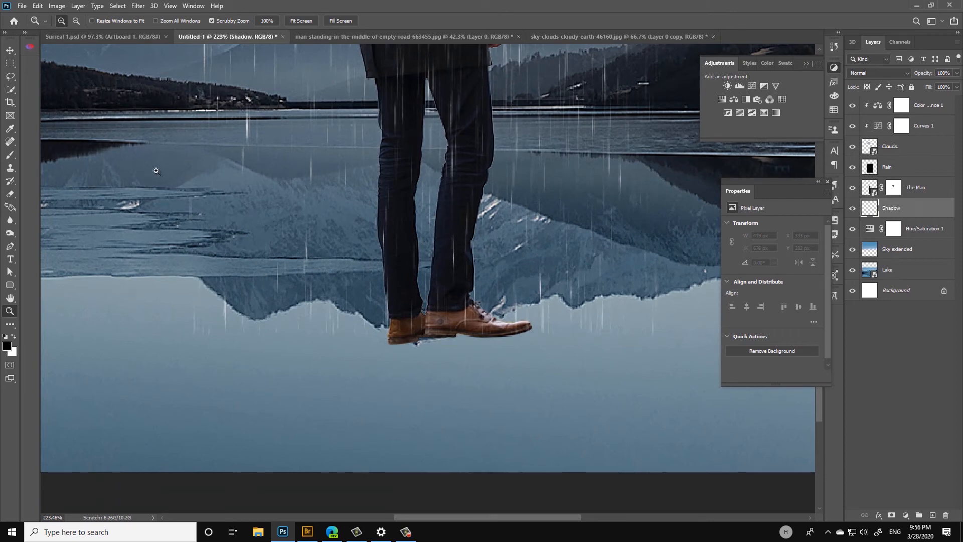
Step: Flatten the round brush tip into a thin horizontal ellipse and reduce its size to 70 px
left_click(10, 155)
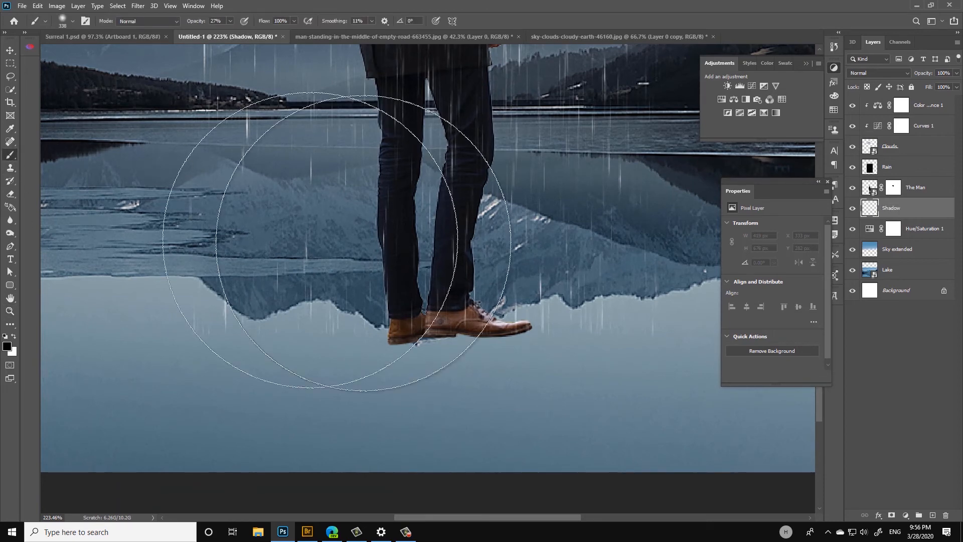
right_click(506, 256)
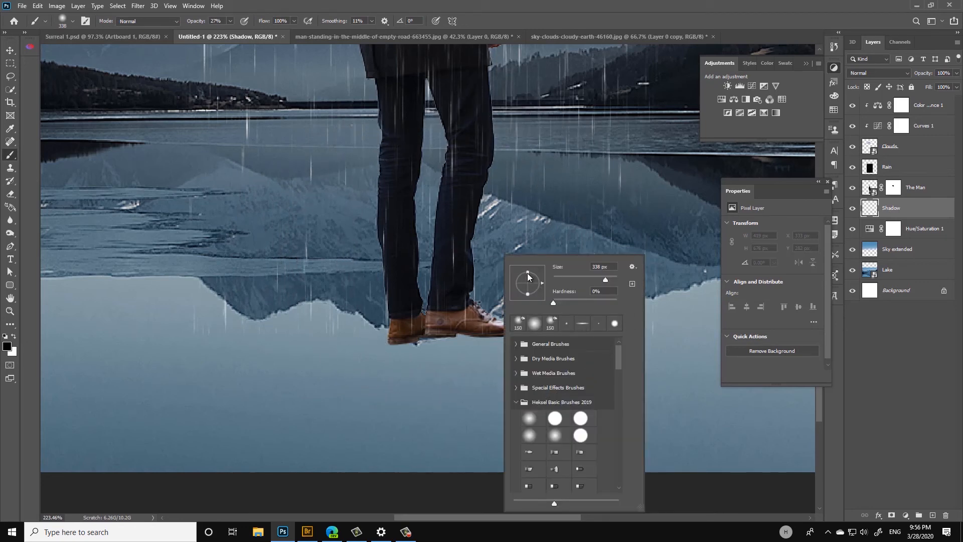
left_click_drag(527, 273, 528, 281)
left_click_drag(590, 278, 587, 279)
left_click(583, 281)
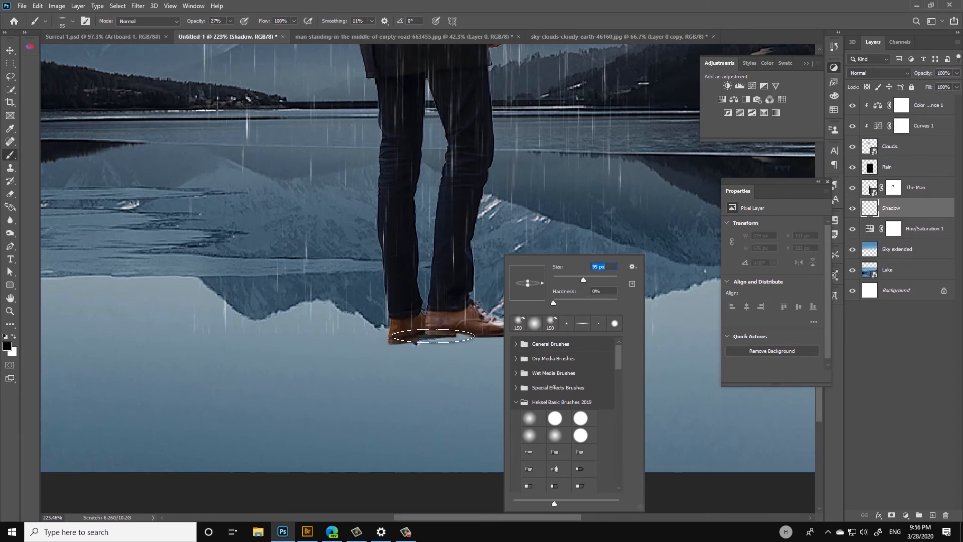
left_click(500, 142)
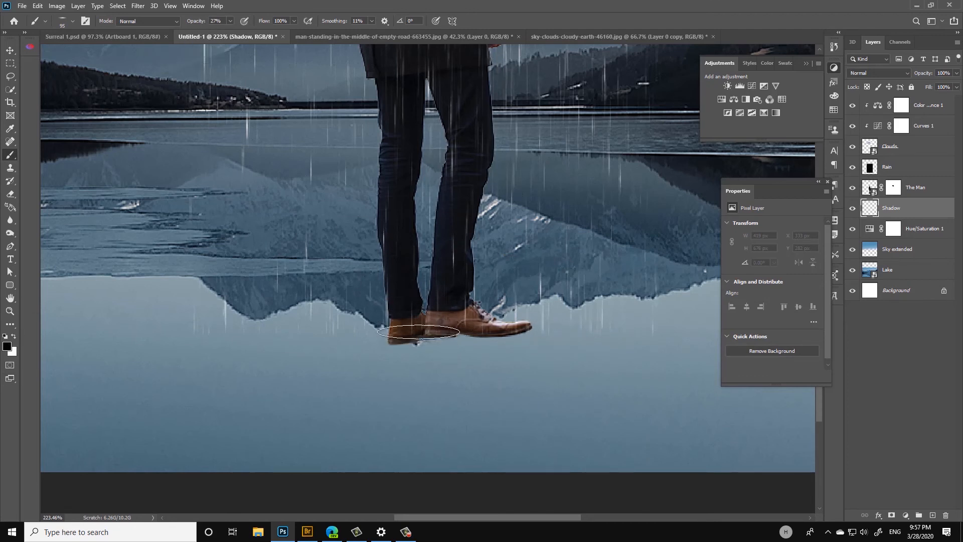
key("bracketleft")
key("bracketleft")
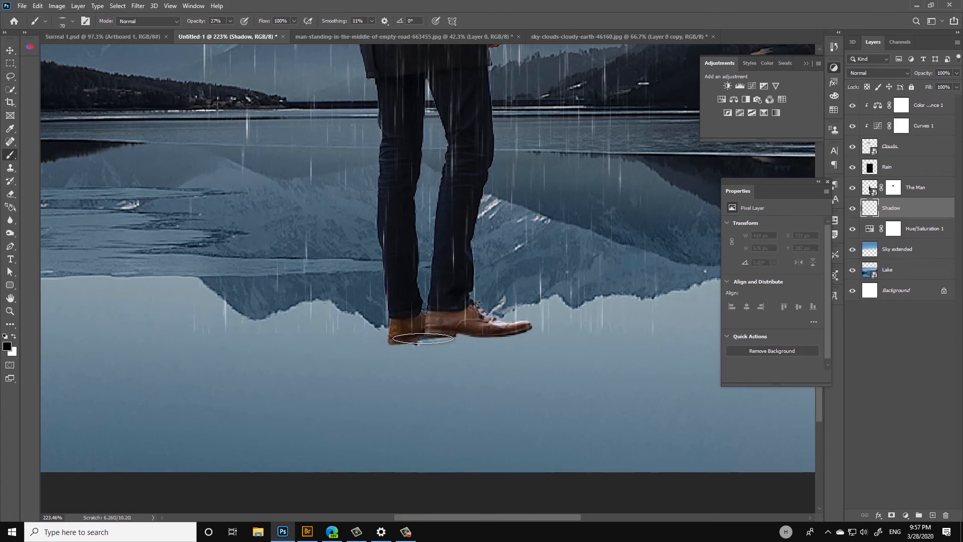
Step: Paint a soft black shadow beneath the man's shoes on the Shadow layer, then reduce the brush to 25 px
mouse_move(419, 340)
left_mouse_down()
mouse_move(396, 341)
mouse_move(502, 336)
mouse_move(401, 344)
mouse_move(454, 337)
mouse_move(444, 347)
left_mouse_up()
right_click(451, 370)
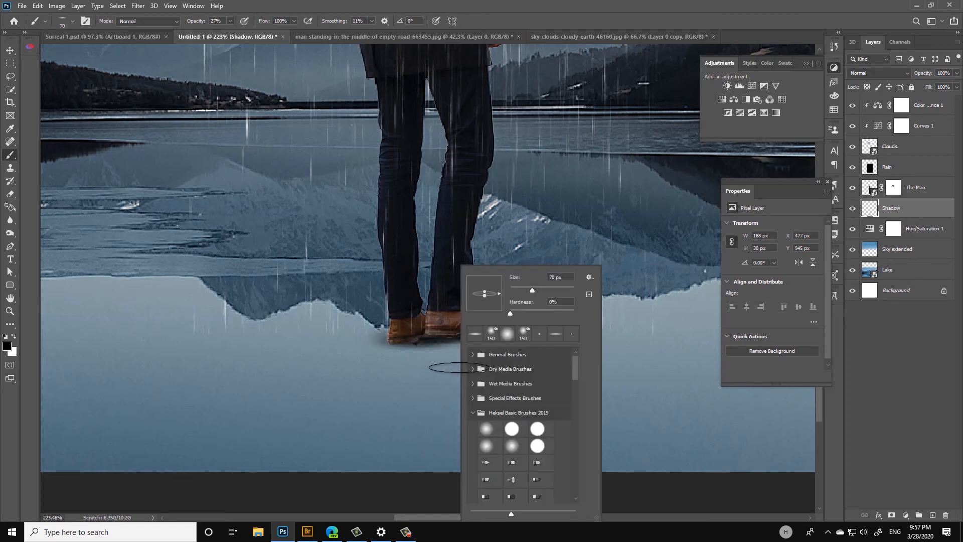
left_click_drag(522, 284, 519, 289)
left_click(404, 342)
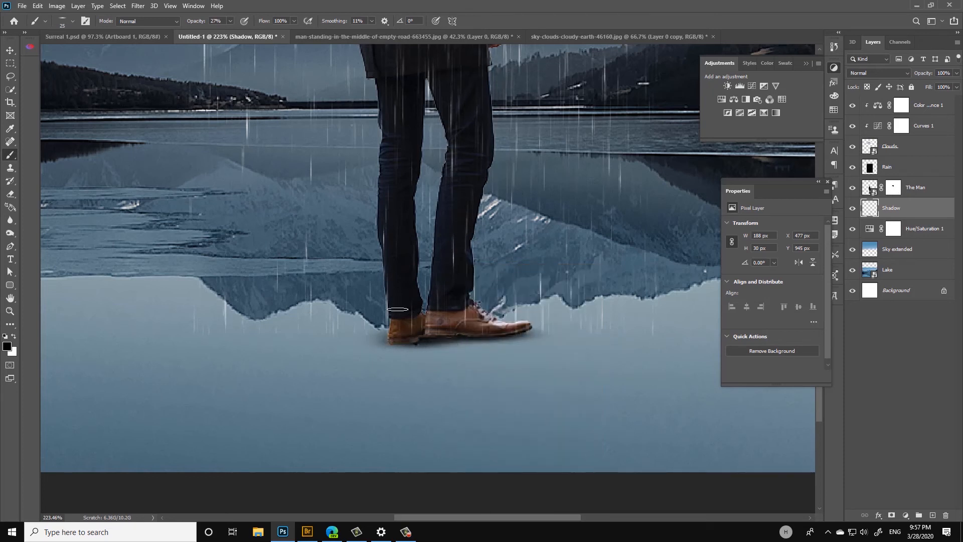
Step: Set the Eraser to 42 px and erase the excess shadow behind the heel of the rear shoe
key("e")
key("z")
left_click_drag(481, 184, 454, 178)
left_click_drag(414, 397, 456, 338)
left_click_drag(428, 437, 415, 275)
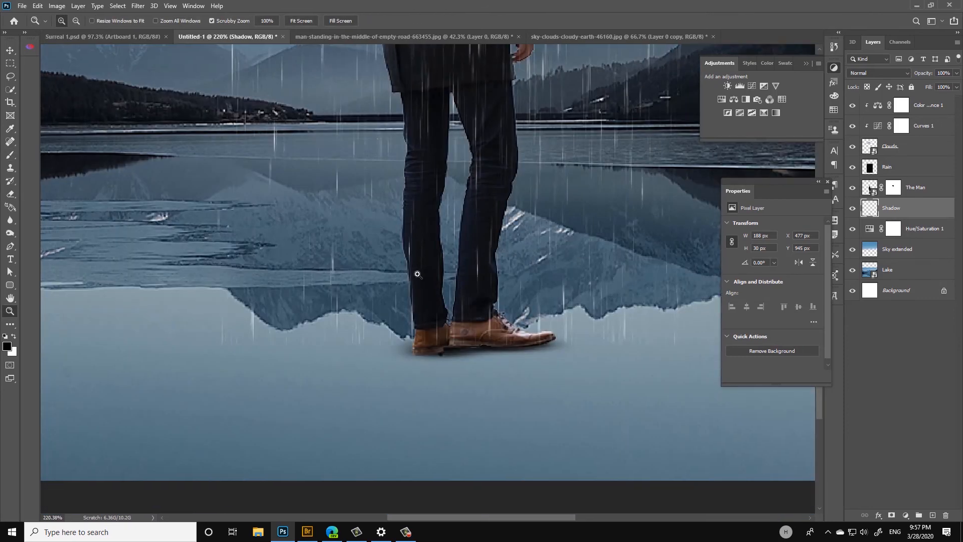
key("w")
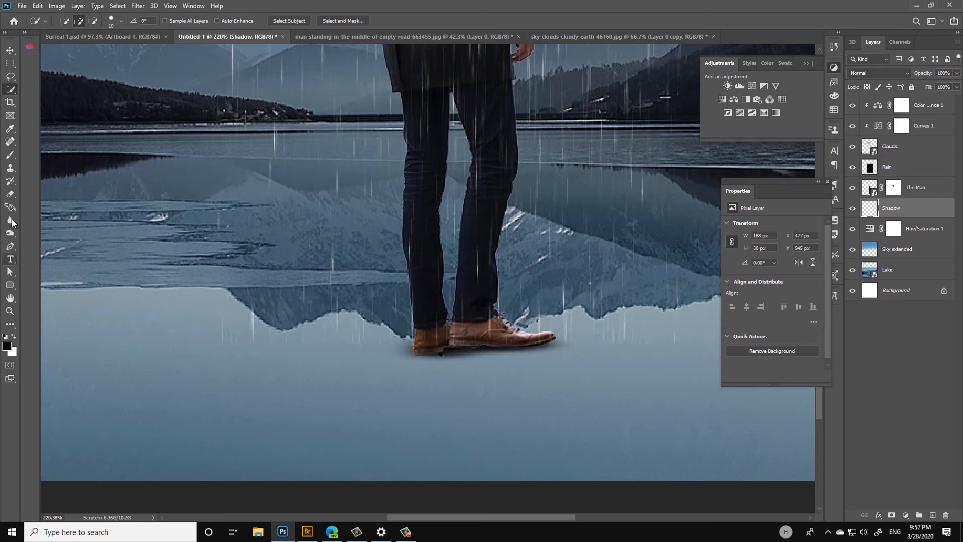
left_click(10, 193)
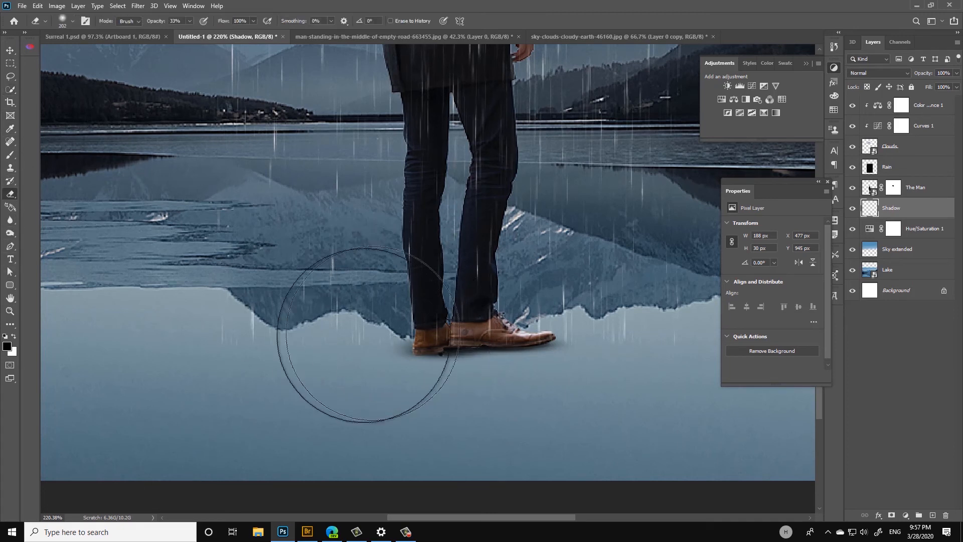
right_click(363, 335)
left_click(424, 288)
left_click(308, 340)
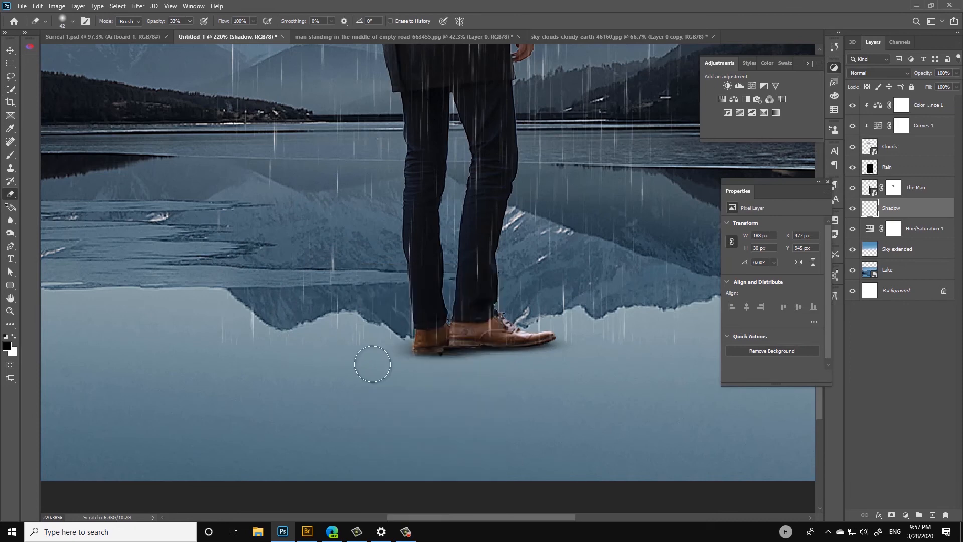
mouse_move(370, 362)
left_mouse_down()
mouse_move(383, 363)
mouse_move(409, 336)
left_mouse_up()
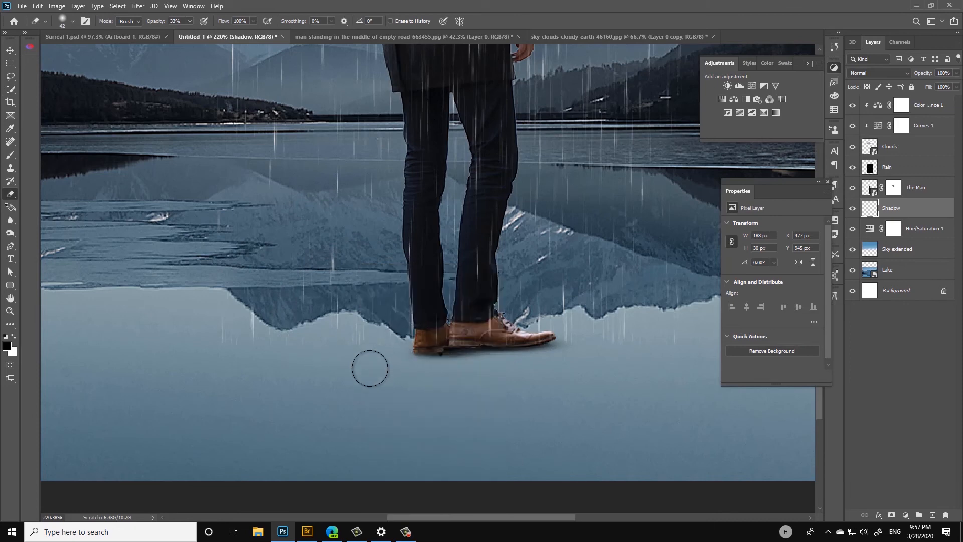
Step: Duplicate The Man layer and place the copy directly below the original
key("z")
left_click_drag(458, 258, 407, 276)
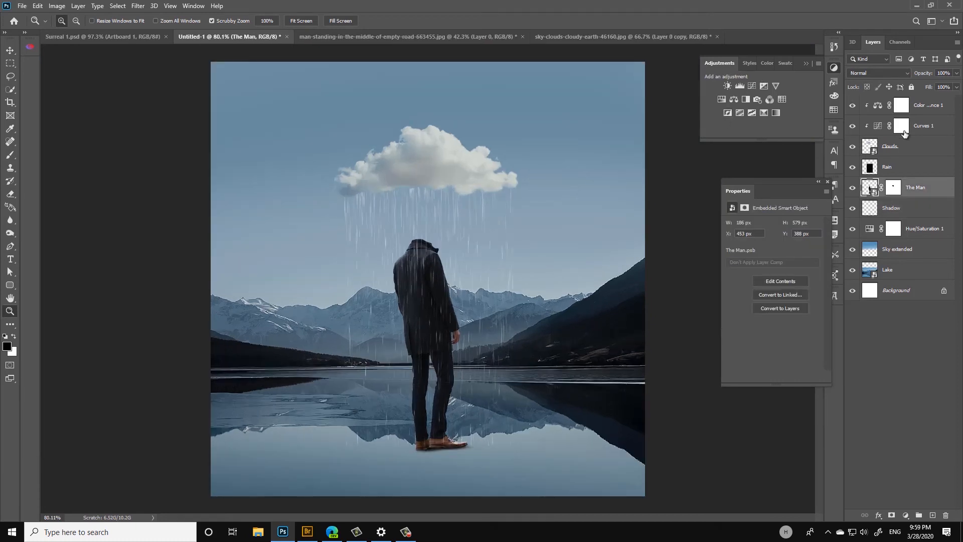
left_click_drag(915, 188, 933, 515)
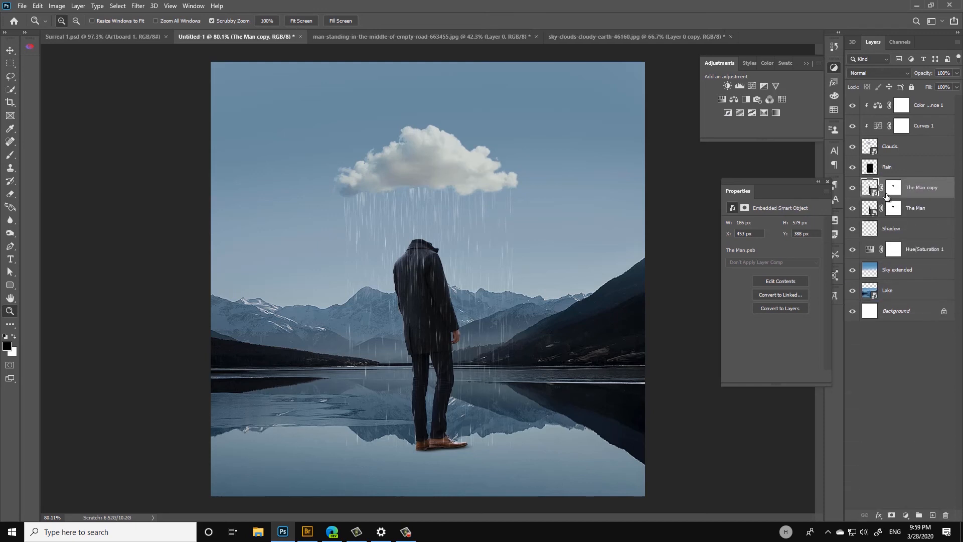
left_click_drag(887, 195, 915, 217)
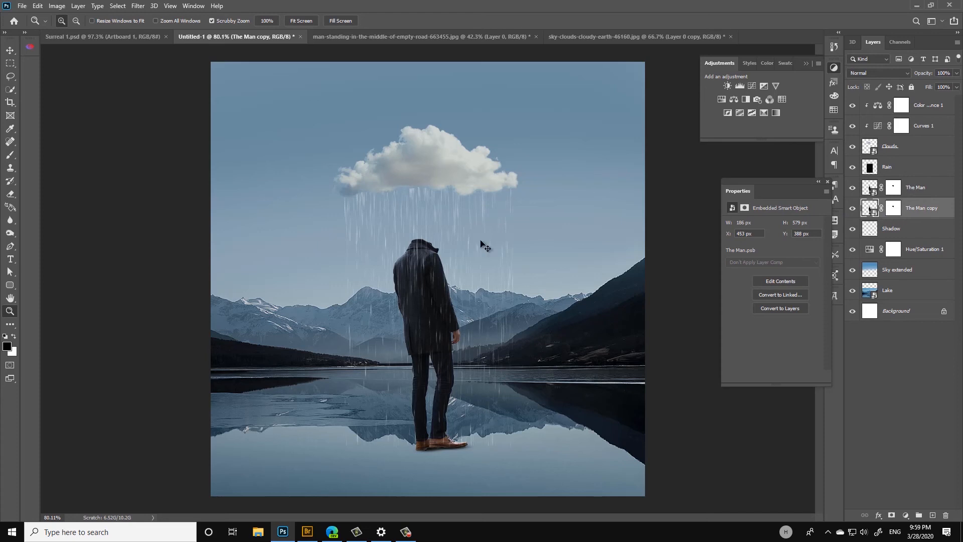
Step: Flip The Man copy vertically and move it down beneath the shoes so the soles meet as a reflection
key("ctrl+t")
right_click(435, 288)
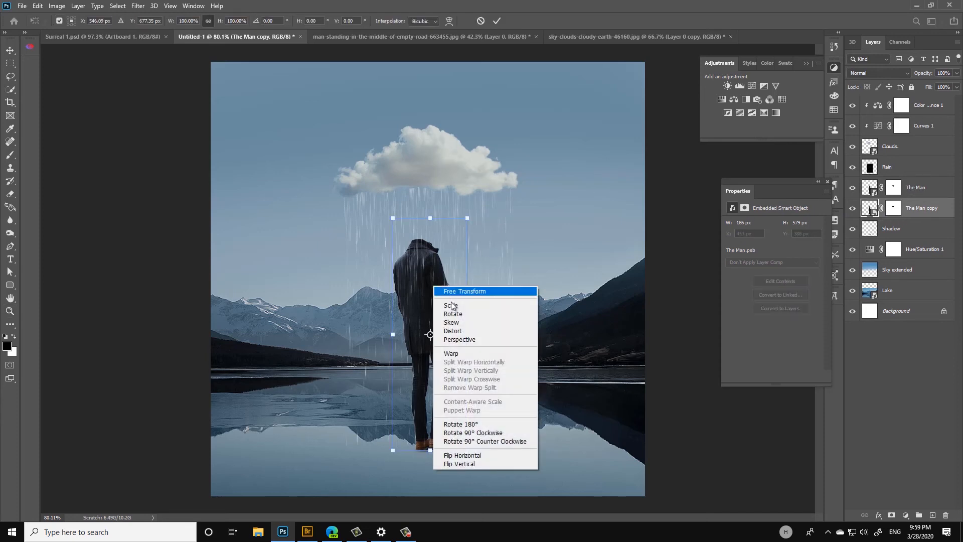
left_click(475, 463)
left_click_drag(465, 233, 467, 462)
key("Return")
key("z")
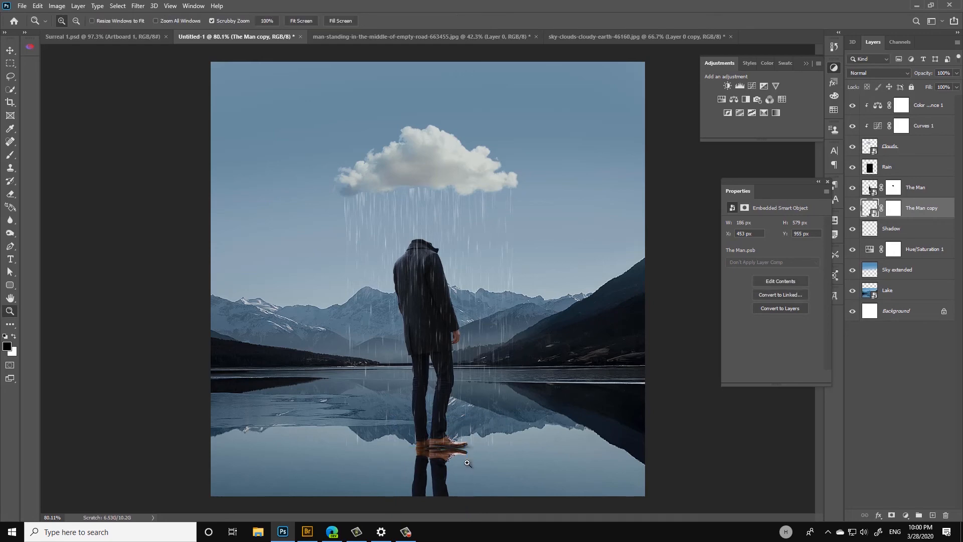
left_click_drag(452, 345, 426, 360)
key("v")
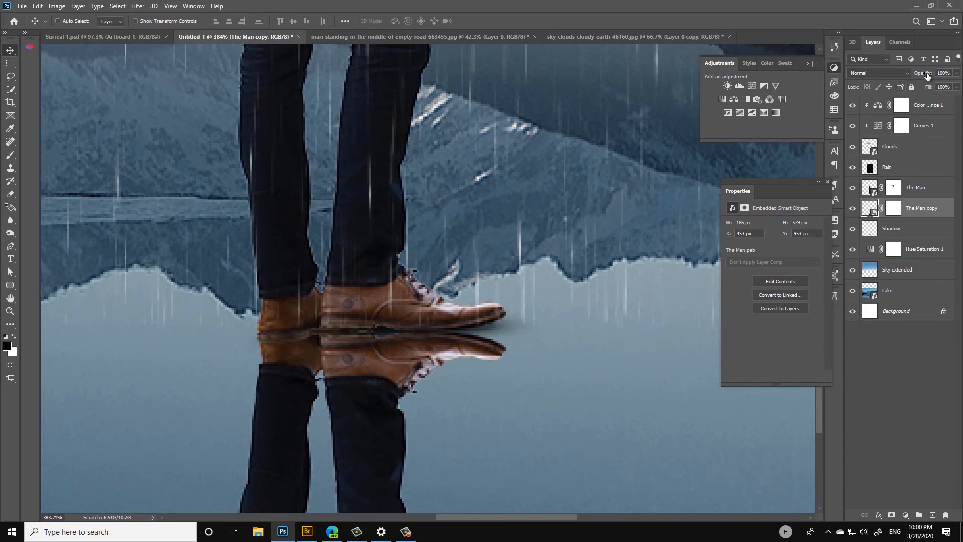
Step: Lower the reflection's opacity to 64% and fade its lower part by painting its layer mask with soft black at 27% opacity
left_click_drag(928, 76, 921, 76)
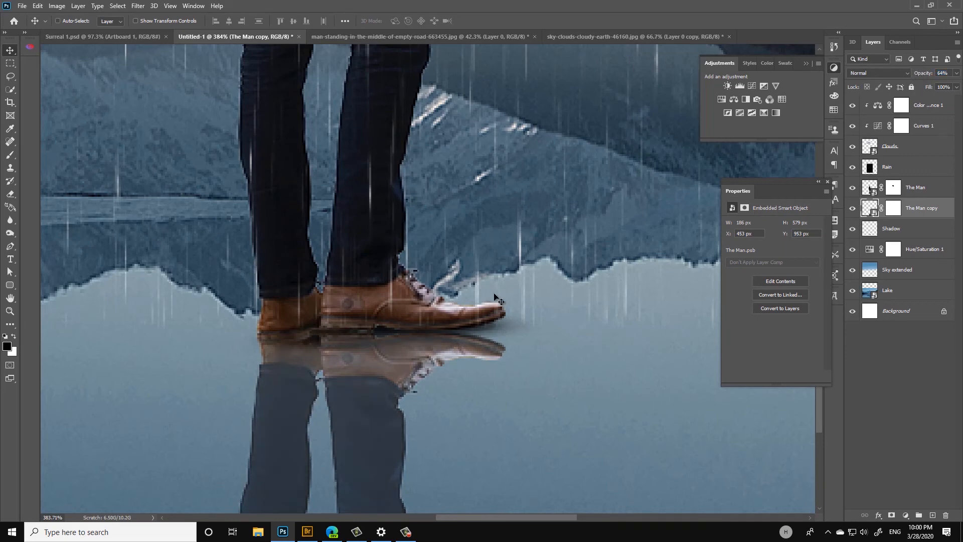
key("ctrl+space")
left_click_drag(516, 281, 446, 313)
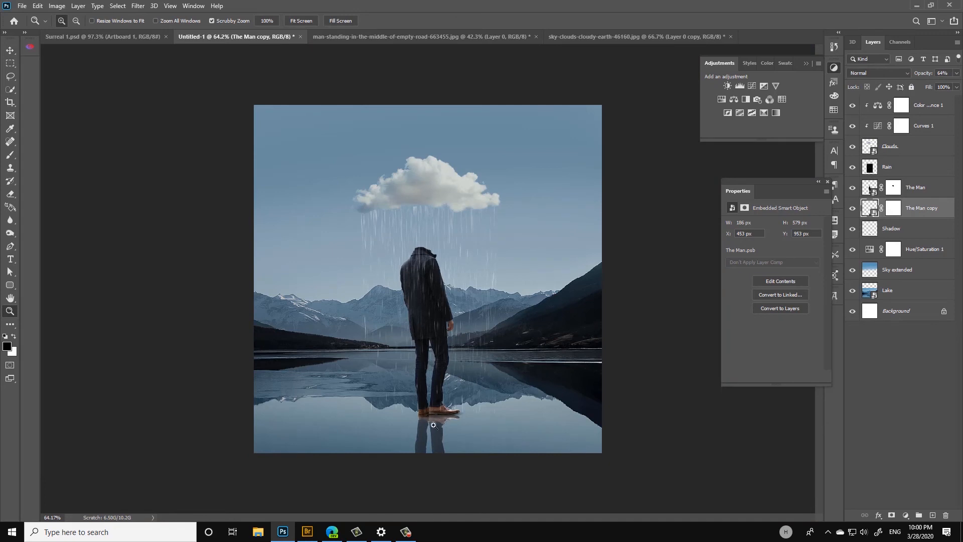
left_click_drag(433, 425, 458, 281)
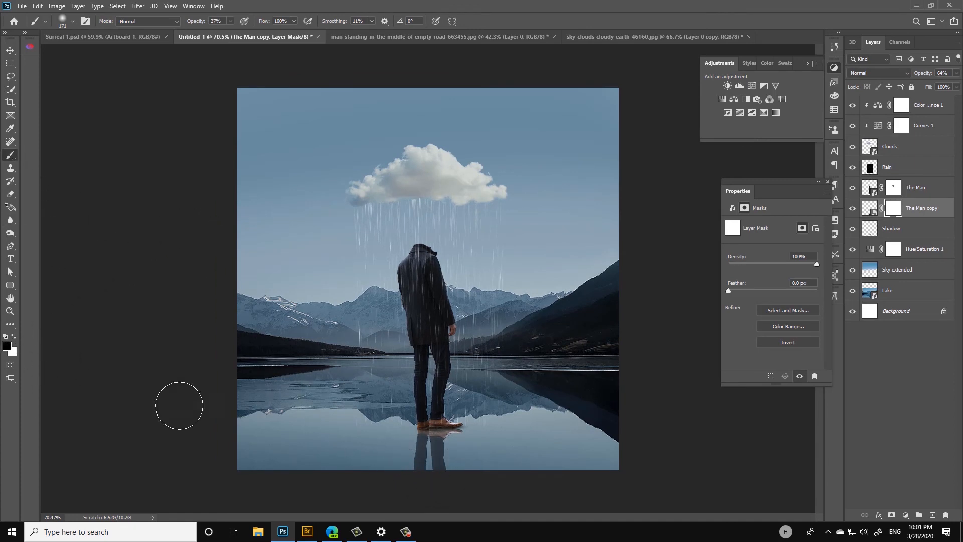
mouse_move(419, 473)
left_mouse_down()
mouse_move(402, 470)
mouse_move(452, 482)
mouse_move(429, 476)
mouse_move(462, 452)
left_mouse_up()
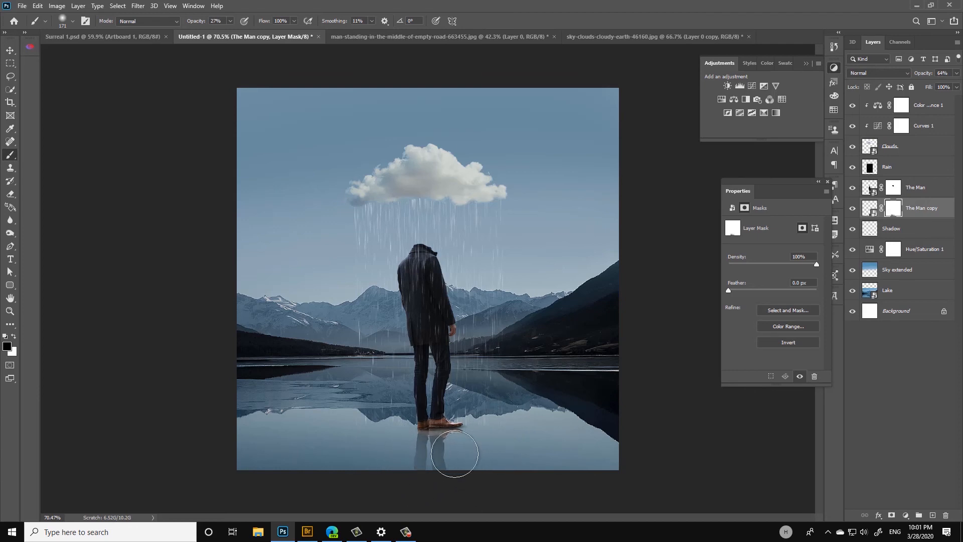
key("z")
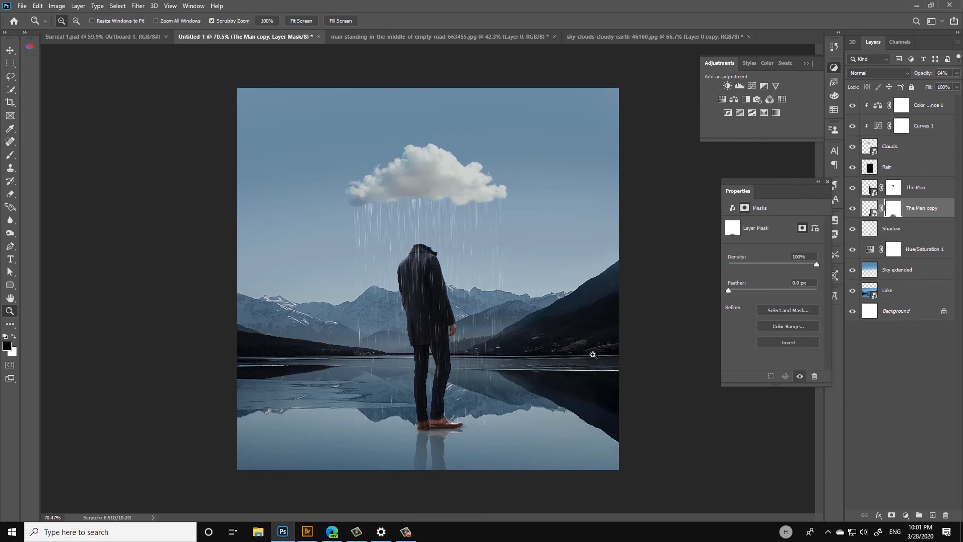
Step: Add a new empty layer directly above Hue/Saturation 1 and name it "Mist"
left_click(928, 229)
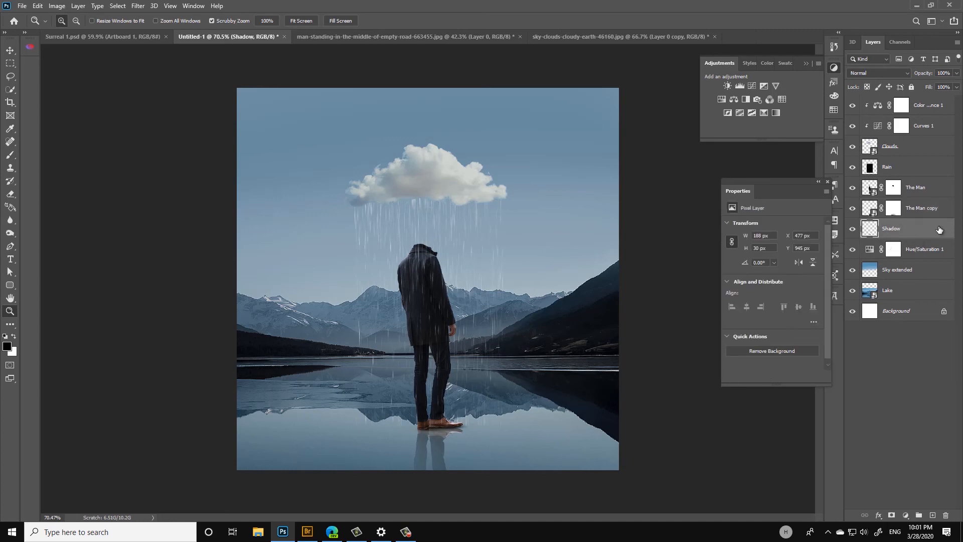
left_click(917, 254)
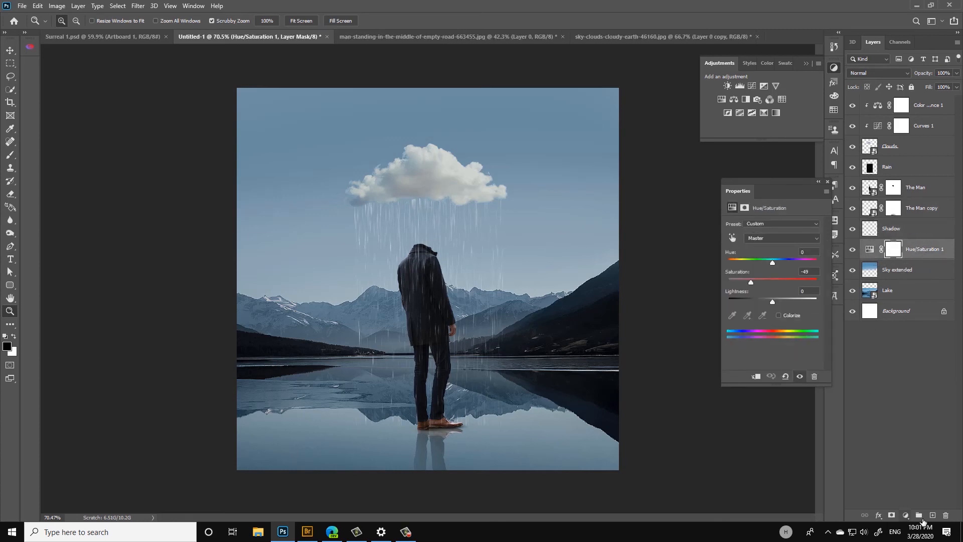
left_click(933, 515)
double_click(892, 249)
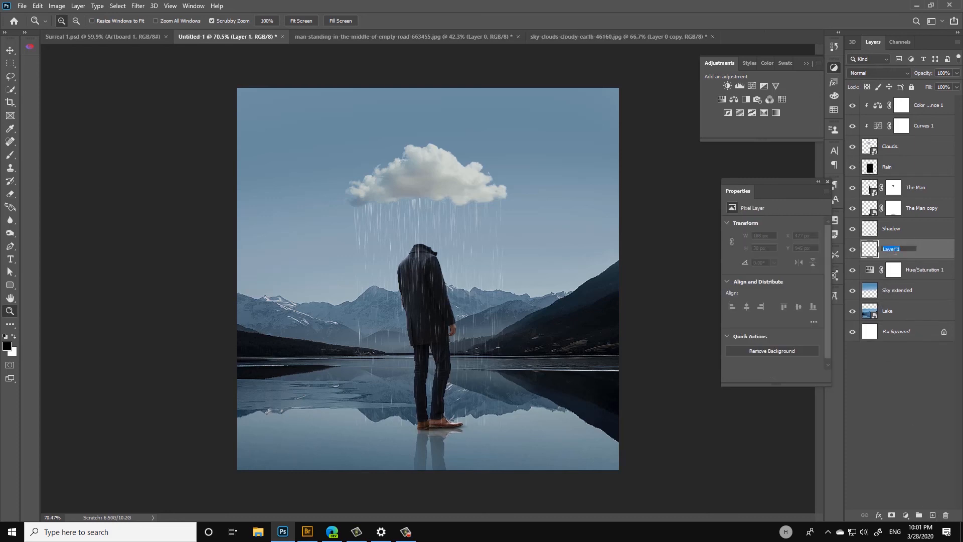
type("Mist")
key("Return")
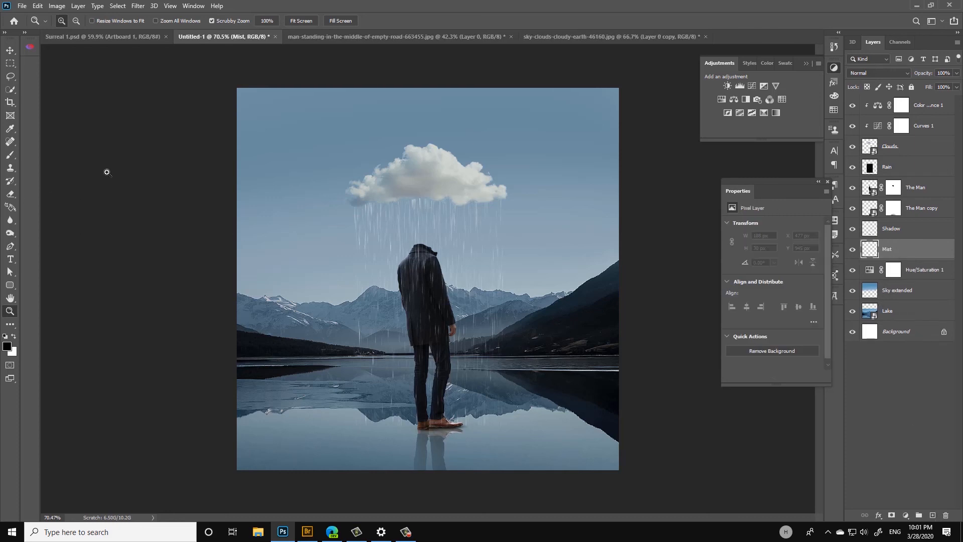
Step: Sample the grey-blue haze at the distant mountains and paint soft mist across the lake and shoreline with the 171 px brush
left_click(10, 154)
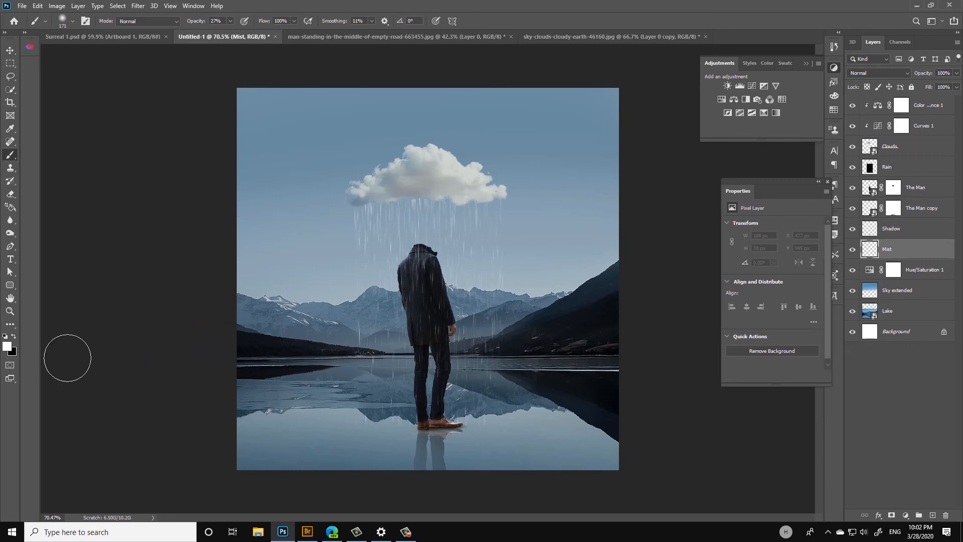
left_click(329, 301, "alt")
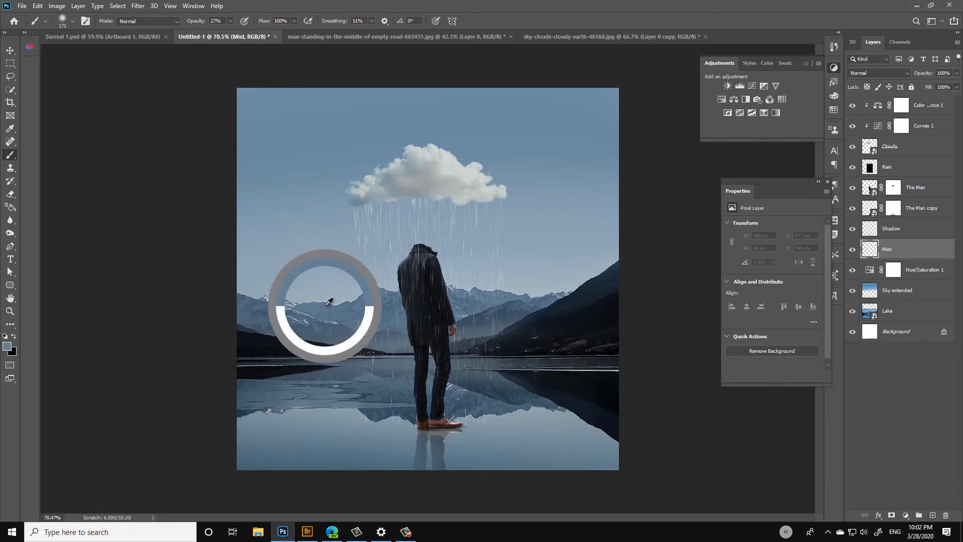
left_click(329, 301, "alt")
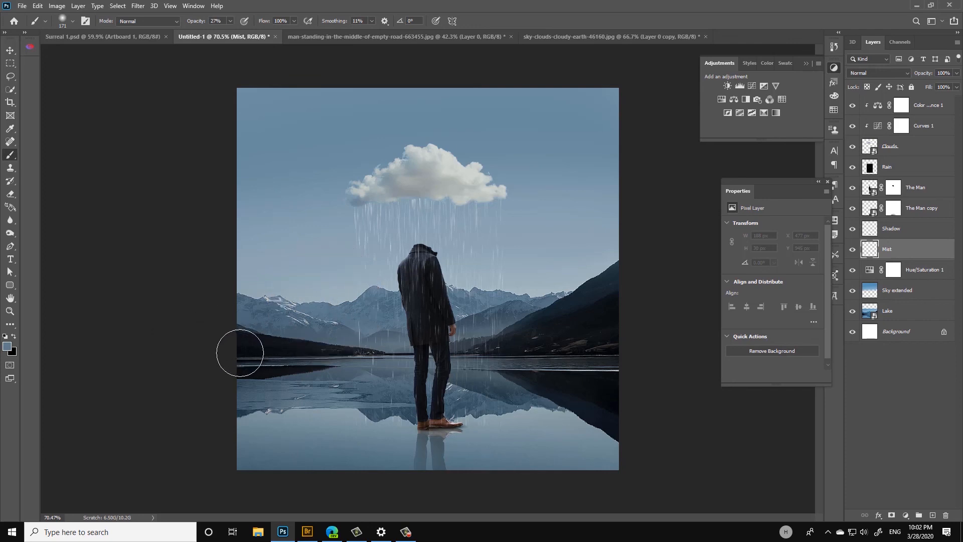
mouse_move(237, 355)
left_mouse_down()
mouse_move(671, 345)
mouse_move(629, 329)
mouse_move(615, 340)
mouse_move(558, 337)
mouse_move(510, 355)
mouse_move(200, 360)
left_mouse_up()
Step: Enlarge the soft brush to 385 px, paint more mist around the mountains behind the man, and set the Mist layer's blend mode to Screen
right_click(421, 327)
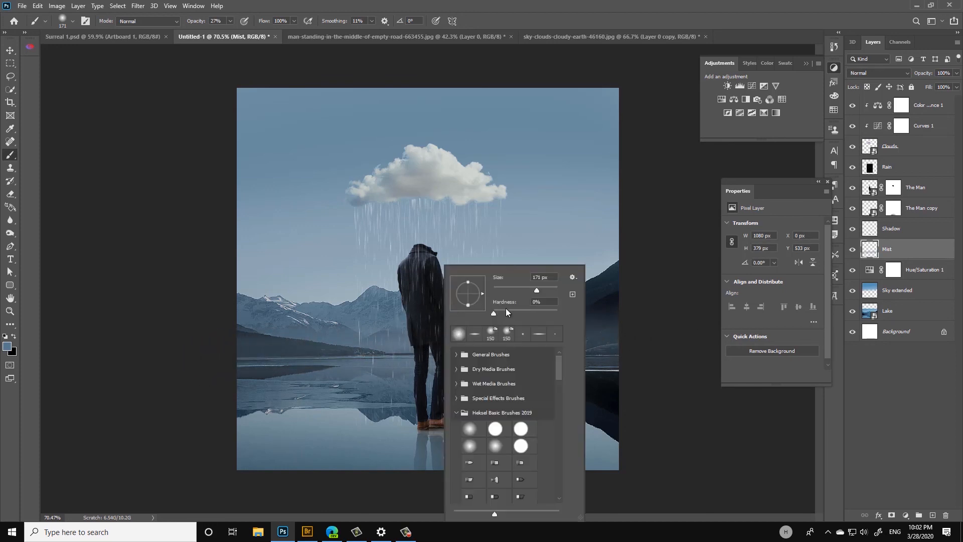
left_click_drag(542, 288, 549, 287)
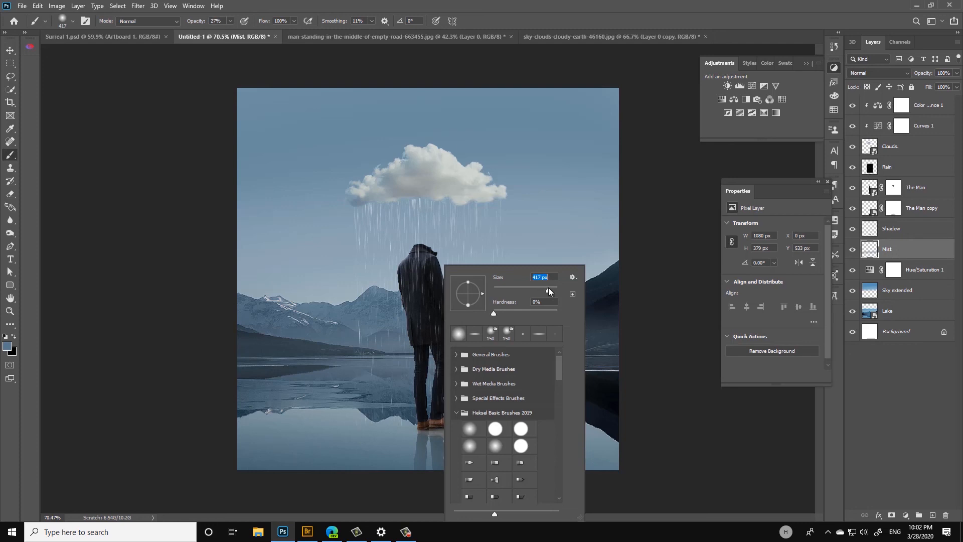
left_click(416, 313)
mouse_move(415, 314)
left_mouse_down()
mouse_move(432, 346)
mouse_move(424, 338)
left_mouse_up()
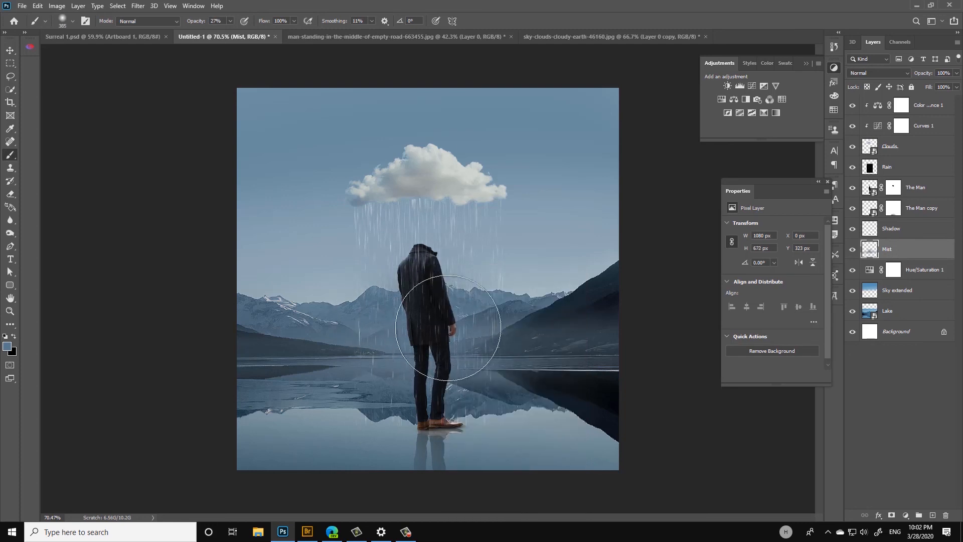
left_click(868, 73)
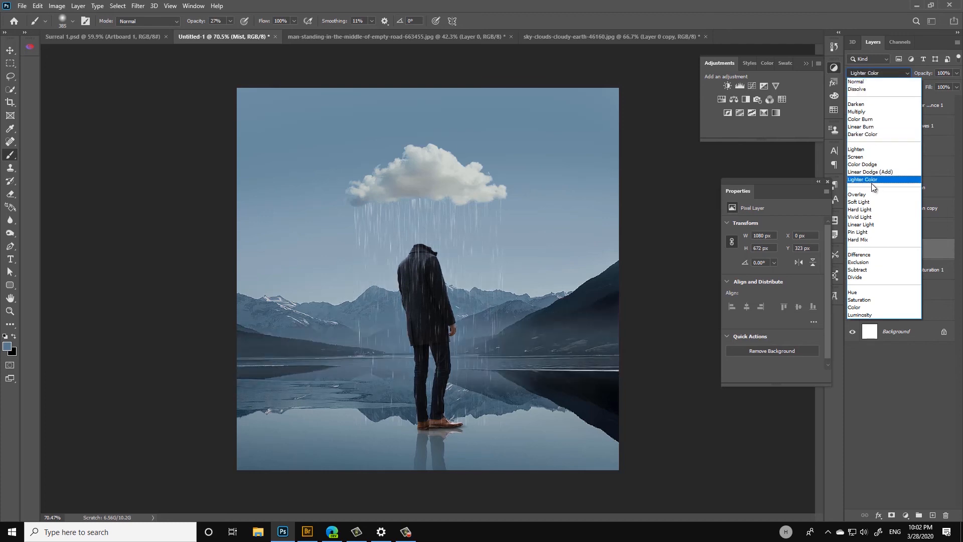
left_click(862, 157)
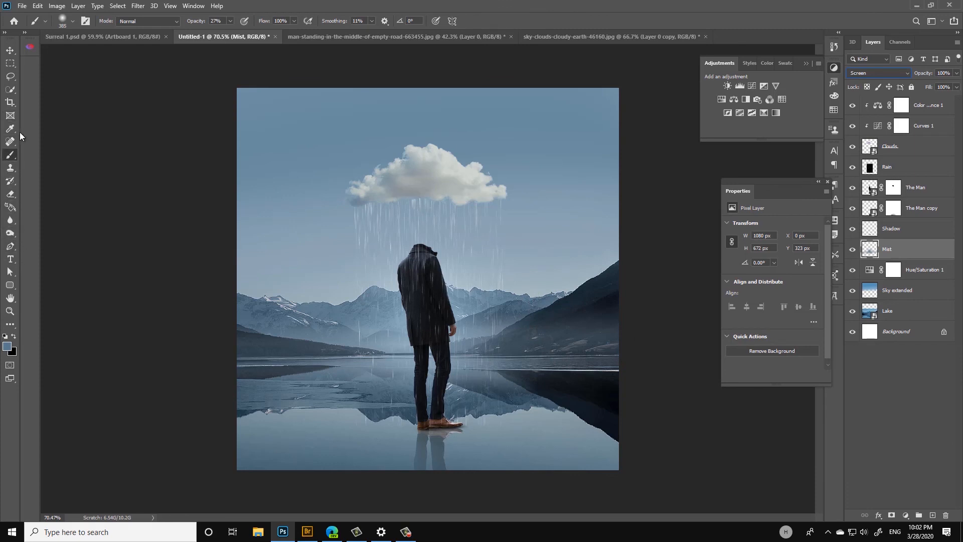
Step: Enlarge the Eraser to 125 px and erase excess mist over the mountain slope to the right of the man
left_click(11, 196)
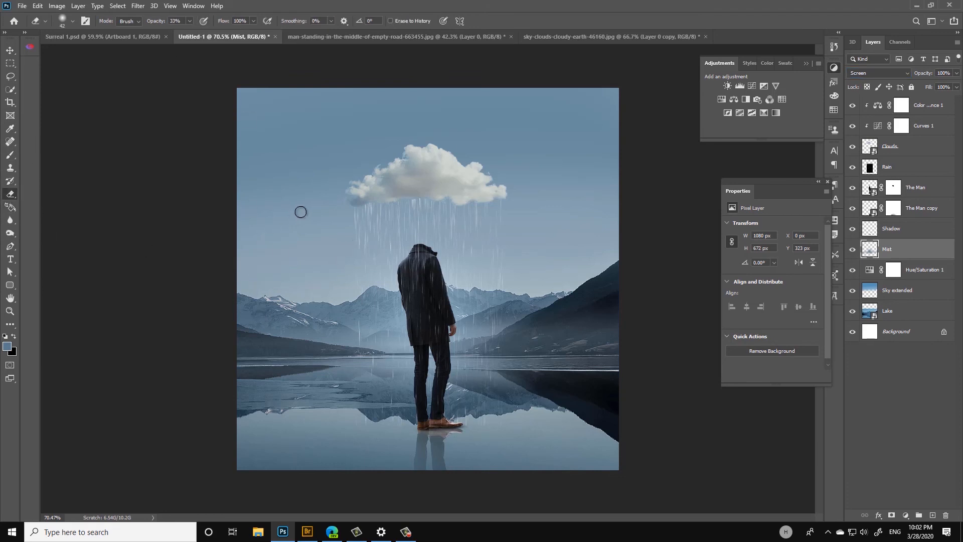
key("bracketright")
key("bracketright")
key("bracketright")
key("bracketright")
key("bracketright")
key("bracketright")
key("bracketright")
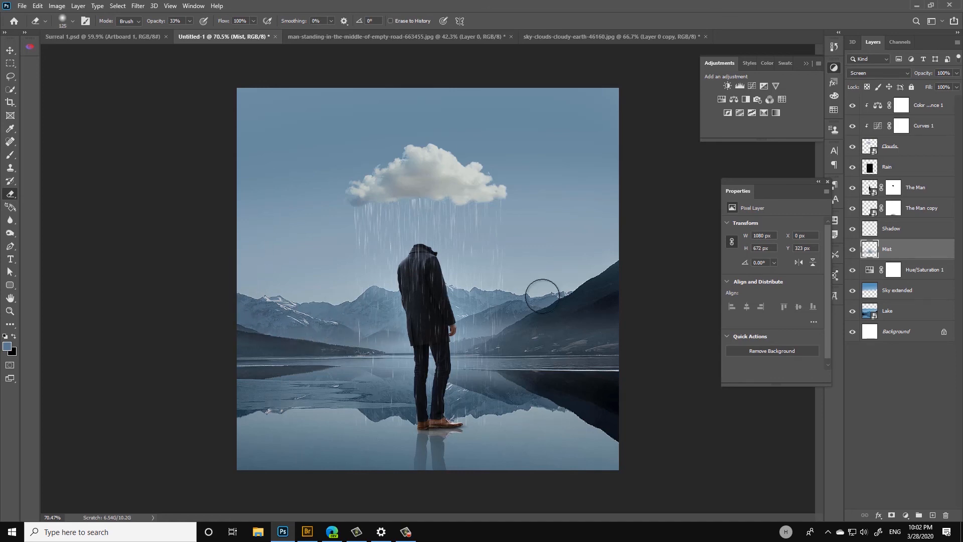
mouse_move(471, 318)
left_mouse_down()
mouse_move(561, 325)
mouse_move(621, 286)
mouse_move(506, 323)
mouse_move(605, 329)
mouse_move(652, 348)
left_mouse_up()
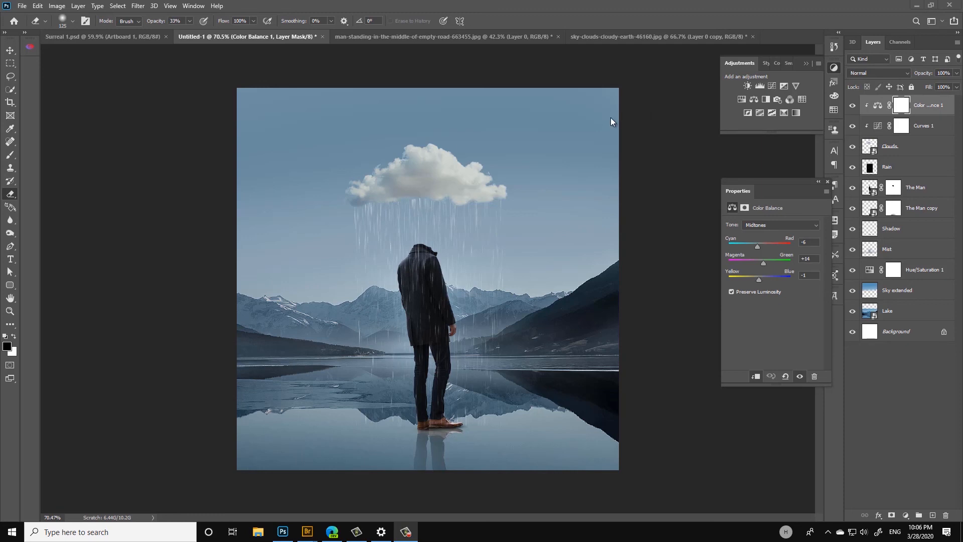
Step: Add a Hue/Saturation adjustment above all layers and lower the saturation of the whole image
left_click(814, 131)
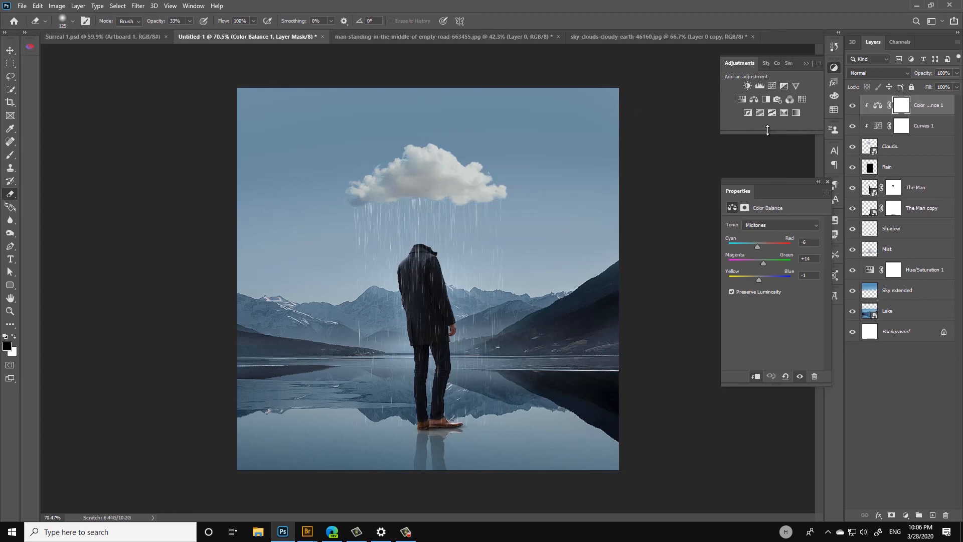
left_click(740, 101)
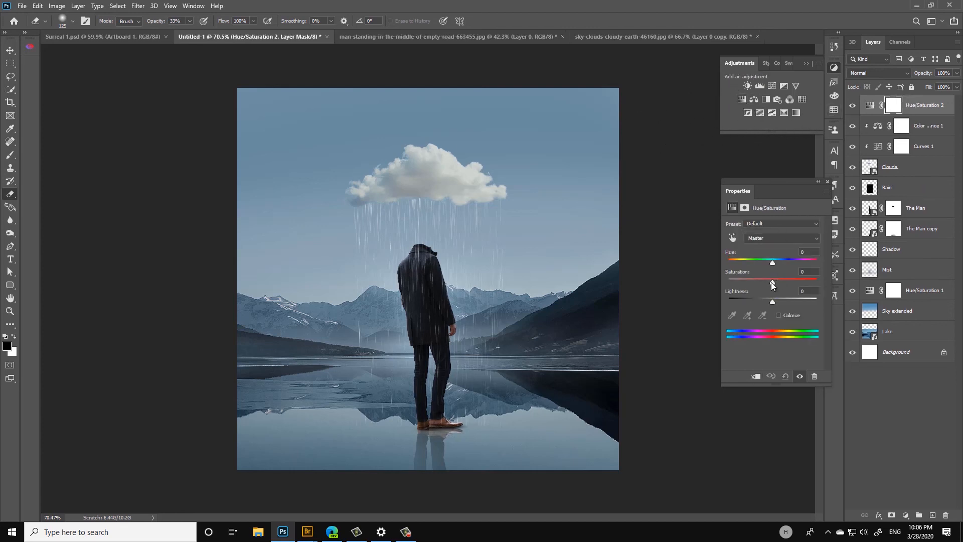
left_click_drag(772, 282, 754, 282)
Step: Add a Curves adjustment on top, lift its black point slightly and place a midtone point near the curve's centre
left_click(772, 86)
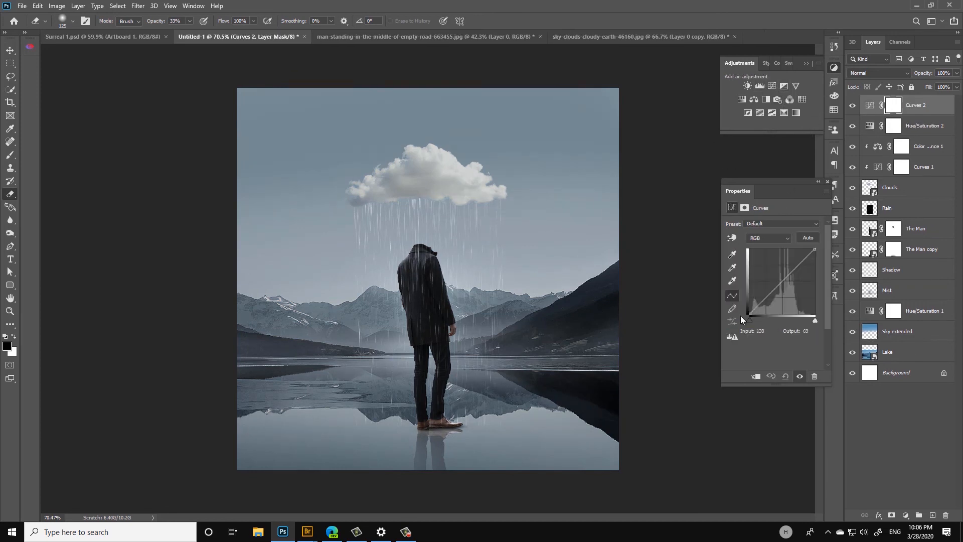
left_click_drag(750, 314, 746, 311)
left_click_drag(781, 283, 782, 282)
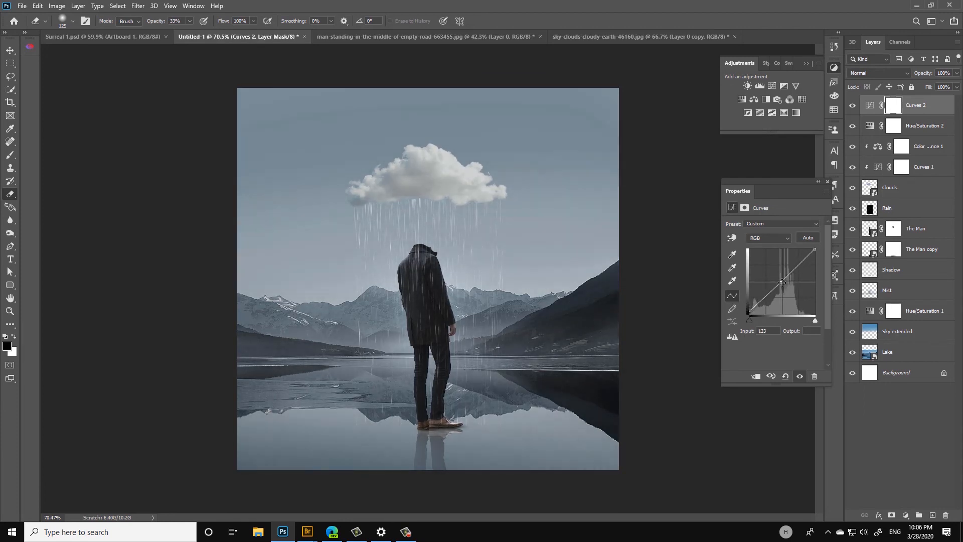
left_click(818, 251)
Step: Add a Color Balance adjustment on top with midtones at +6 toward green and -9 toward yellow
left_click(754, 99)
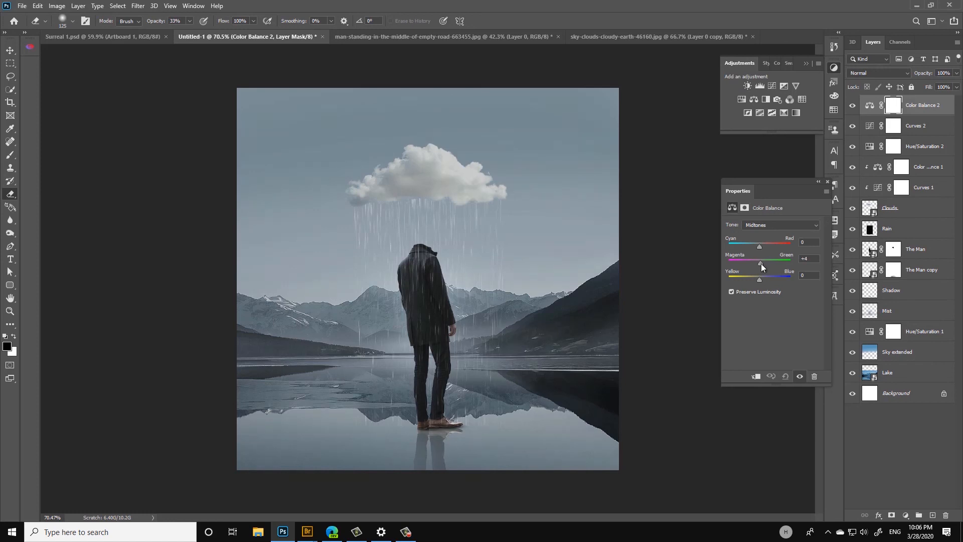
left_click_drag(761, 264, 762, 264)
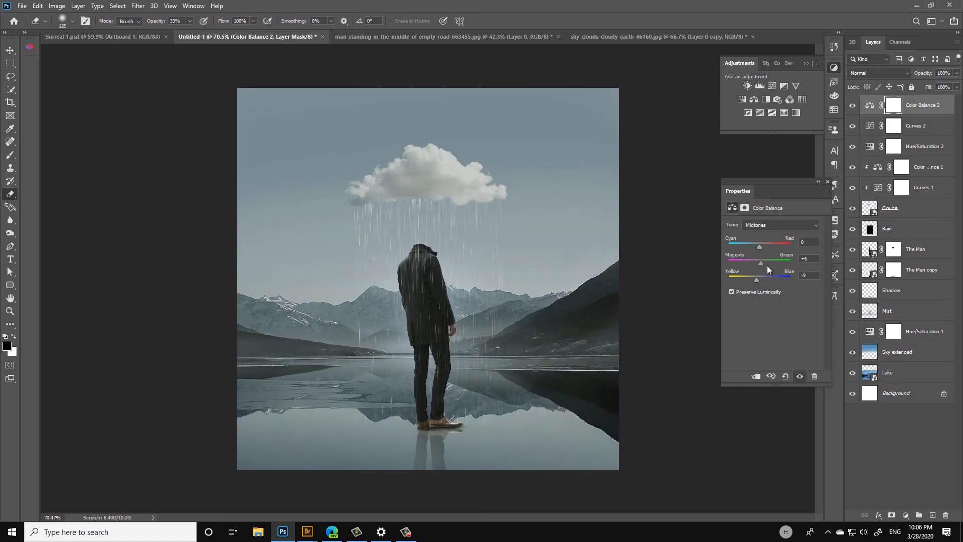